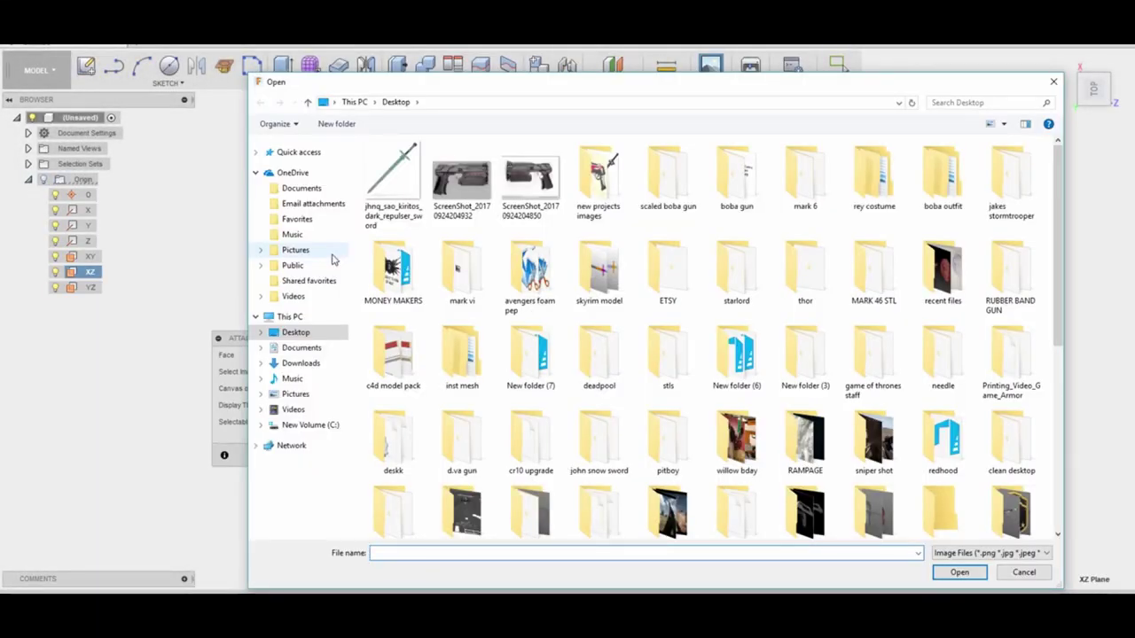
Attach the sword image as a canvas on the XZ plane and rotate it 130° so the sword lies level.
{"action": "left_click", "coordinate": [393, 177]}
{"action": "left_click", "coordinate": [958, 572]}
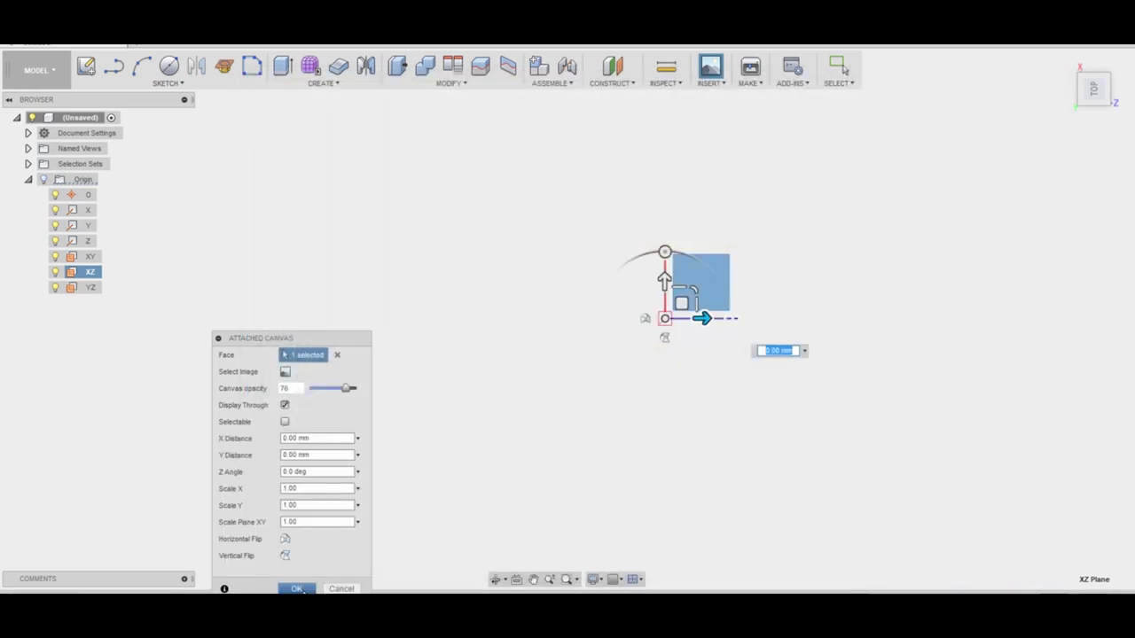
{"action": "left_click", "coordinate": [293, 588]}
{"action": "right_click", "coordinate": [652, 271]}
{"action": "left_click", "coordinate": [526, 279]}
{"action": "left_click_drag", "start_coordinate": [679, 281], "coordinate": [567, 351]}
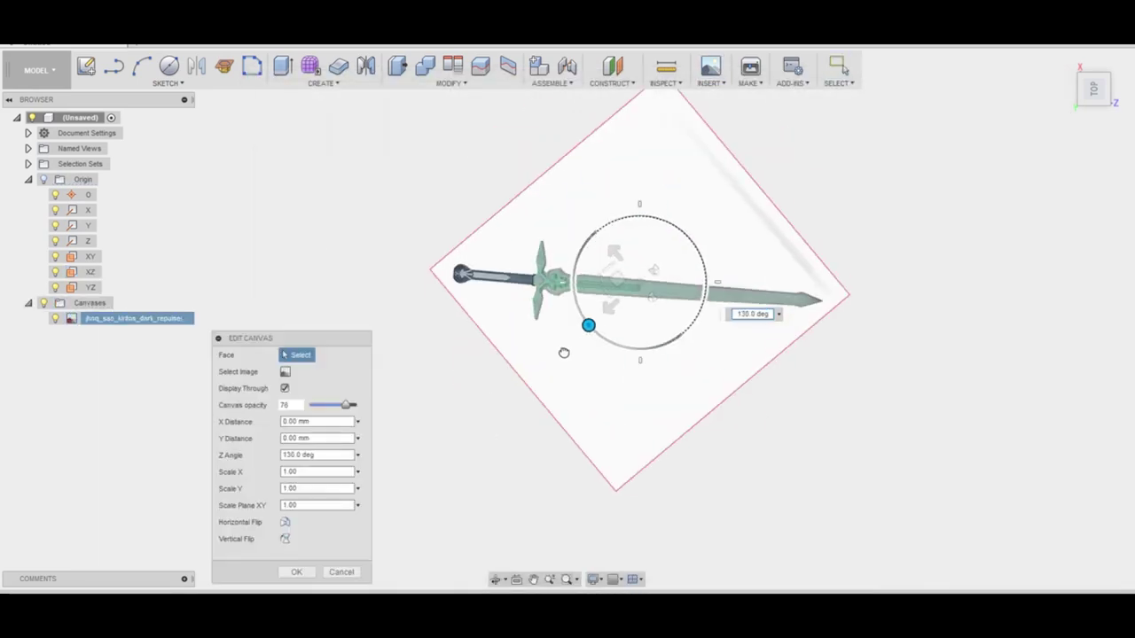
{"action": "scroll", "coordinate": [618, 297], "scroll_direction": "up", "scroll_amount": 3}
{"action": "left_click", "coordinate": [306, 568]}
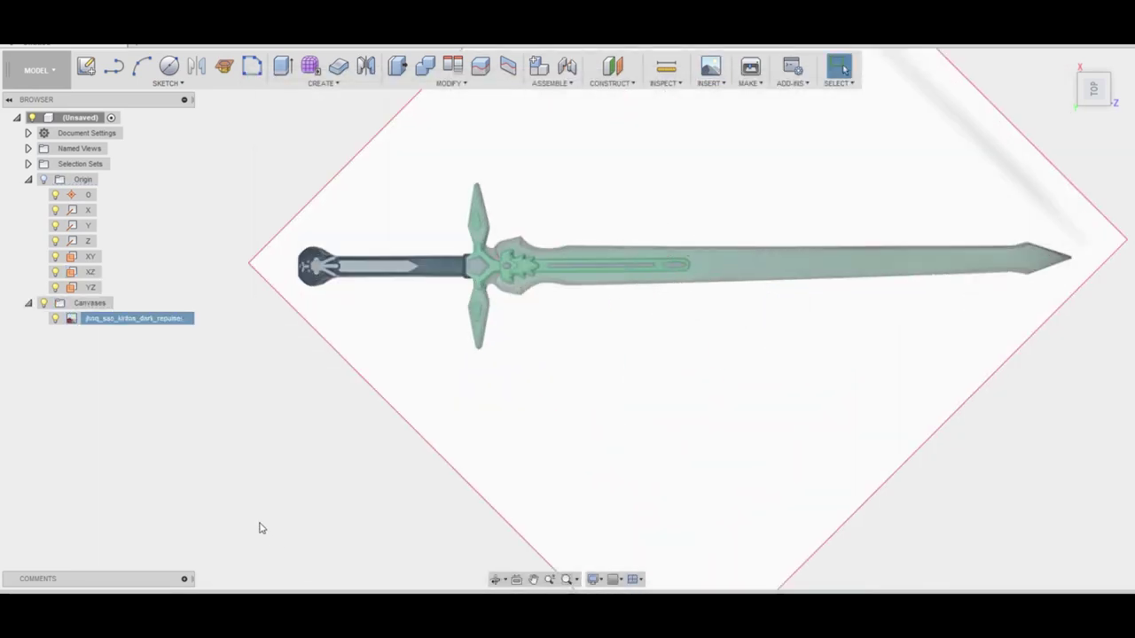
Calibrate the canvas scale from the pommel end to the blade tip.
{"action": "right_click", "coordinate": [89, 317]}
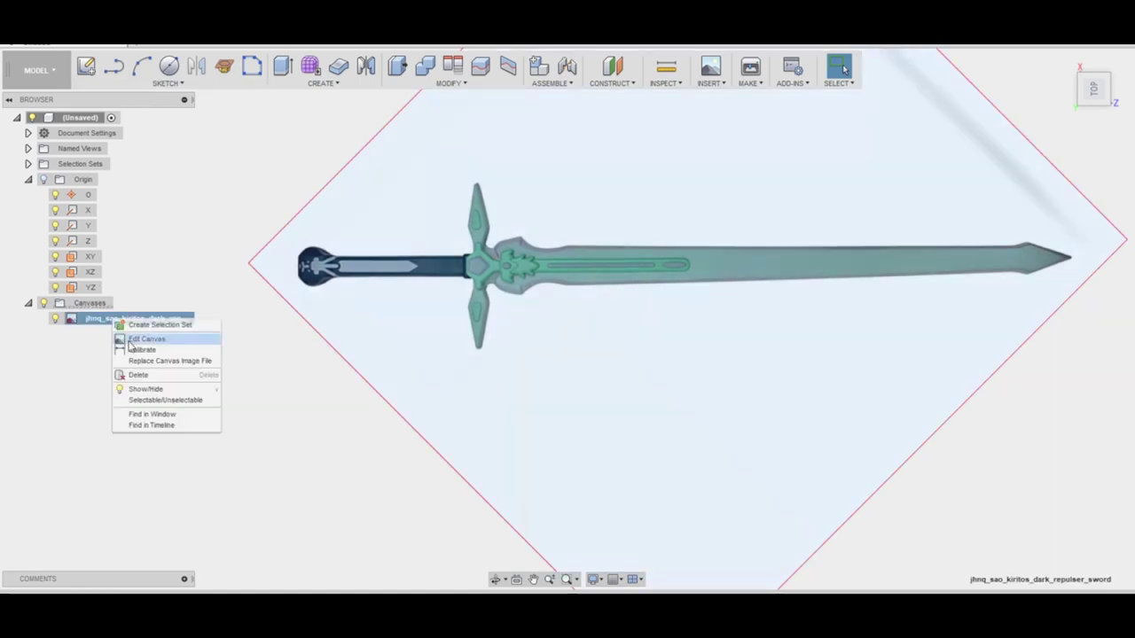
{"action": "left_click", "coordinate": [115, 348]}
{"action": "left_click", "coordinate": [301, 266]}
{"action": "left_click", "coordinate": [1070, 258]}
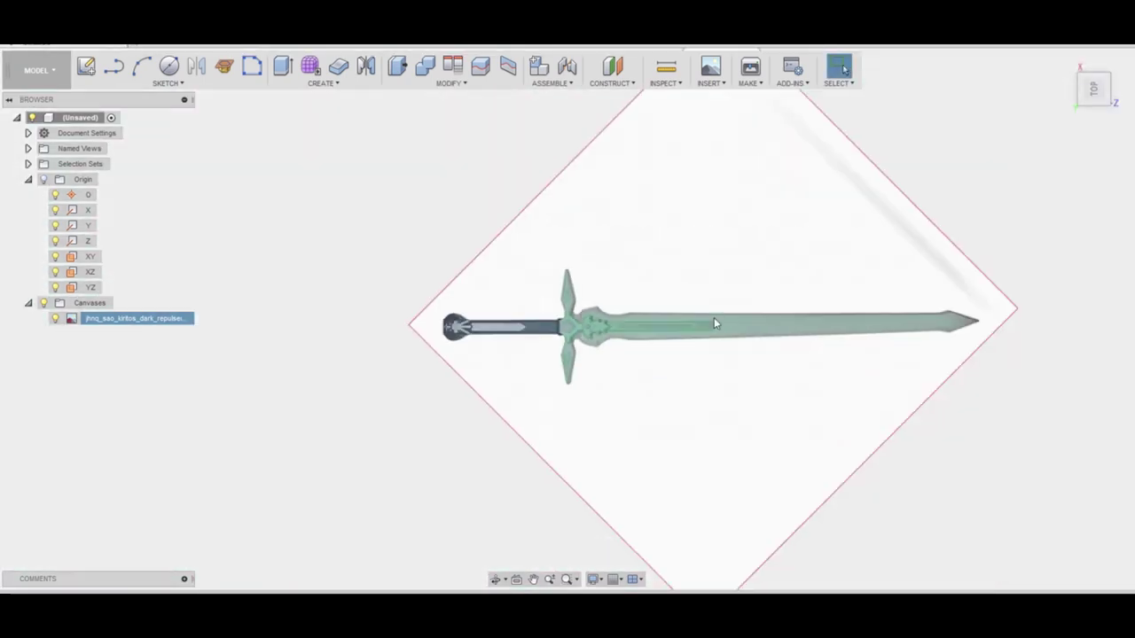
Draw a construction centre line along the blade in a new sketch on the XZ plane.
{"action": "scroll", "coordinate": [714, 322], "scroll_direction": "up", "scroll_amount": 3}
{"action": "left_click", "coordinate": [113, 66]}
{"action": "scroll", "coordinate": [195, 344], "scroll_direction": "up", "scroll_amount": 2}
{"action": "scroll", "coordinate": [195, 344], "scroll_direction": "down", "scroll_amount": 3}
{"action": "left_click", "coordinate": [119, 355]}
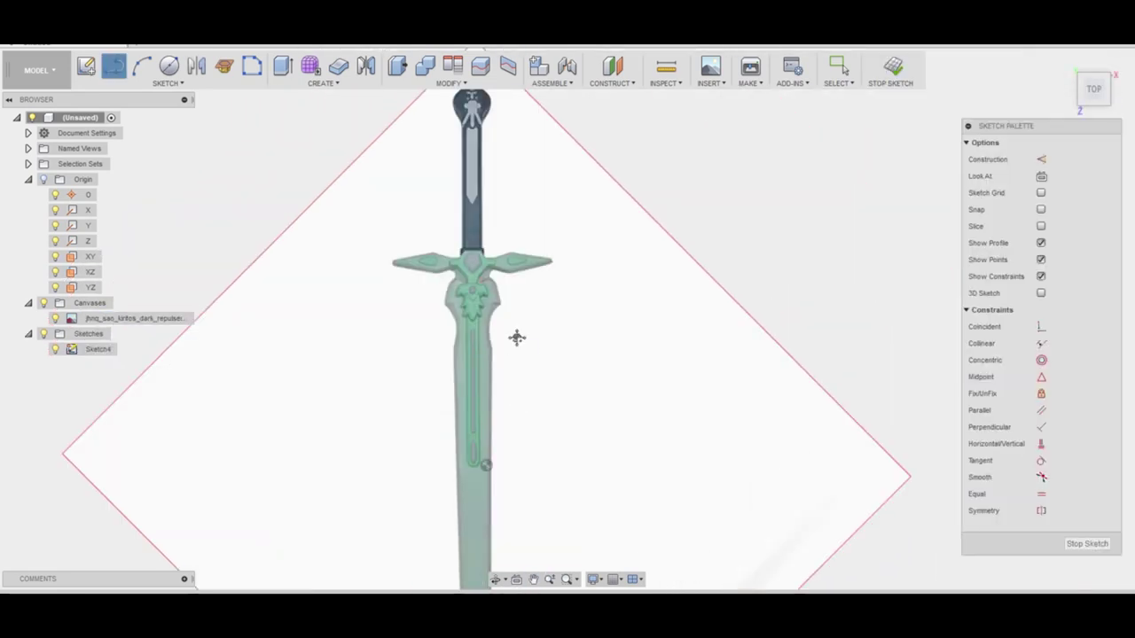
{"action": "left_click", "coordinate": [489, 399]}
{"action": "scroll", "coordinate": [491, 354], "scroll_direction": "down", "scroll_amount": 3}
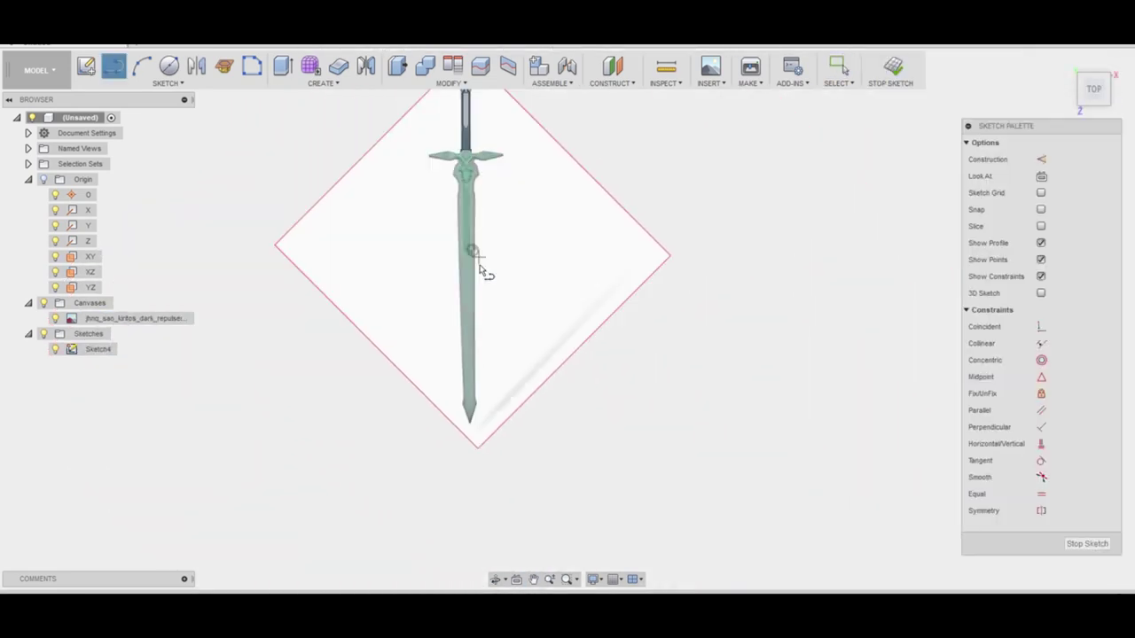
{"action": "left_click", "coordinate": [472, 476]}
{"action": "key", "text": "Escape"}
{"action": "scroll", "coordinate": [505, 321], "scroll_direction": "up", "scroll_amount": 3}
{"action": "left_click", "coordinate": [890, 67]}
Nudge the canvas −1° to align with the centre line, then reopen Sketch4.
{"action": "right_click", "coordinate": [133, 317]}
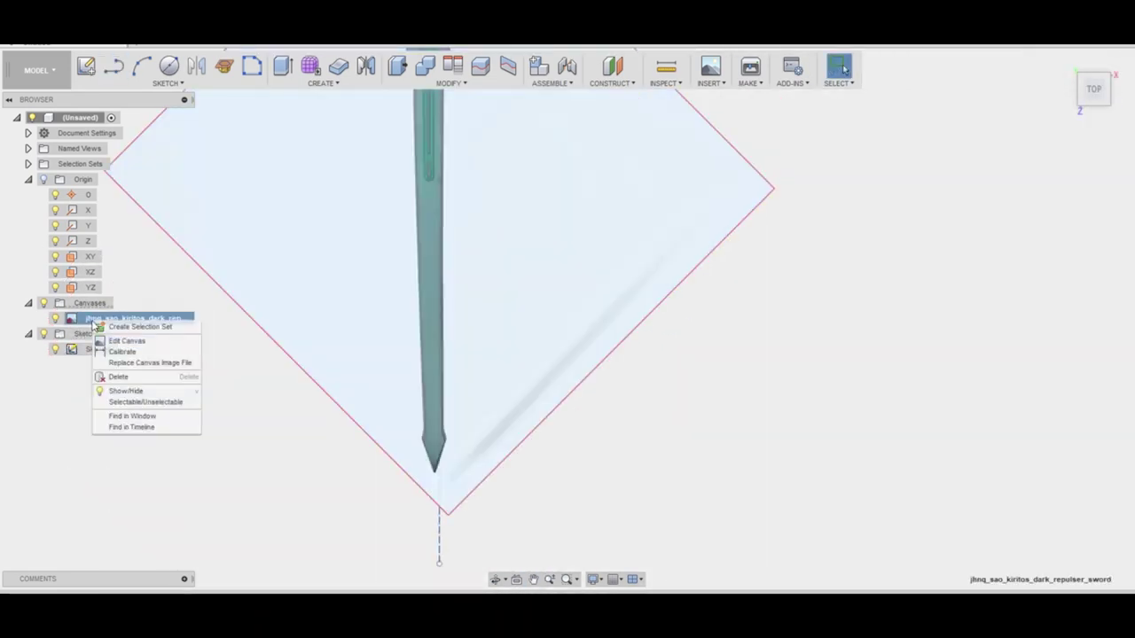
{"action": "left_click", "coordinate": [140, 340]}
{"action": "left_click_drag", "start_coordinate": [476, 178], "coordinate": [449, 192]}
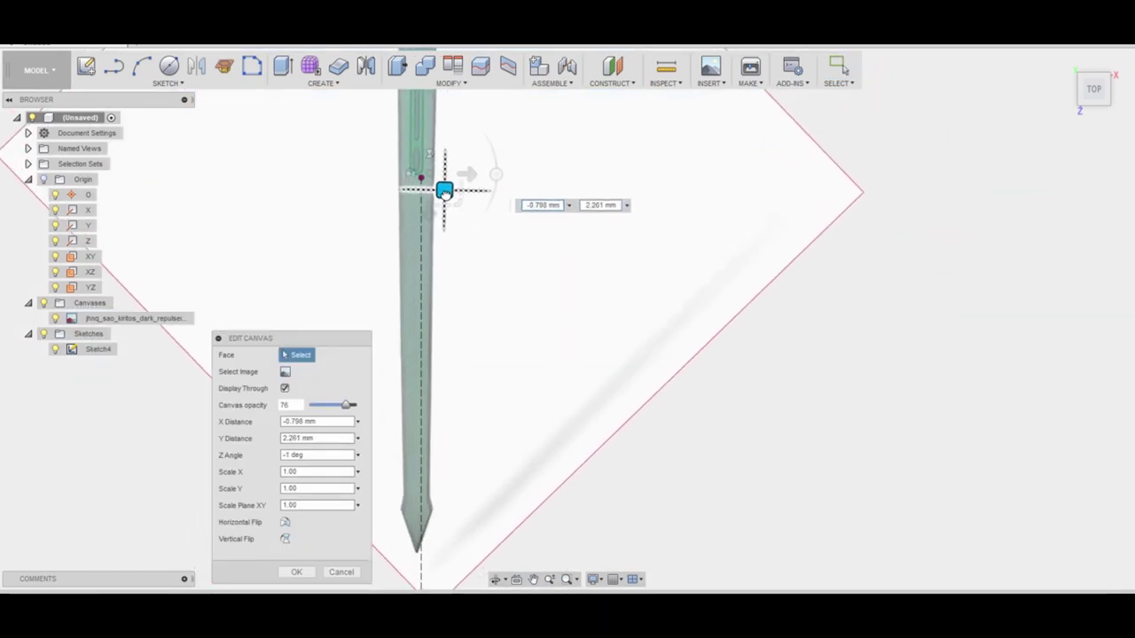
{"action": "scroll", "coordinate": [354, 238], "scroll_direction": "down", "scroll_amount": 3}
{"action": "key", "text": "Return"}
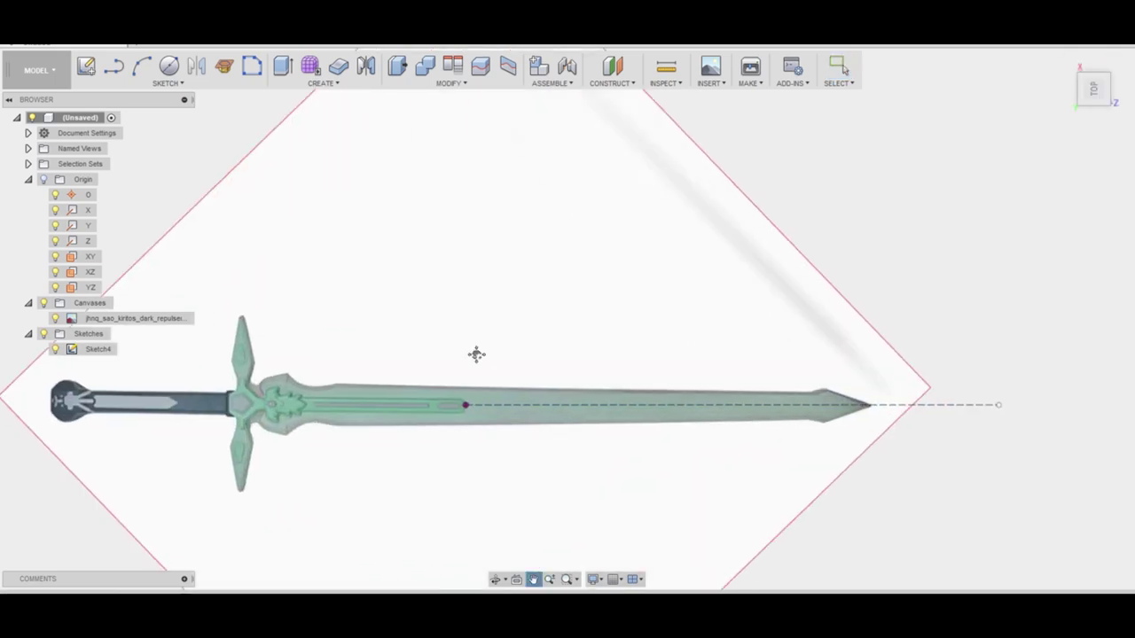
{"action": "double_click", "coordinate": [97, 349]}
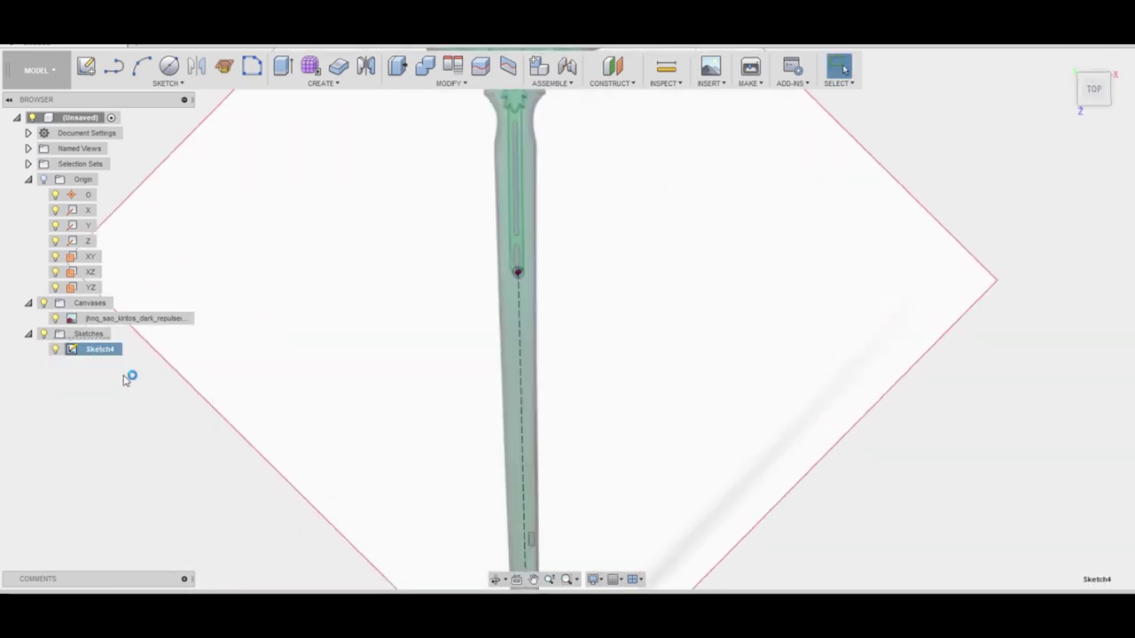
{"action": "scroll", "coordinate": [635, 339], "scroll_direction": "down", "scroll_amount": 2}
Draw a centre line from the blade tip to the pommel end.
{"action": "key", "text": "l"}
{"action": "scroll", "coordinate": [692, 347], "scroll_direction": "down", "scroll_amount": 2}
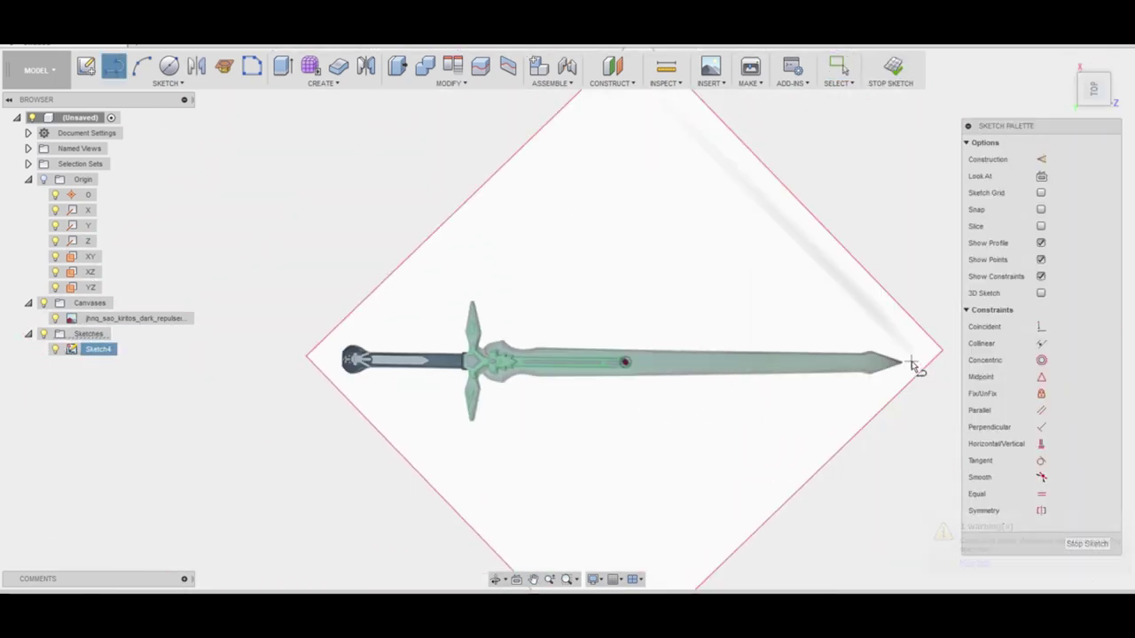
{"action": "left_click", "coordinate": [911, 362]}
{"action": "left_click", "coordinate": [275, 357]}
{"action": "scroll", "coordinate": [276, 356], "scroll_direction": "up", "scroll_amount": 3}
{"action": "scroll", "coordinate": [481, 375], "scroll_direction": "up", "scroll_amount": 1}
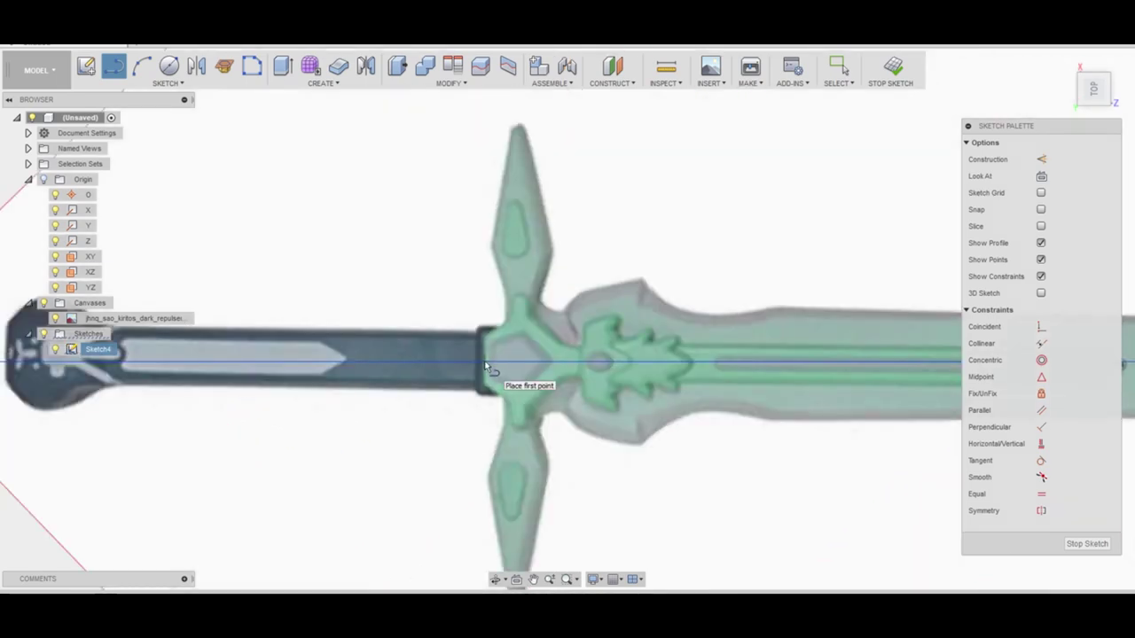
{"action": "scroll", "coordinate": [482, 375], "scroll_direction": "down", "scroll_amount": 3}
{"action": "scroll", "coordinate": [842, 384], "scroll_direction": "up", "scroll_amount": 2}
{"action": "scroll", "coordinate": [841, 384], "scroll_direction": "up", "scroll_amount": 2}
{"action": "scroll", "coordinate": [753, 360], "scroll_direction": "up", "scroll_amount": 2}
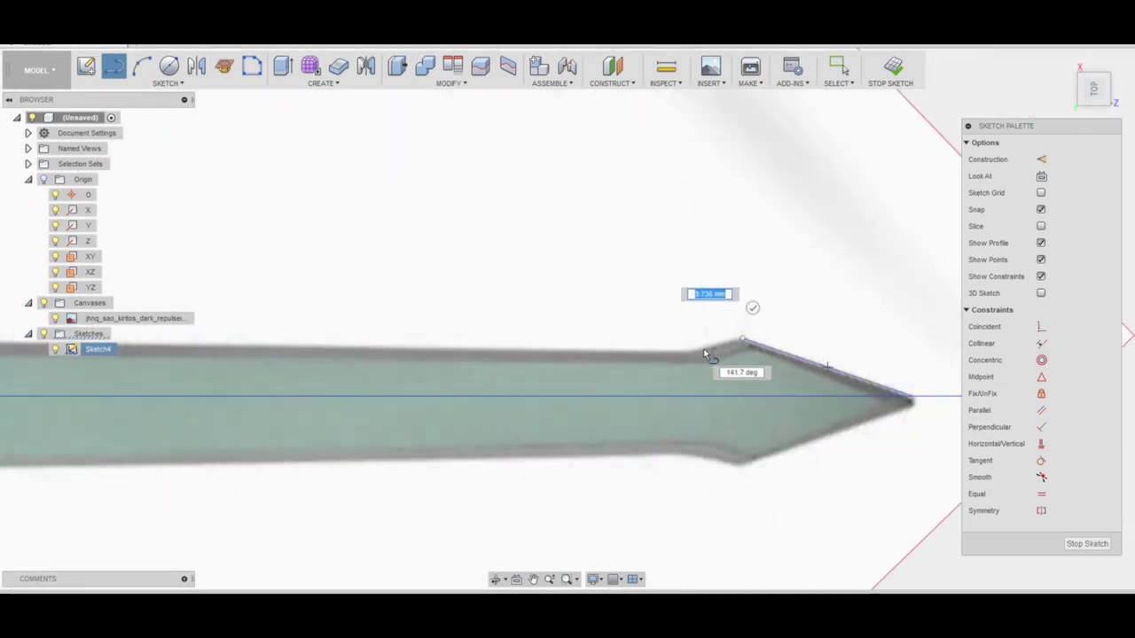
Trace the blade's upper edge from the tip to the shoulder.
{"action": "left_click", "coordinate": [740, 343]}
{"action": "scroll", "coordinate": [621, 387], "scroll_direction": "up", "scroll_amount": 2}
{"action": "key", "text": "a"}
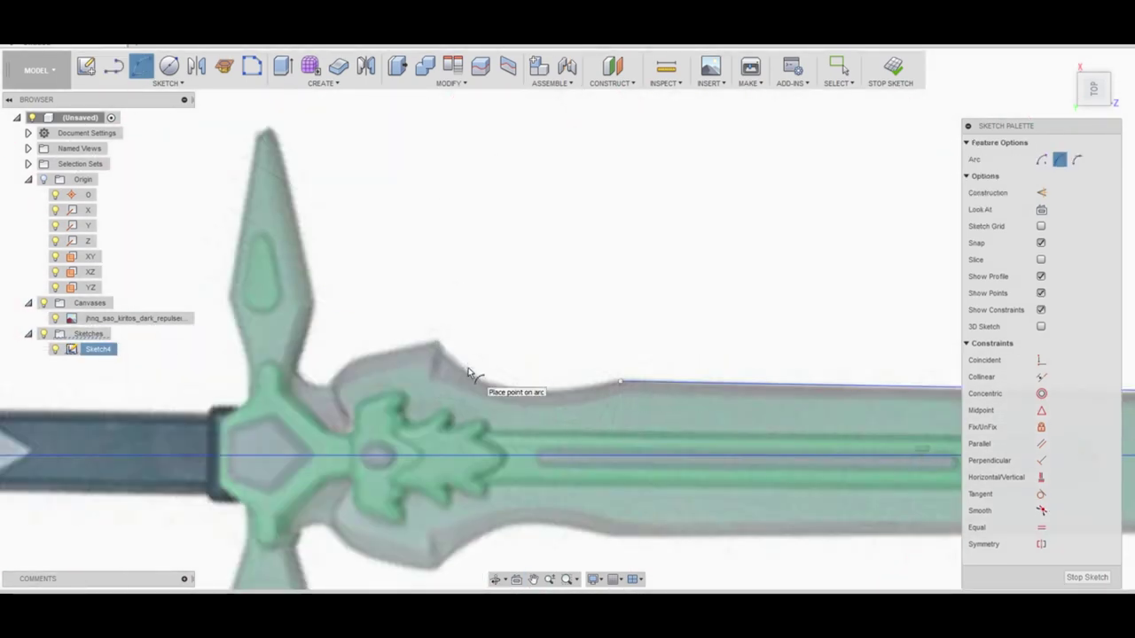
{"action": "key", "text": "l"}
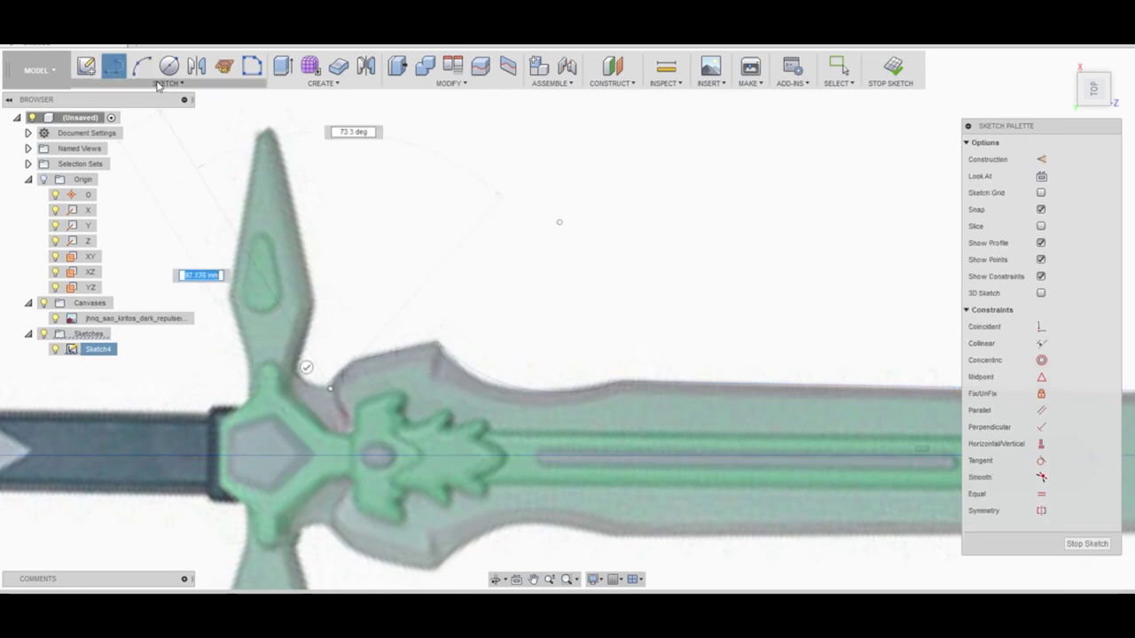
{"action": "left_click", "coordinate": [141, 65]}
{"action": "scroll", "coordinate": [302, 394], "scroll_direction": "up", "scroll_amount": 2}
{"action": "scroll", "coordinate": [316, 400], "scroll_direction": "down", "scroll_amount": 1}
{"action": "left_click", "coordinate": [114, 65]}
Trace the upper crossguard arm's inner edge from the blade toward the guard centre.
{"action": "left_click", "coordinate": [221, 447]}
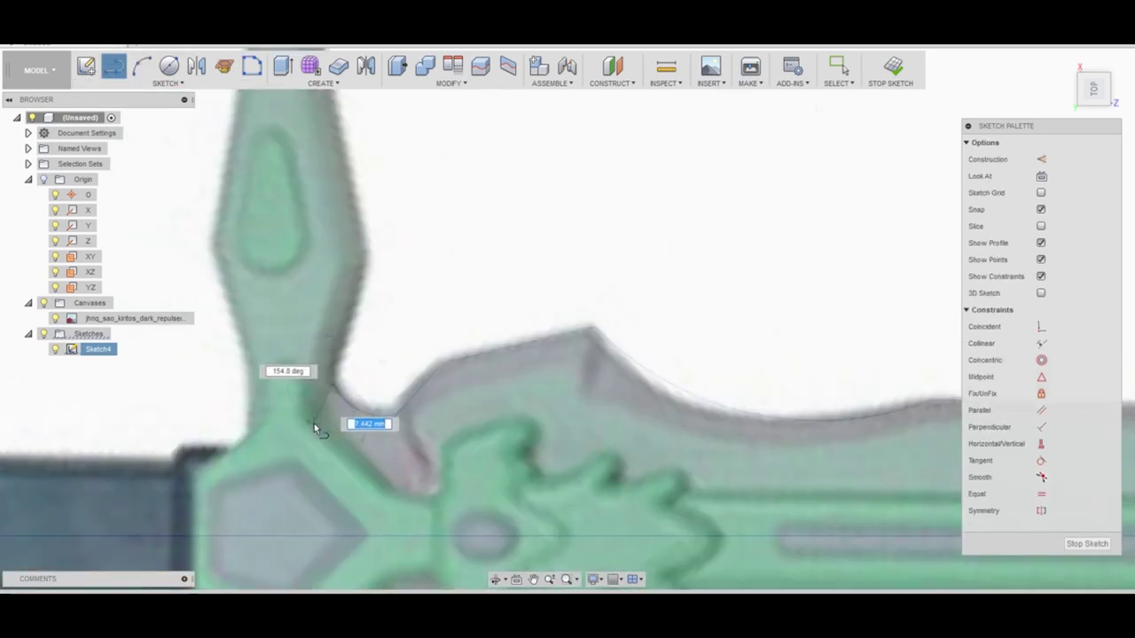
{"action": "scroll", "coordinate": [299, 490], "scroll_direction": "down", "scroll_amount": 2}
{"action": "scroll", "coordinate": [266, 452], "scroll_direction": "up", "scroll_amount": 2}
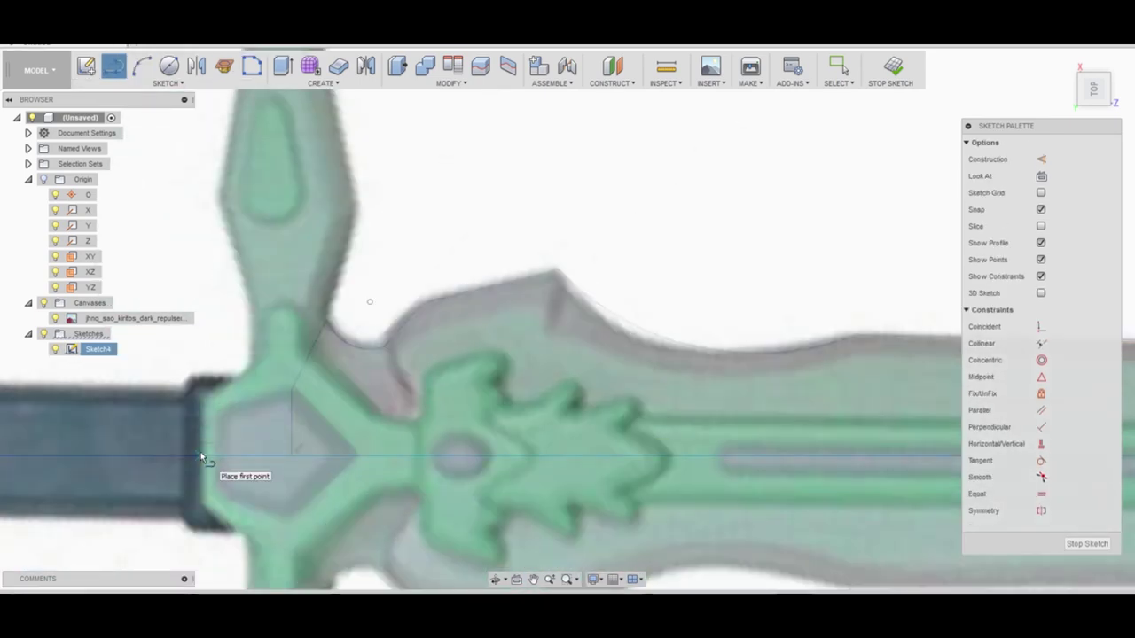
{"action": "left_click", "coordinate": [262, 355]}
{"action": "left_click", "coordinate": [309, 357]}
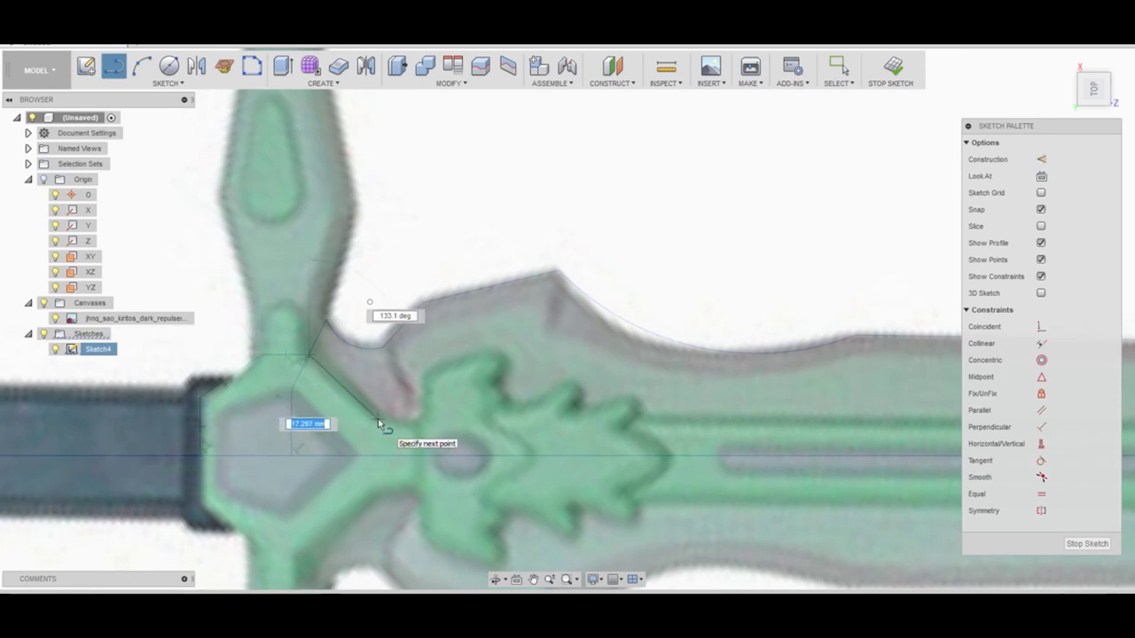
{"action": "key", "text": "Escape"}
Trace the crossguard arm's outer edge from its tip to its base and select the curves.
{"action": "scroll", "coordinate": [265, 370], "scroll_direction": "down", "scroll_amount": 1}
{"action": "scroll", "coordinate": [265, 370], "scroll_direction": "down", "scroll_amount": 2}
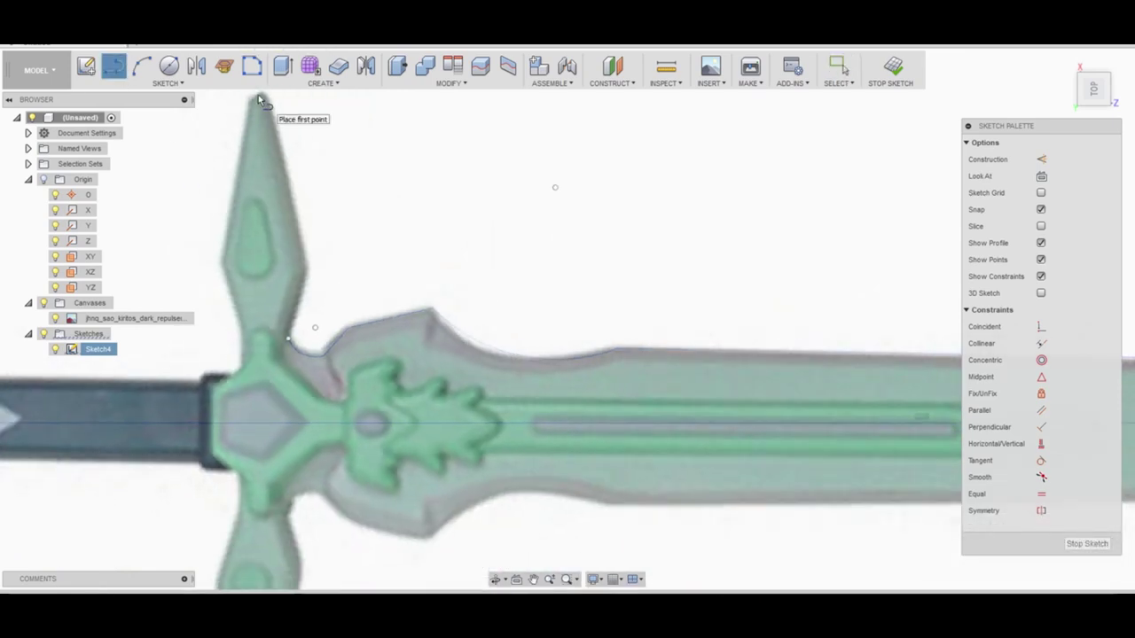
{"action": "left_click", "coordinate": [259, 96]}
{"action": "left_click", "coordinate": [223, 258]}
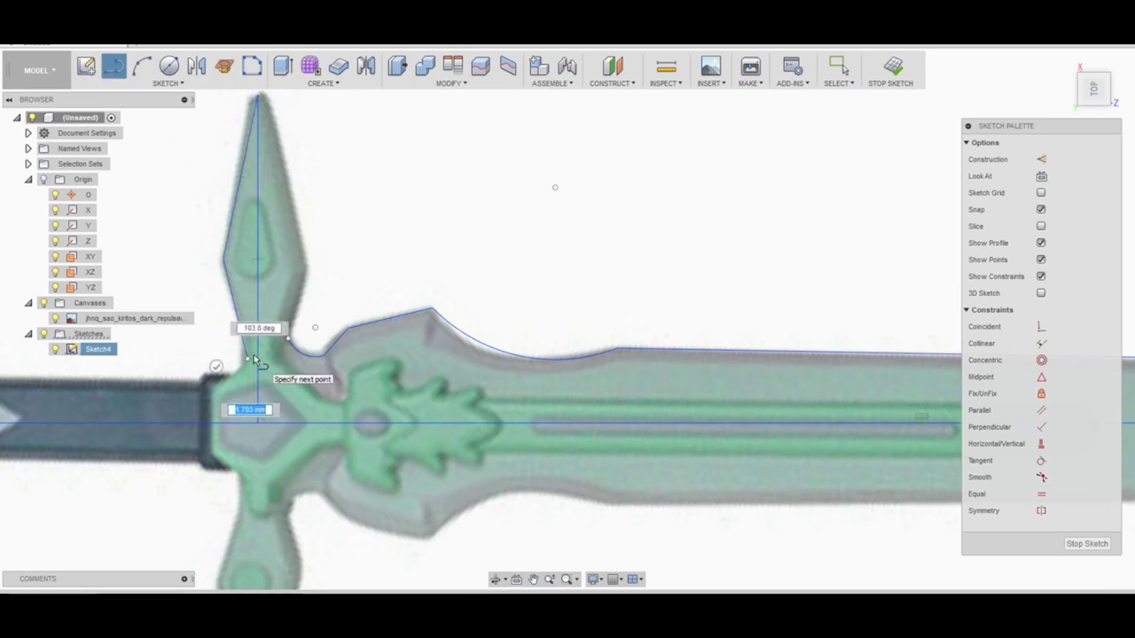
{"action": "left_click", "coordinate": [251, 359]}
{"action": "key", "text": "Escape"}
{"action": "left_click", "coordinate": [241, 194]}
Mirror the traced blade outline across the centre line.
{"action": "left_click", "coordinate": [196, 65]}
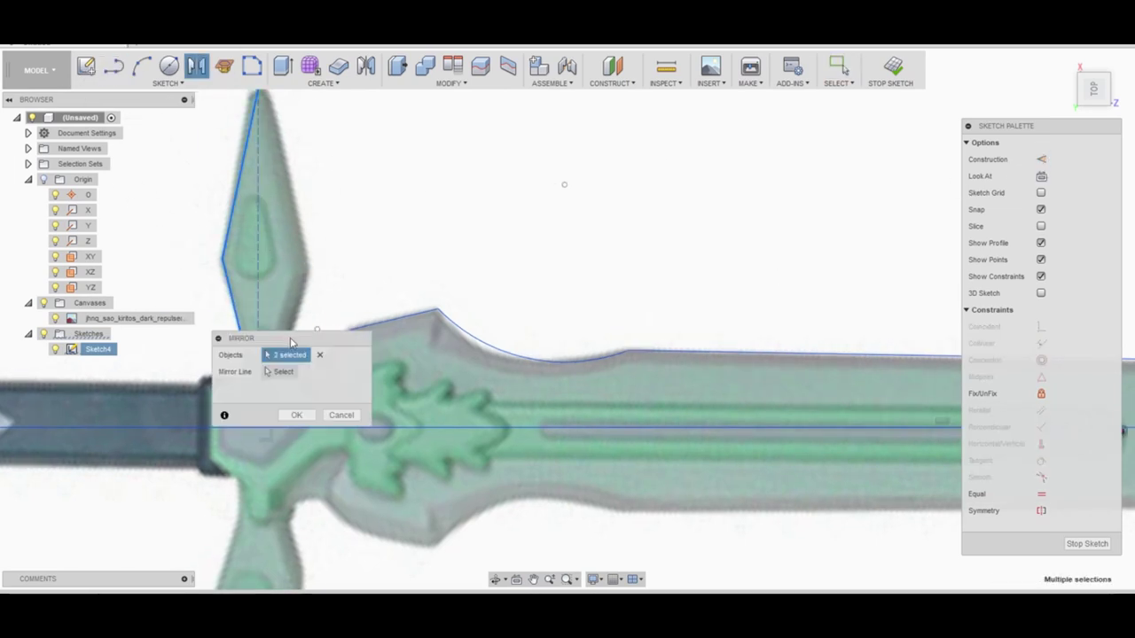
{"action": "scroll", "coordinate": [255, 359], "scroll_direction": "up", "scroll_amount": 3}
{"action": "scroll", "coordinate": [568, 337], "scroll_direction": "down", "scroll_amount": 3}
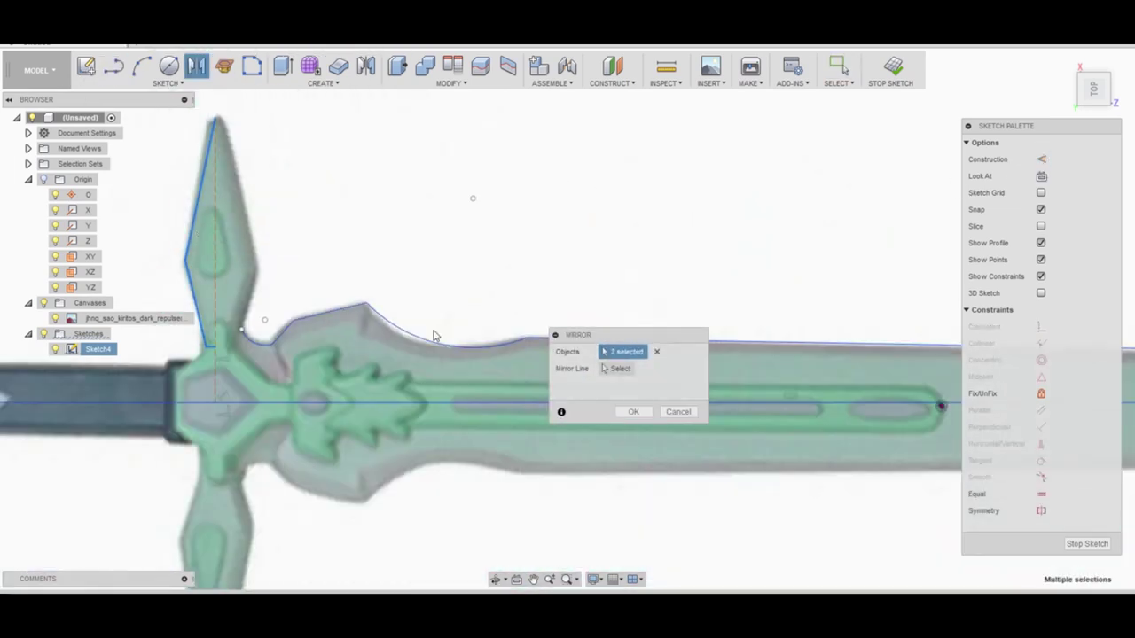
{"action": "scroll", "coordinate": [194, 384], "scroll_direction": "up", "scroll_amount": 3}
{"action": "left_click", "coordinate": [194, 384]}
{"action": "left_click", "coordinate": [627, 411]}
{"action": "scroll", "coordinate": [303, 222], "scroll_direction": "up", "scroll_amount": 3}
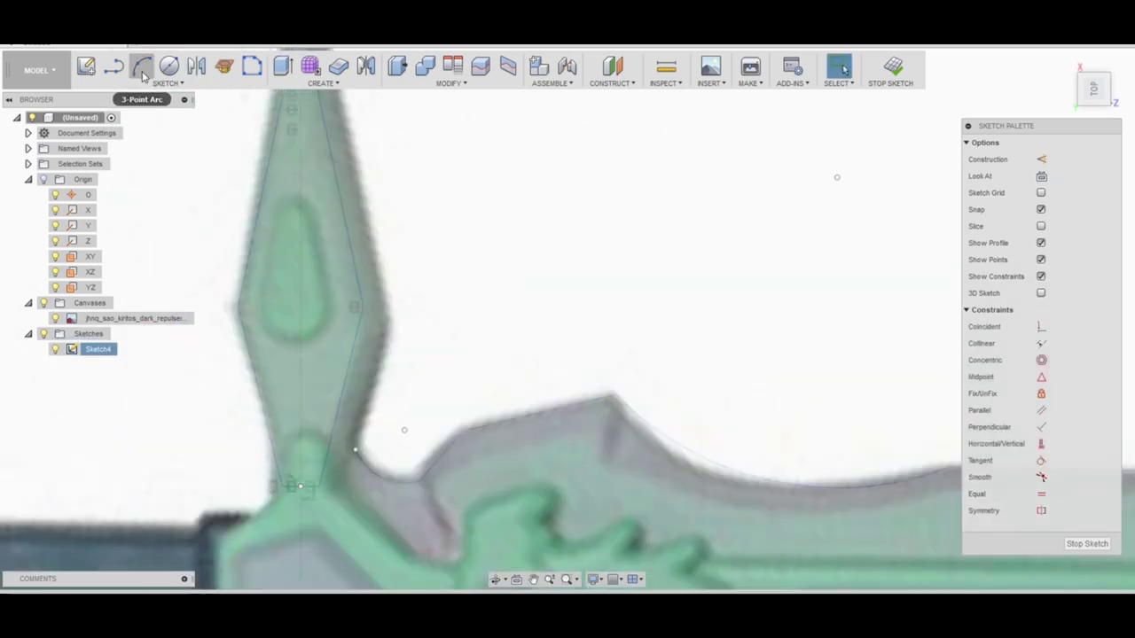
Mirror the guard arm outline across the centre line.
{"action": "key", "text": "l"}
{"action": "key", "text": "Escape"}
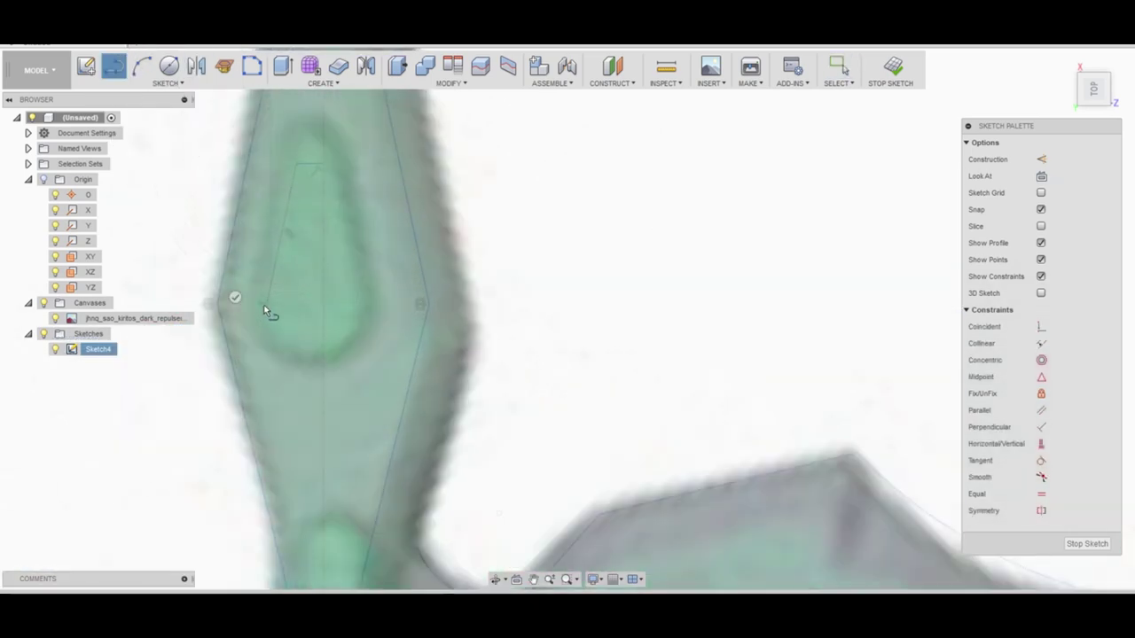
{"action": "scroll", "coordinate": [366, 132], "scroll_direction": "down", "scroll_amount": 2}
{"action": "left_click", "coordinate": [310, 195]}
{"action": "left_click", "coordinate": [327, 167]}
{"action": "key", "text": "Return"}
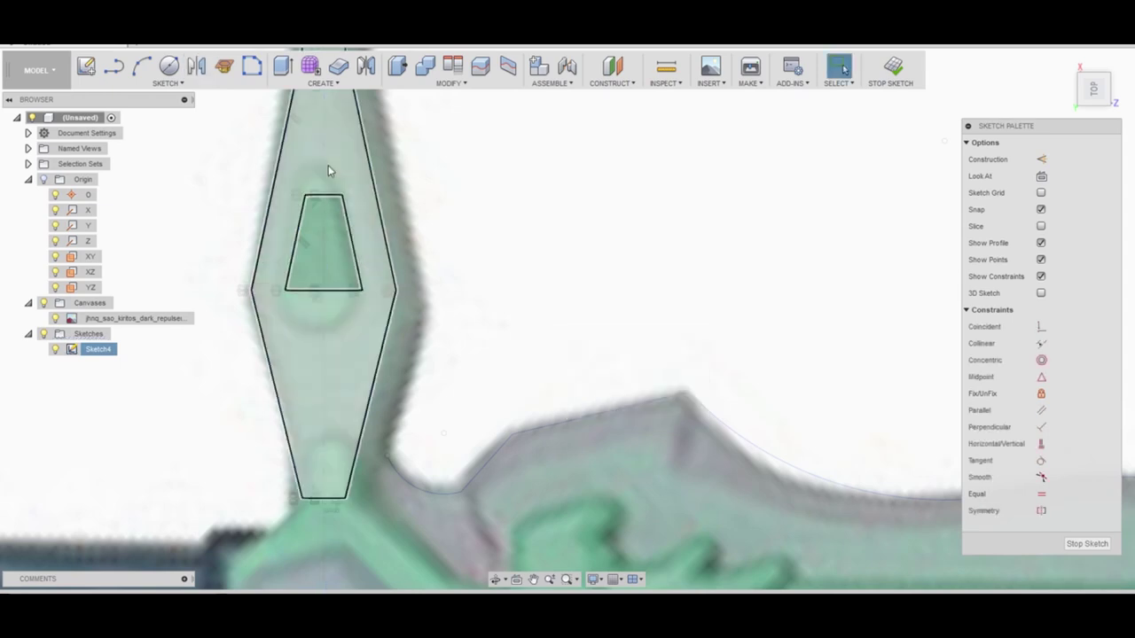
{"action": "scroll", "coordinate": [352, 214], "scroll_direction": "up", "scroll_amount": 3}
Close the guard arm's inner hollow with an arc.
{"action": "key", "text": "a"}
{"action": "scroll", "coordinate": [327, 185], "scroll_direction": "up", "scroll_amount": 2}
{"action": "scroll", "coordinate": [237, 390], "scroll_direction": "down", "scroll_amount": 3}
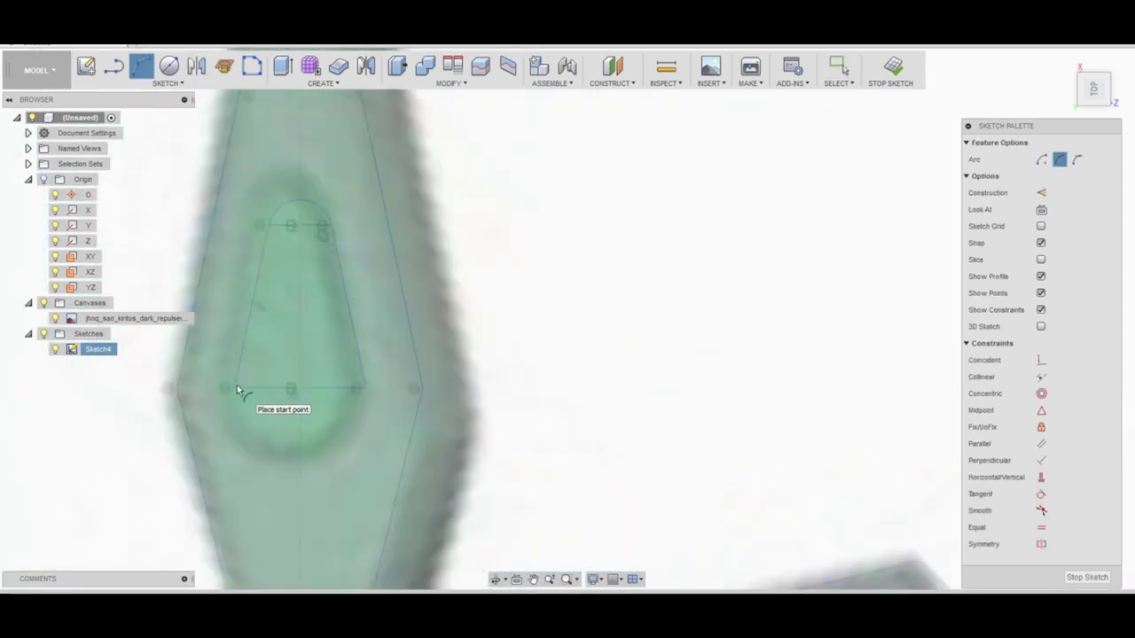
{"action": "left_click", "coordinate": [348, 433]}
{"action": "scroll", "coordinate": [336, 390], "scroll_direction": "down", "scroll_amount": 3}
{"action": "key", "text": "Escape"}
{"action": "scroll", "coordinate": [305, 253], "scroll_direction": "down", "scroll_amount": 2}
{"action": "scroll", "coordinate": [324, 257], "scroll_direction": "up", "scroll_amount": 4}
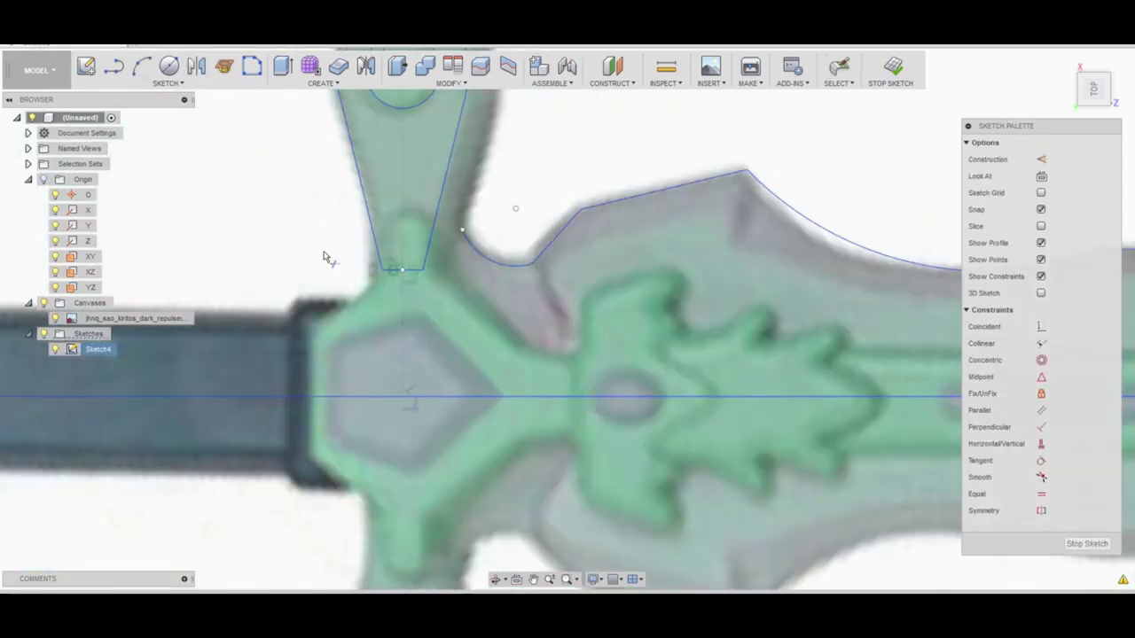
Trace the guard centre outline from the axis up to the arm and back.
{"action": "left_click", "coordinate": [507, 396]}
{"action": "left_click", "coordinate": [422, 313]}
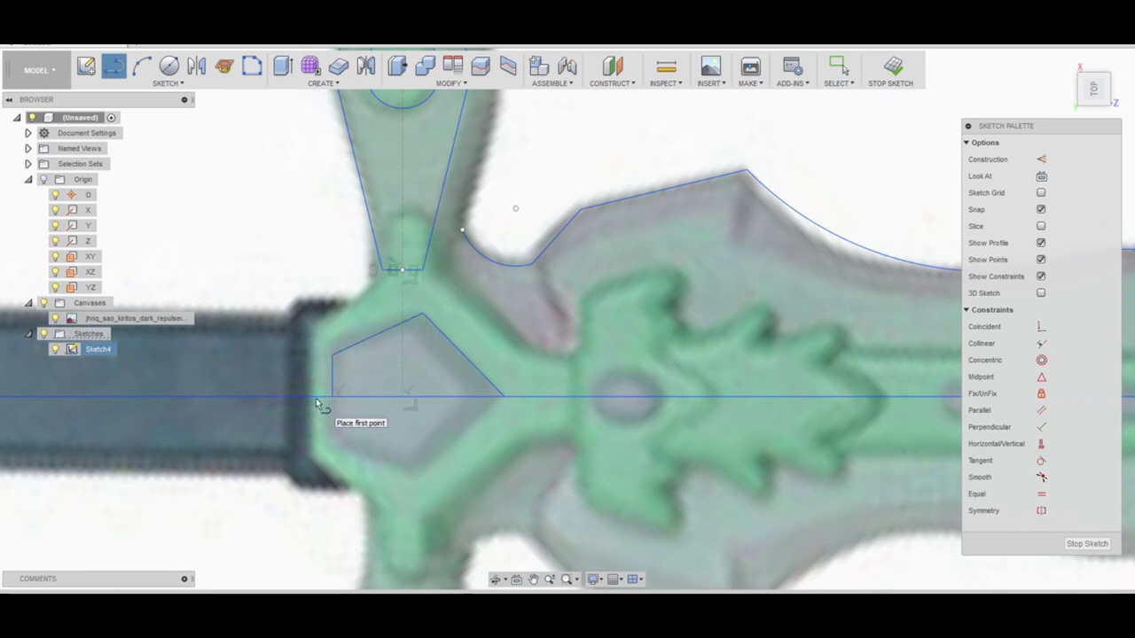
{"action": "left_click", "coordinate": [315, 396]}
{"action": "left_click", "coordinate": [314, 335]}
{"action": "left_click", "coordinate": [401, 269]}
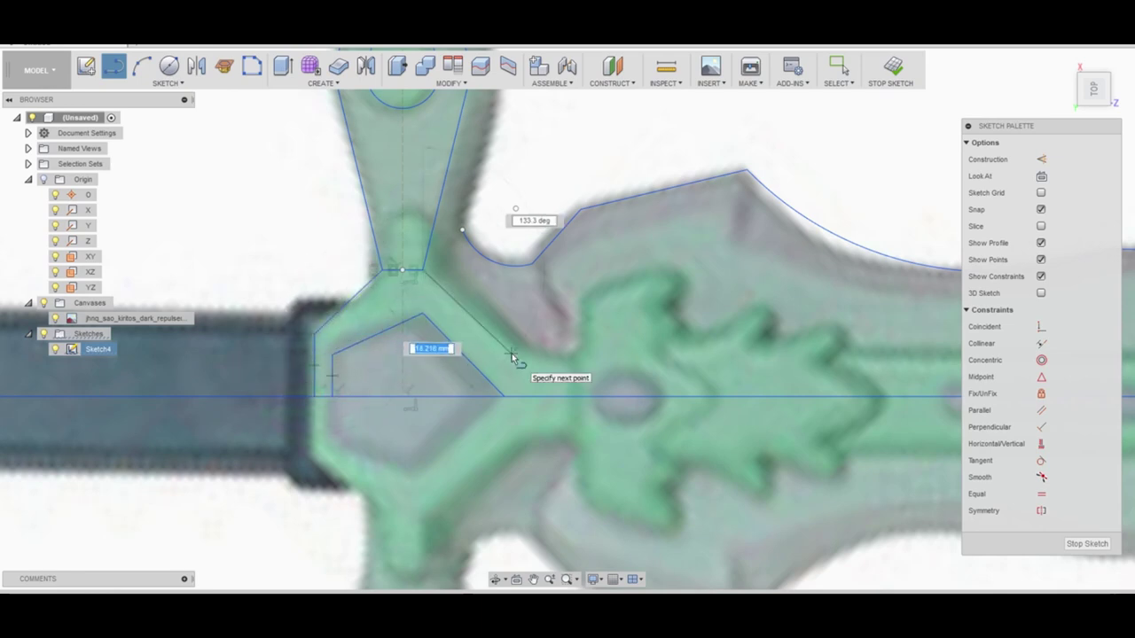
{"action": "left_click", "coordinate": [511, 353]}
{"action": "left_click", "coordinate": [572, 364]}
{"action": "double_click", "coordinate": [572, 396]}
{"action": "scroll", "coordinate": [381, 302], "scroll_direction": "up", "scroll_amount": 3}
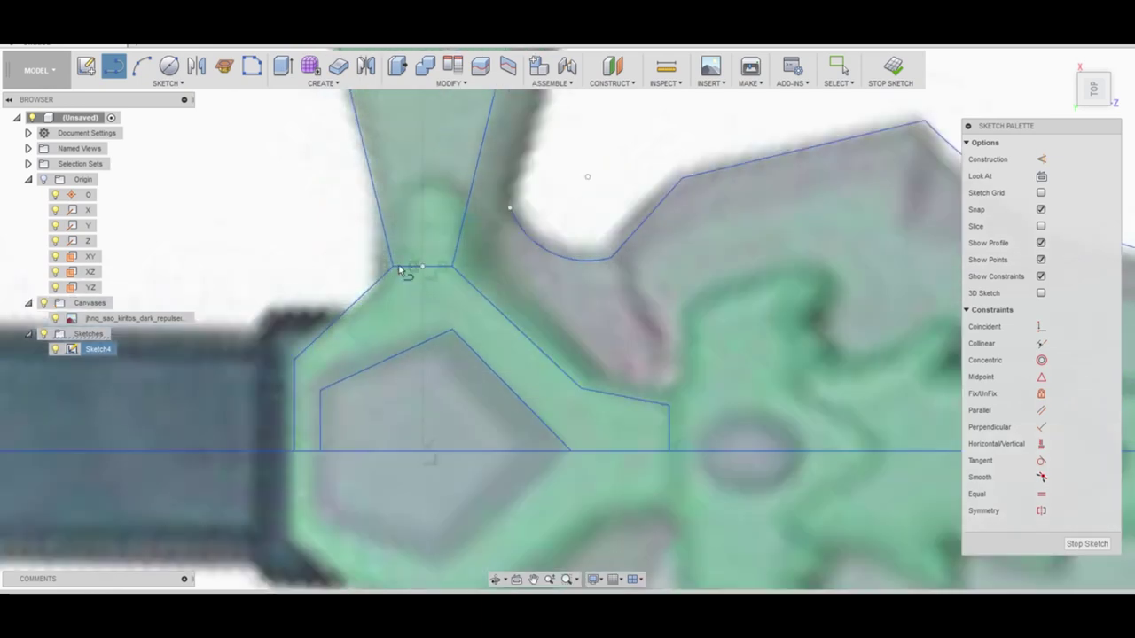
Outline the small rectangular notch at the guard arm's base.
{"action": "left_click", "coordinate": [422, 266]}
{"action": "left_click", "coordinate": [423, 211]}
{"action": "left_click", "coordinate": [452, 210]}
{"action": "left_click", "coordinate": [452, 266]}
{"action": "key", "text": "Escape"}
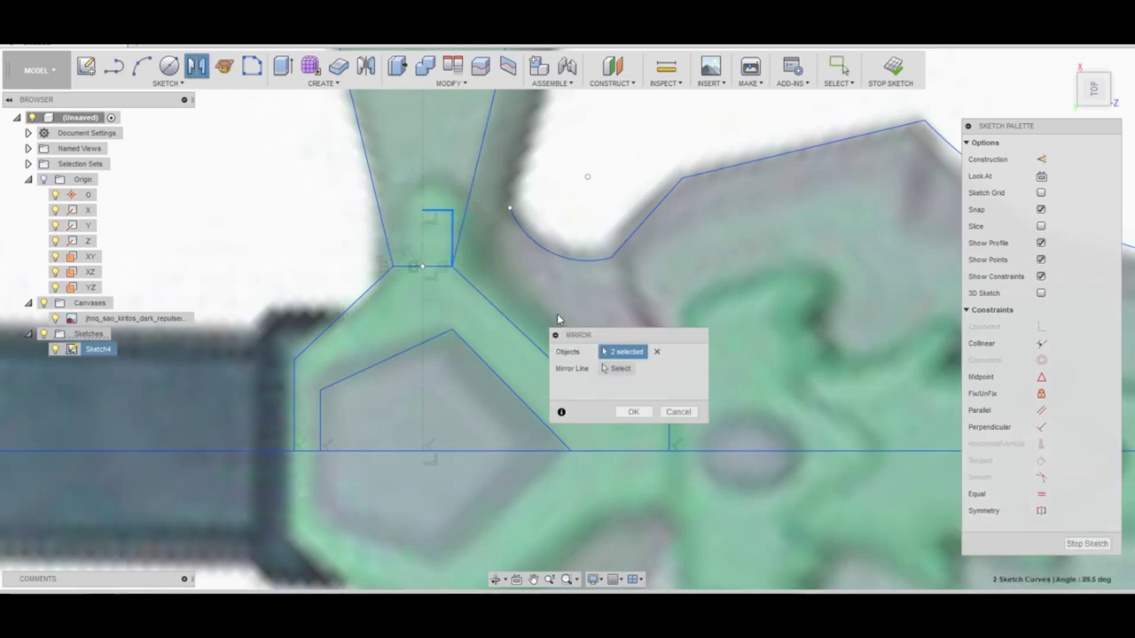
{"action": "scroll", "coordinate": [419, 238], "scroll_direction": "down", "scroll_amount": 2}
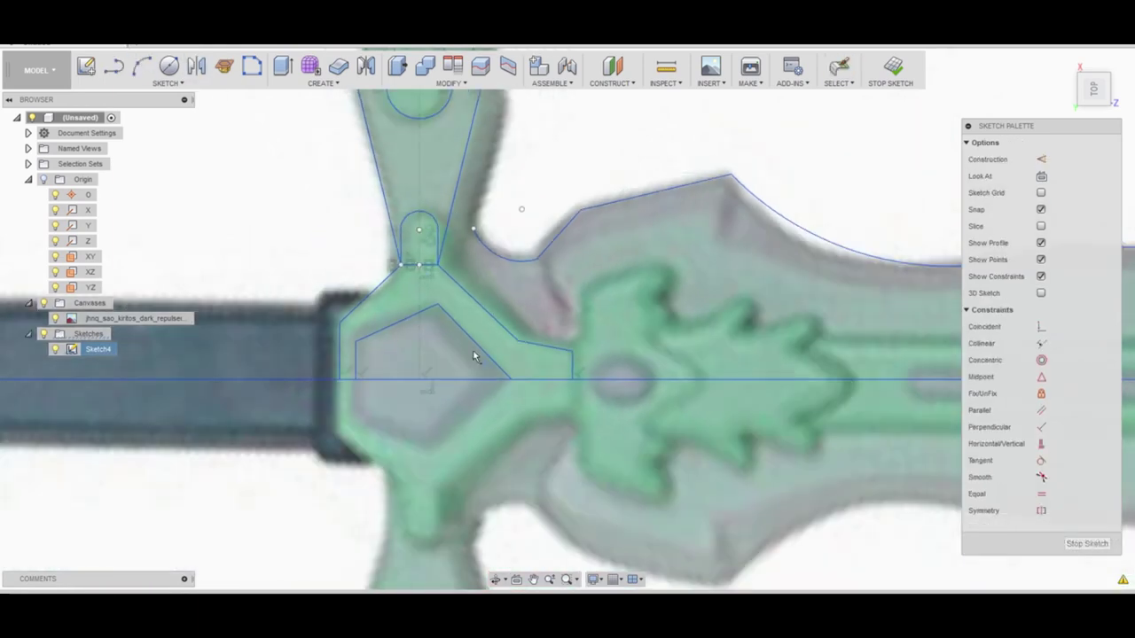
Draw the inner pointed outline and a vertical line from its corner to the axis.
{"action": "key", "text": "l"}
{"action": "left_click", "coordinate": [355, 340]}
{"action": "left_click", "coordinate": [419, 300]}
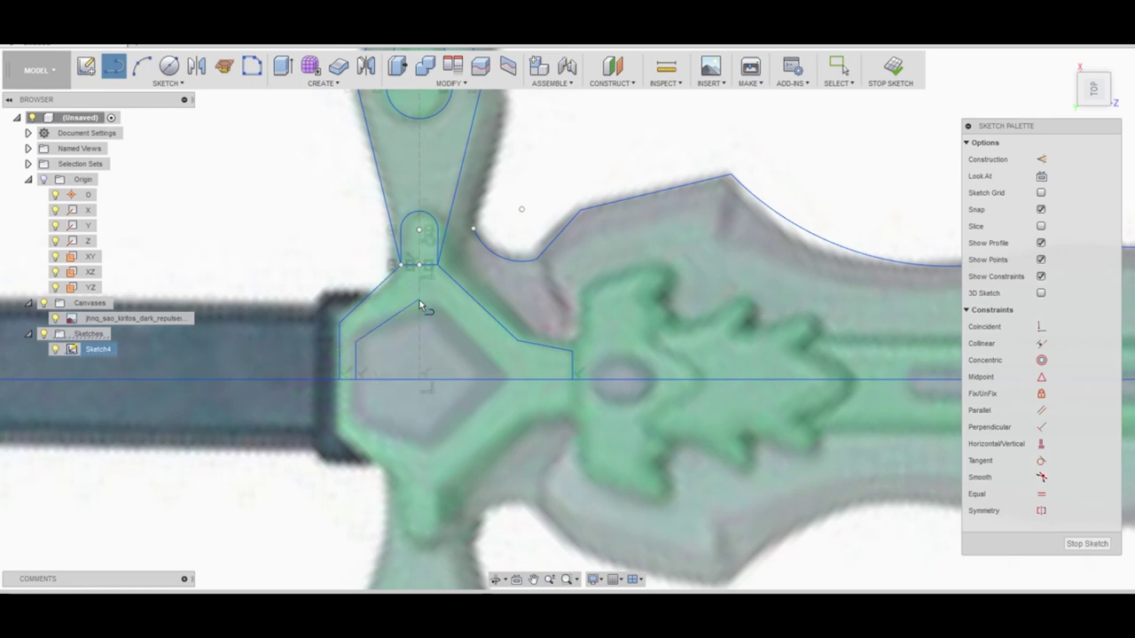
{"action": "left_click", "coordinate": [512, 381]}
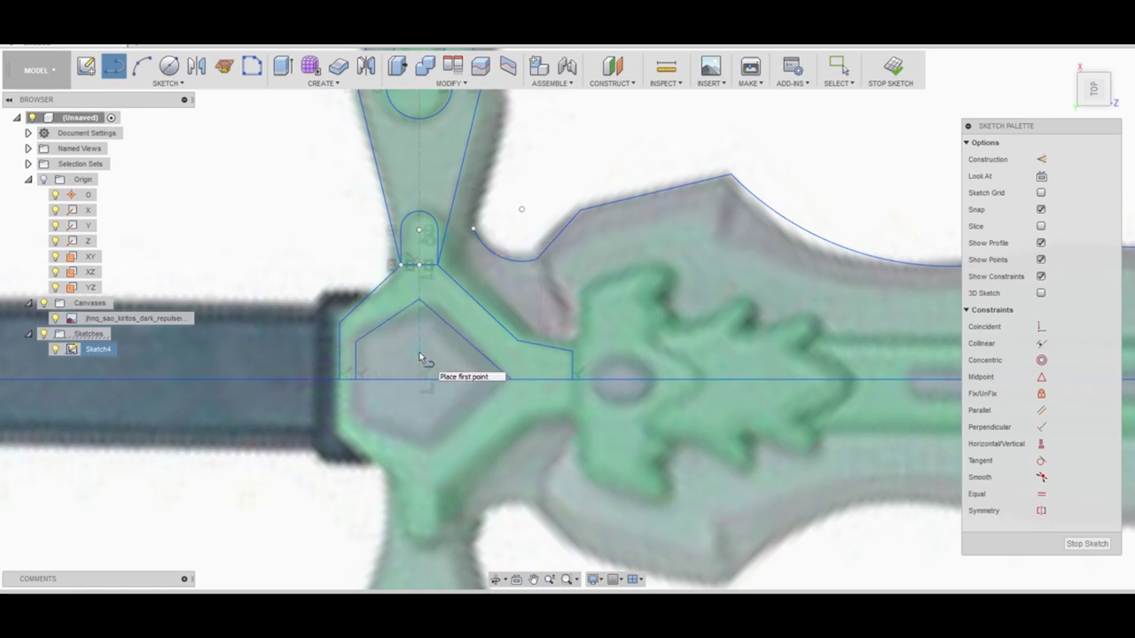
{"action": "left_click", "coordinate": [355, 341]}
{"action": "key", "text": "Escape"}
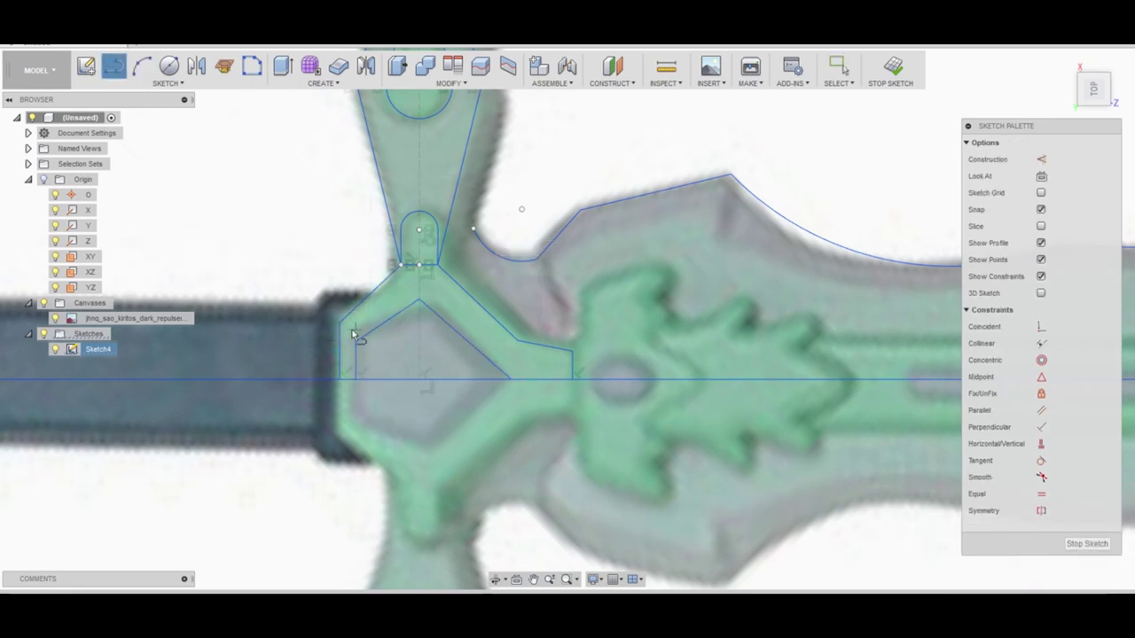
{"action": "left_click", "coordinate": [356, 340]}
{"action": "left_click", "coordinate": [355, 379]}
Draw a 3-point arc over the oval, ending on the centre axis.
{"action": "left_click", "coordinate": [141, 66]}
{"action": "left_click", "coordinate": [621, 397]}
{"action": "left_click", "coordinate": [654, 380]}
{"action": "scroll", "coordinate": [663, 387], "scroll_direction": "up", "scroll_amount": 2}
{"action": "left_click", "coordinate": [568, 383]}
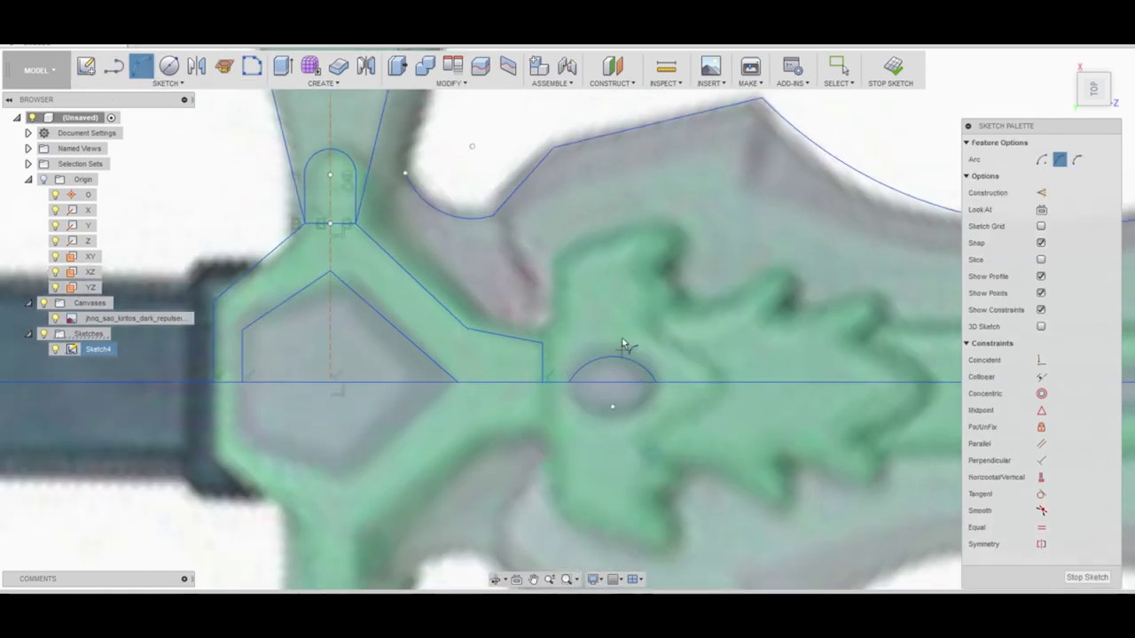
{"action": "scroll", "coordinate": [544, 341], "scroll_direction": "up", "scroll_amount": 3}
{"action": "scroll", "coordinate": [535, 335], "scroll_direction": "down", "scroll_amount": 3}
{"action": "scroll", "coordinate": [487, 292], "scroll_direction": "down", "scroll_amount": 2}
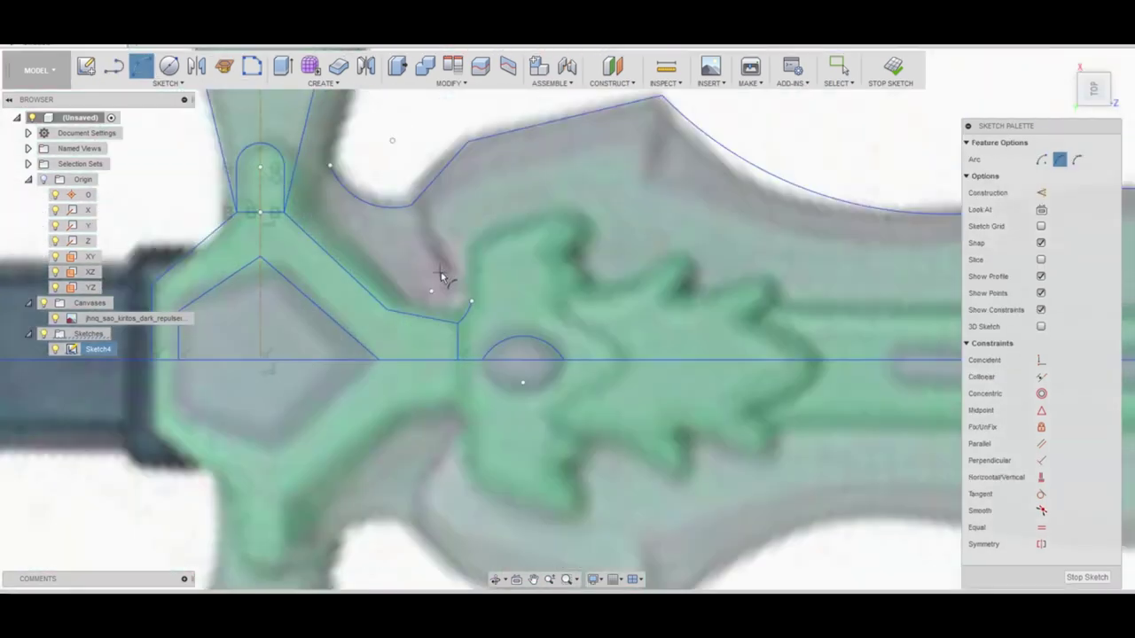
{"action": "scroll", "coordinate": [481, 313], "scroll_direction": "up", "scroll_amount": 3}
Add the long scalloped arc along the ornament's top edge.
{"action": "left_click", "coordinate": [478, 283]}
{"action": "scroll", "coordinate": [486, 269], "scroll_direction": "up", "scroll_amount": 2}
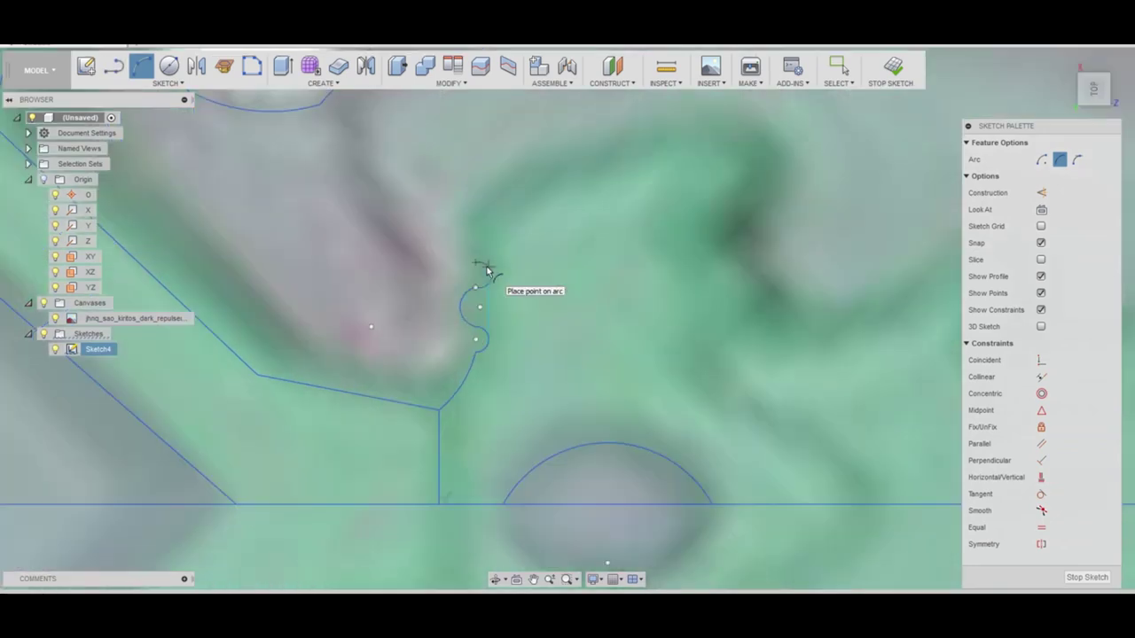
{"action": "scroll", "coordinate": [479, 257], "scroll_direction": "down", "scroll_amount": 3}
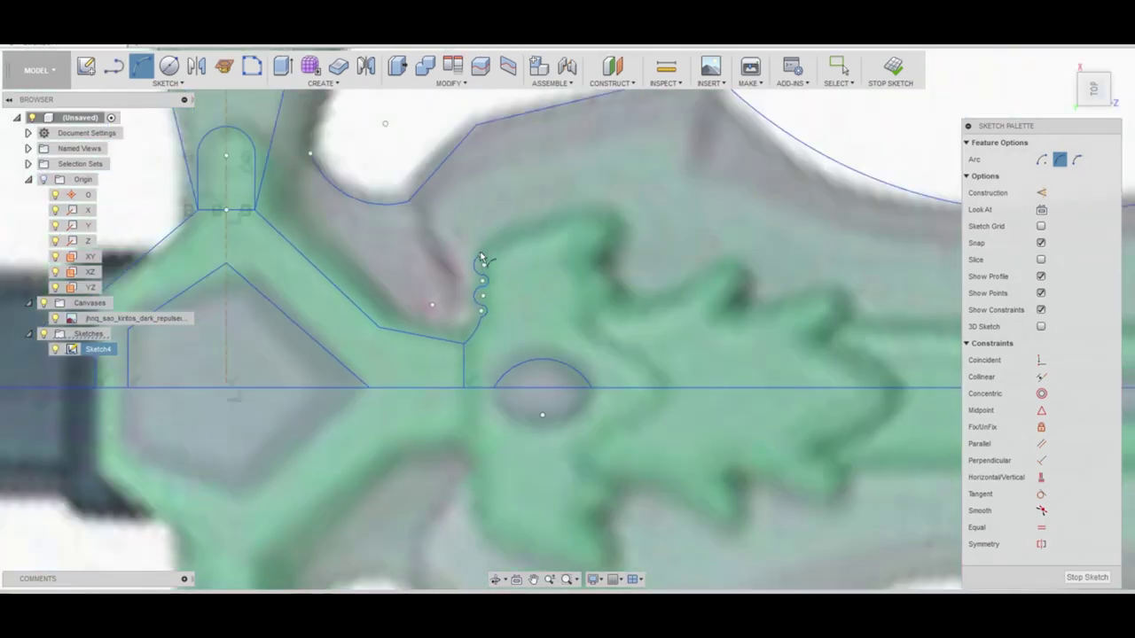
{"action": "left_click", "coordinate": [610, 228]}
{"action": "scroll", "coordinate": [619, 253], "scroll_direction": "up", "scroll_amount": 4}
Draw a vertical line from the ornament's tip down to the centre axis.
{"action": "key", "text": "l"}
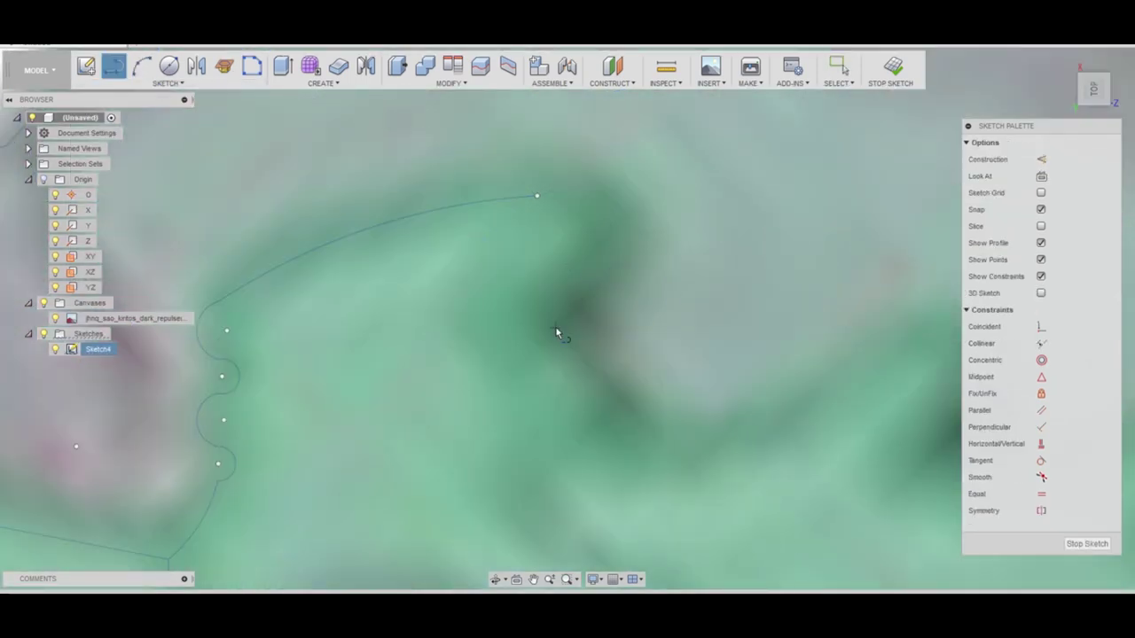
{"action": "left_click", "coordinate": [556, 326]}
{"action": "key", "text": "Escape"}
{"action": "scroll", "coordinate": [433, 269], "scroll_direction": "down", "scroll_amount": 3}
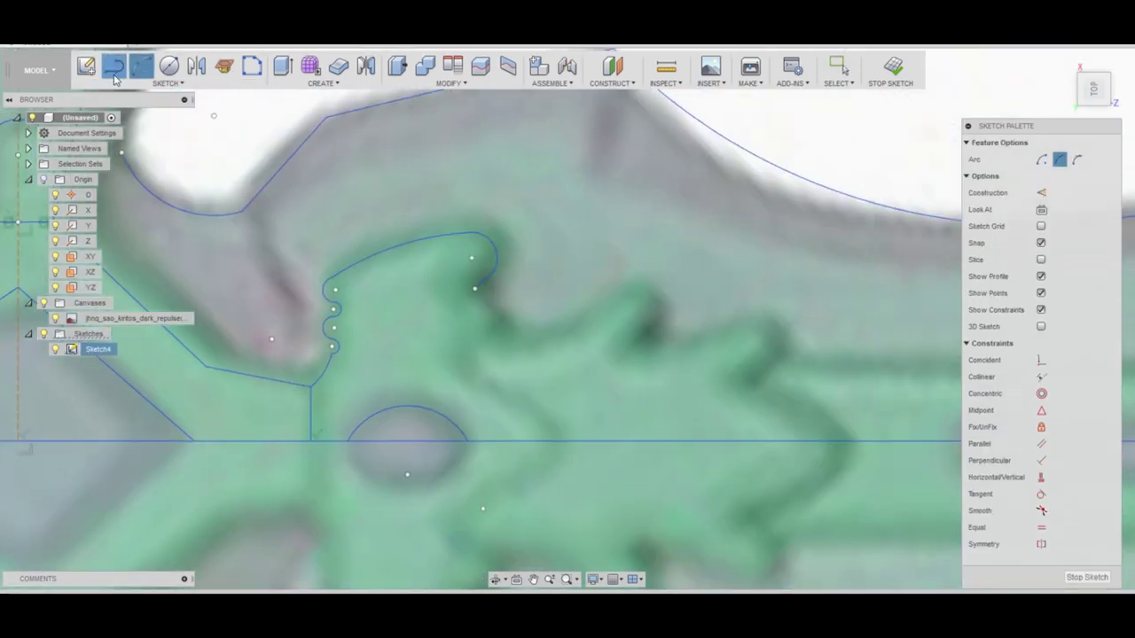
{"action": "left_click", "coordinate": [475, 288]}
{"action": "left_click", "coordinate": [476, 440]}
{"action": "scroll", "coordinate": [396, 263], "scroll_direction": "up", "scroll_amount": 2}
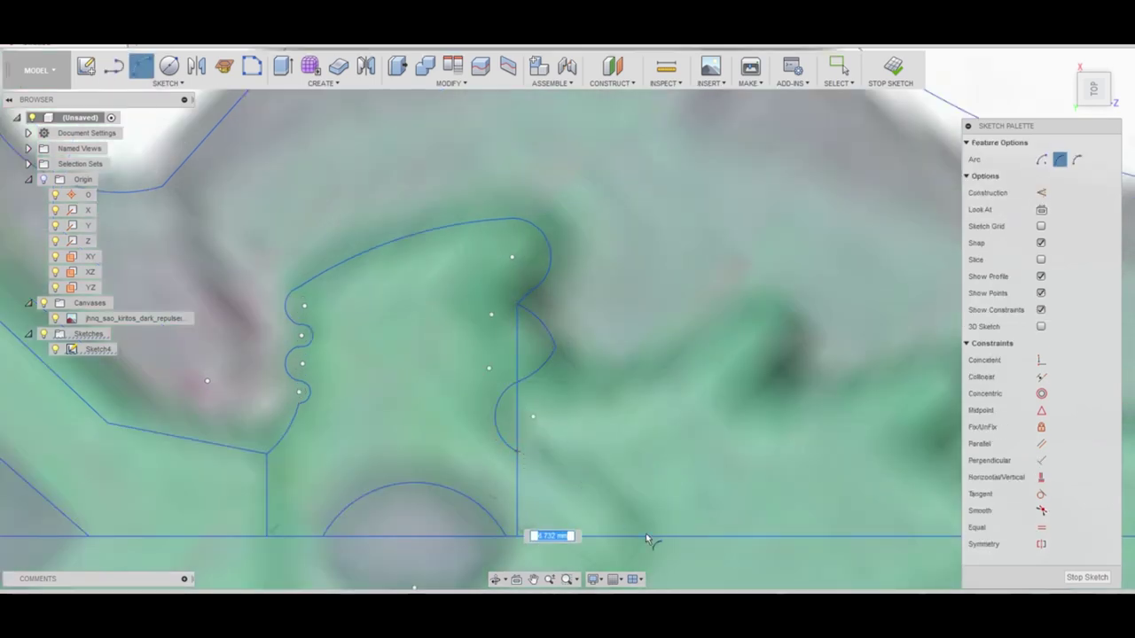
{"action": "scroll", "coordinate": [497, 373], "scroll_direction": "down", "scroll_amount": 5}
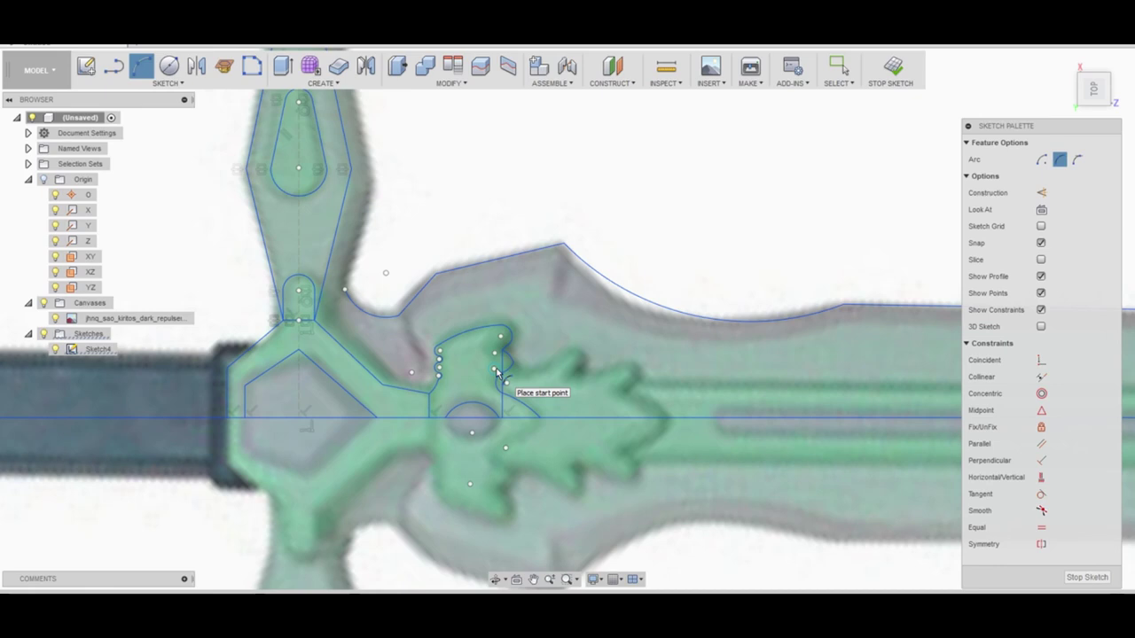
{"action": "scroll", "coordinate": [499, 375], "scroll_direction": "up", "scroll_amount": 3}
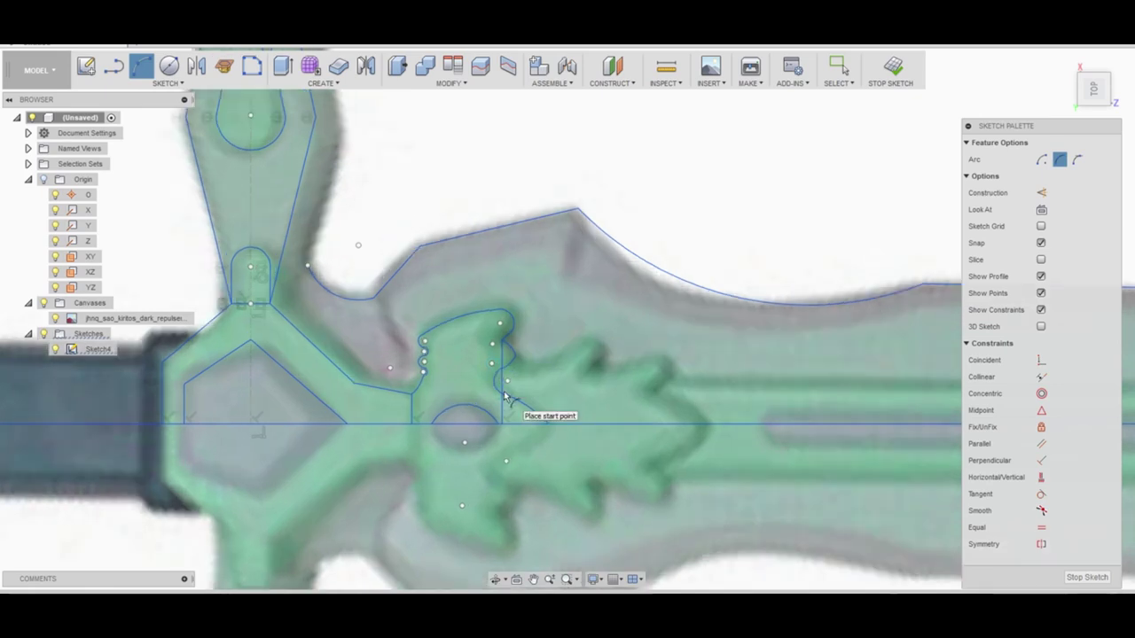
Draw curved arcs forming the two curled leaf points beside the vertical line.
{"action": "left_click", "coordinate": [421, 344]}
{"action": "left_click", "coordinate": [558, 287]}
{"action": "left_click", "coordinate": [424, 348]}
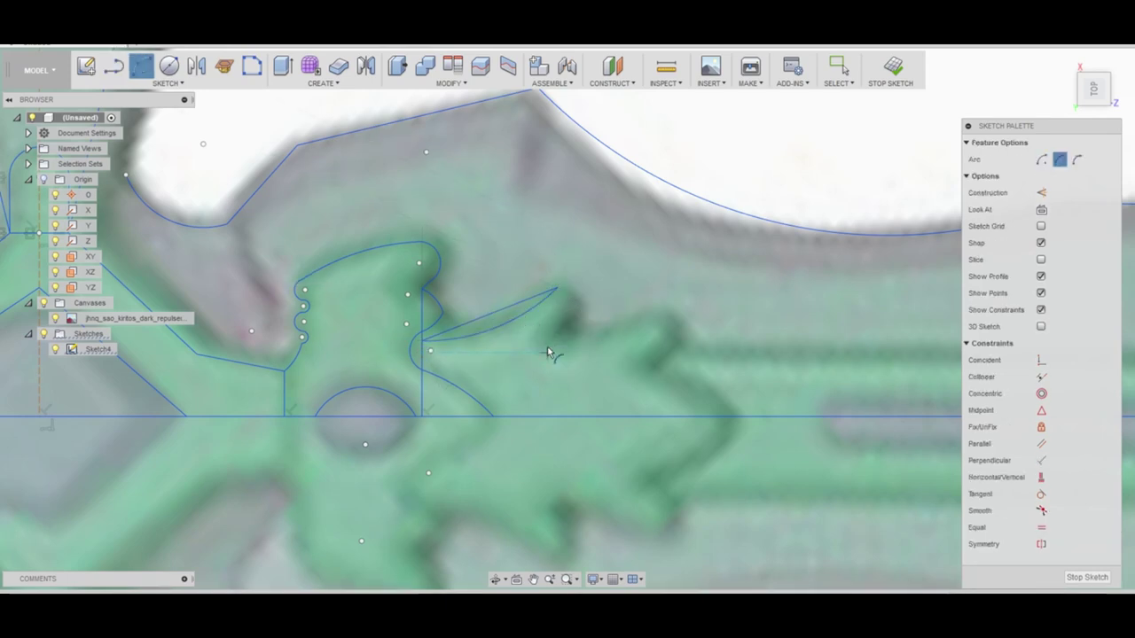
{"action": "left_click", "coordinate": [554, 349]}
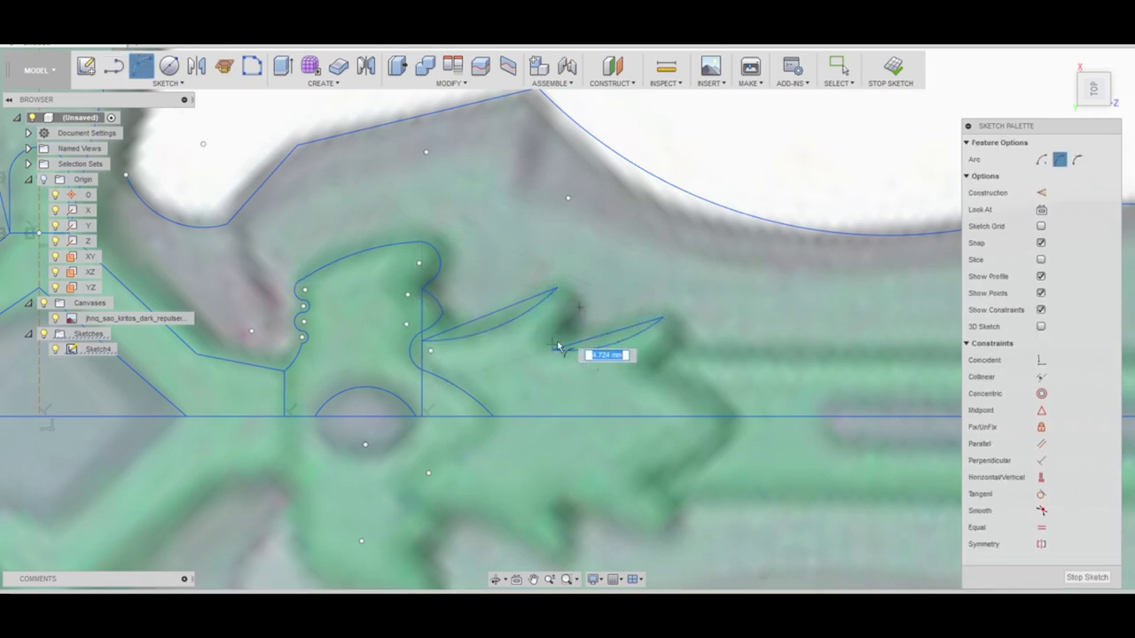
{"action": "left_click", "coordinate": [558, 346]}
{"action": "scroll", "coordinate": [560, 339], "scroll_direction": "up", "scroll_amount": 3}
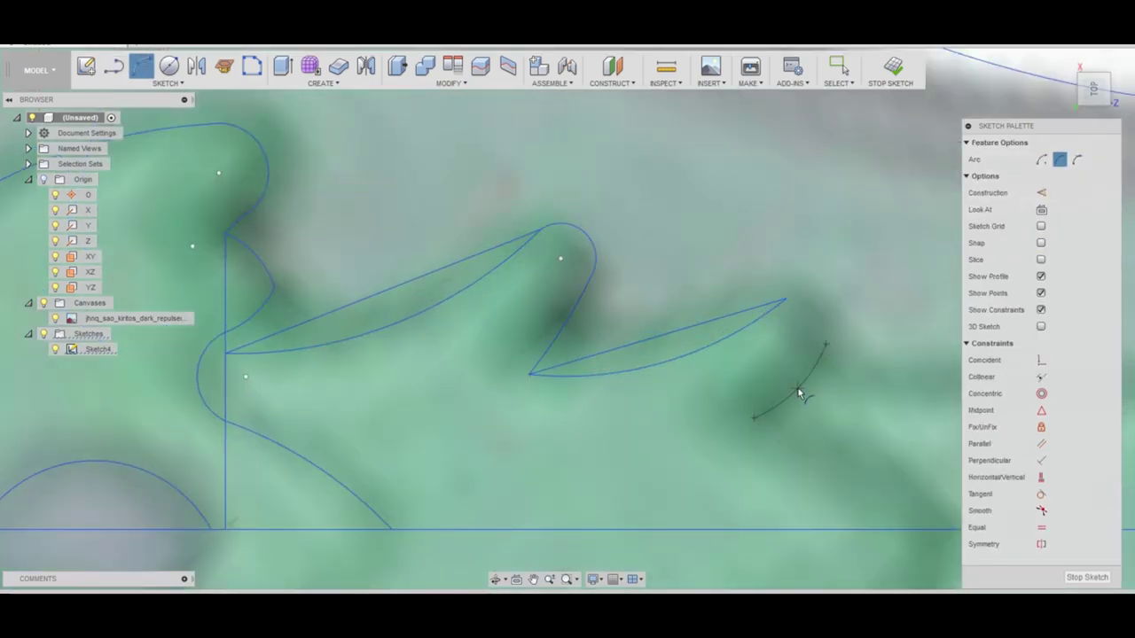
{"action": "key", "text": "Escape"}
{"action": "scroll", "coordinate": [820, 301], "scroll_direction": "down", "scroll_amount": 3}
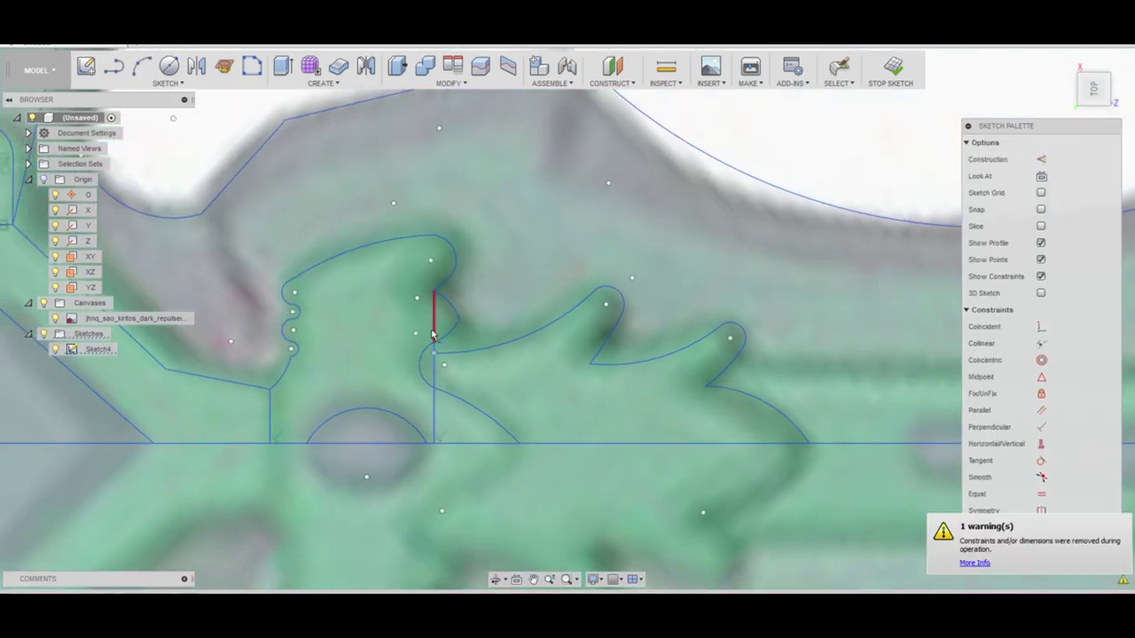
{"action": "key", "text": "Return"}
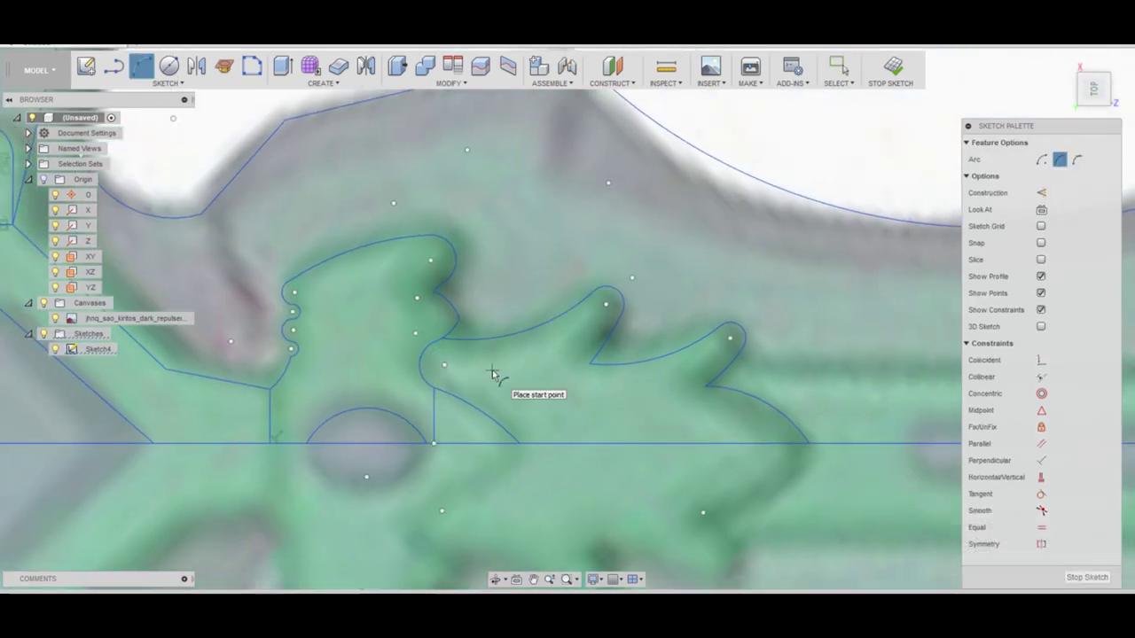
{"action": "key", "text": "Escape"}
{"action": "scroll", "coordinate": [467, 408], "scroll_direction": "down", "scroll_amount": 5}
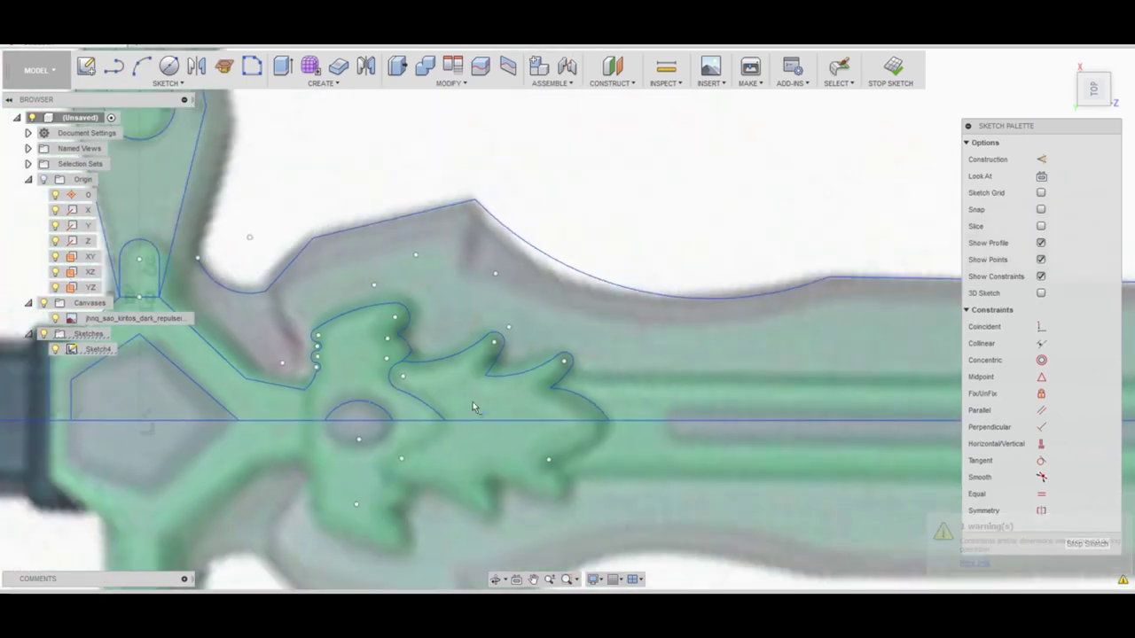
{"action": "scroll", "coordinate": [472, 402], "scroll_direction": "up", "scroll_amount": 8}
Draw a long line along the blade groove's edge.
{"action": "key", "text": "l"}
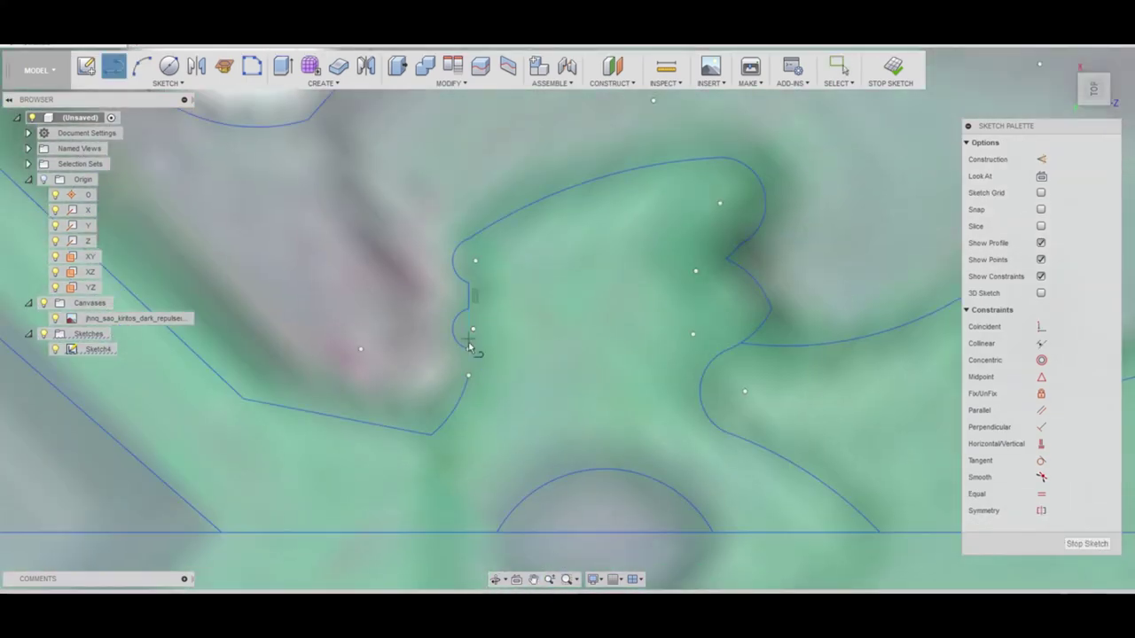
{"action": "scroll", "coordinate": [279, 375], "scroll_direction": "down", "scroll_amount": 5}
{"action": "left_click", "coordinate": [278, 375]}
{"action": "scroll", "coordinate": [768, 357], "scroll_direction": "up", "scroll_amount": 5}
{"action": "left_click", "coordinate": [767, 354]}
{"action": "key", "text": "a"}
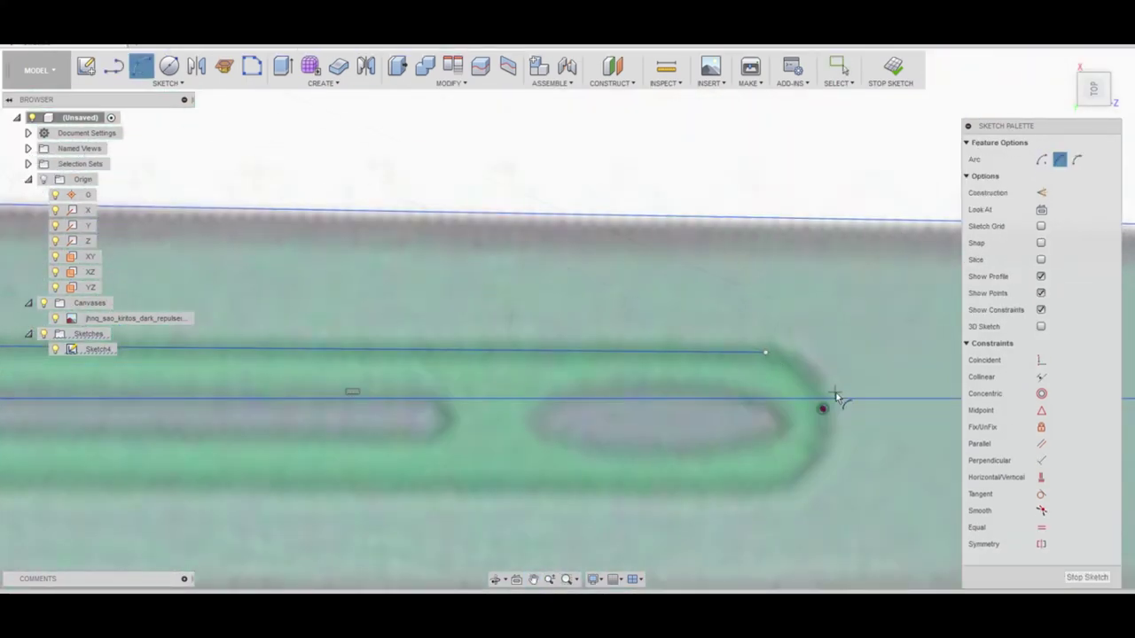
{"action": "scroll", "coordinate": [727, 377], "scroll_direction": "up", "scroll_amount": 3}
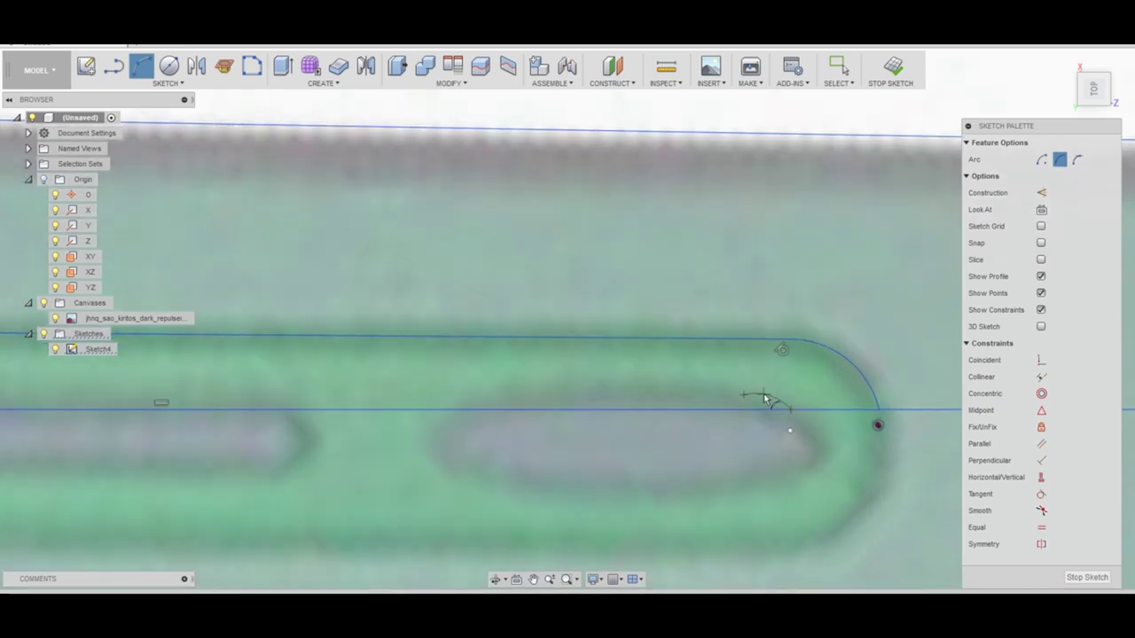
Add a centre-point rectangle in the groove and delete both its vertical sides.
{"action": "left_click", "coordinate": [166, 82]}
{"action": "left_click", "coordinate": [306, 157]}
{"action": "left_click", "coordinate": [634, 408]}
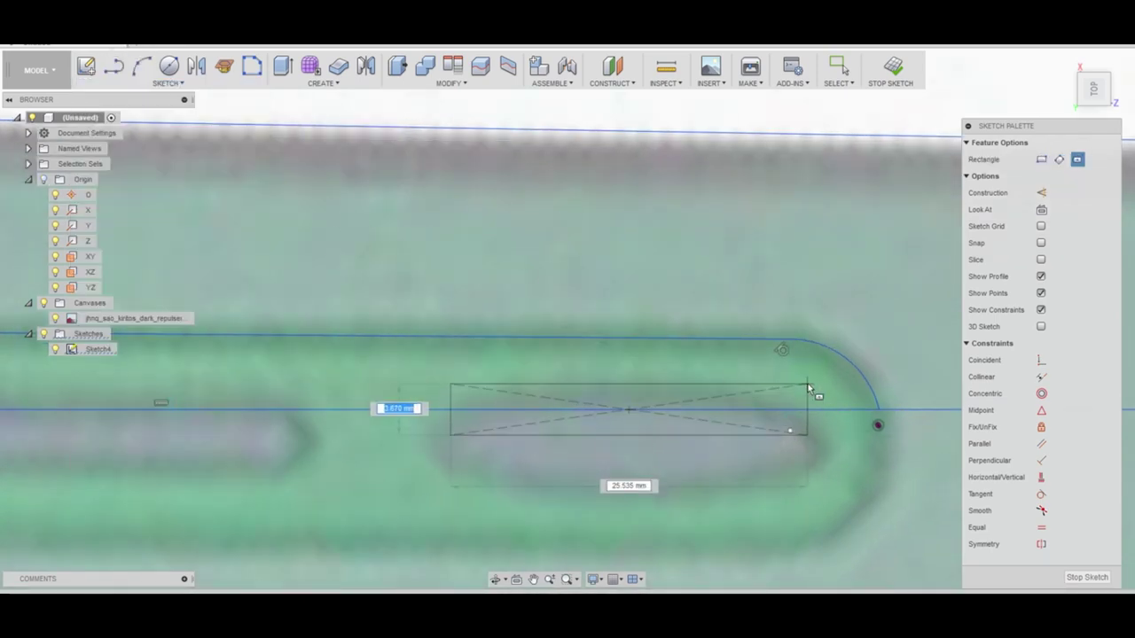
{"action": "left_click", "coordinate": [782, 435]}
{"action": "left_click", "coordinate": [475, 409]}
{"action": "key", "text": "Delete"}
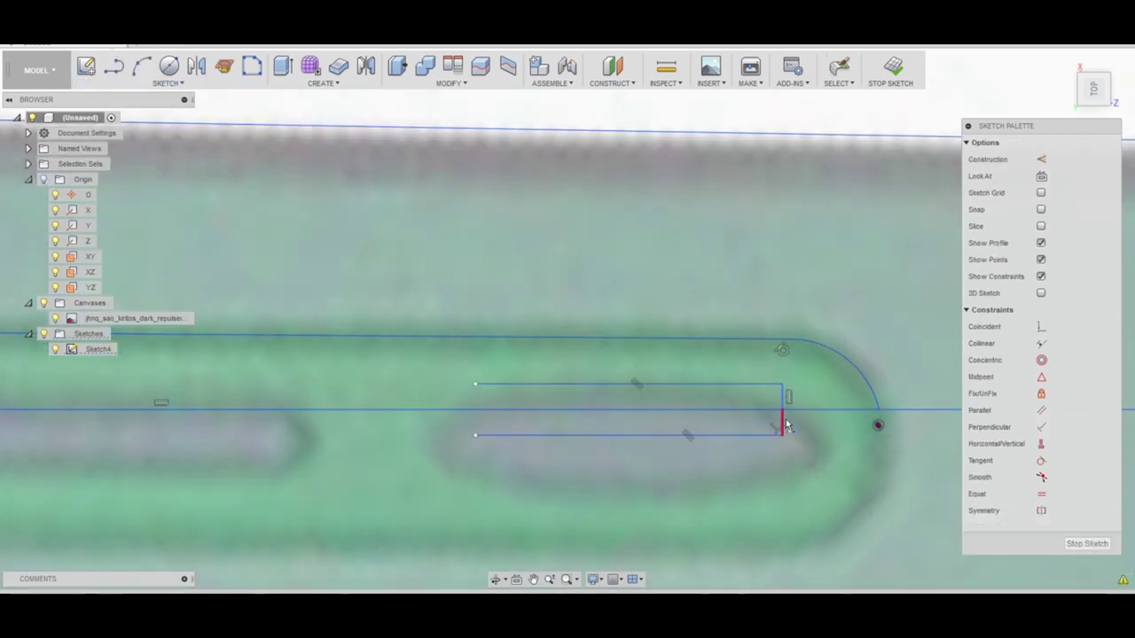
{"action": "left_click", "coordinate": [782, 417]}
{"action": "key", "text": "Delete"}
Close one end of the groove slot with an arc.
{"action": "key", "text": "a"}
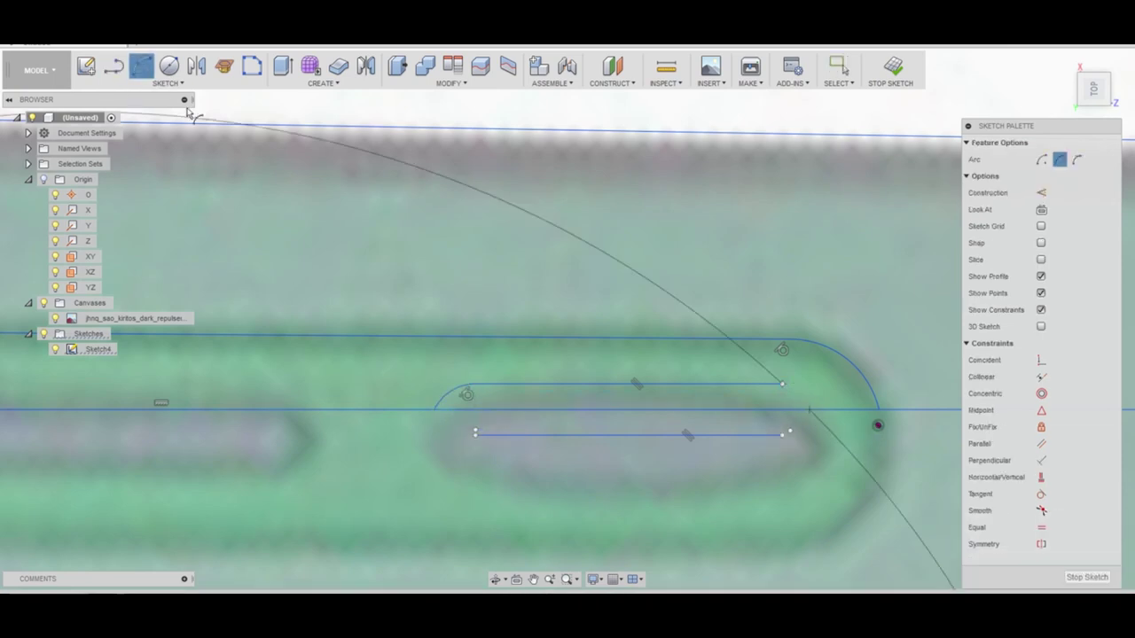
{"action": "left_click", "coordinate": [807, 410]}
{"action": "scroll", "coordinate": [502, 431], "scroll_direction": "down", "scroll_amount": 3}
{"action": "scroll", "coordinate": [389, 432], "scroll_direction": "down", "scroll_amount": 2}
{"action": "key", "text": "l"}
{"action": "scroll", "coordinate": [756, 412], "scroll_direction": "up", "scroll_amount": 3}
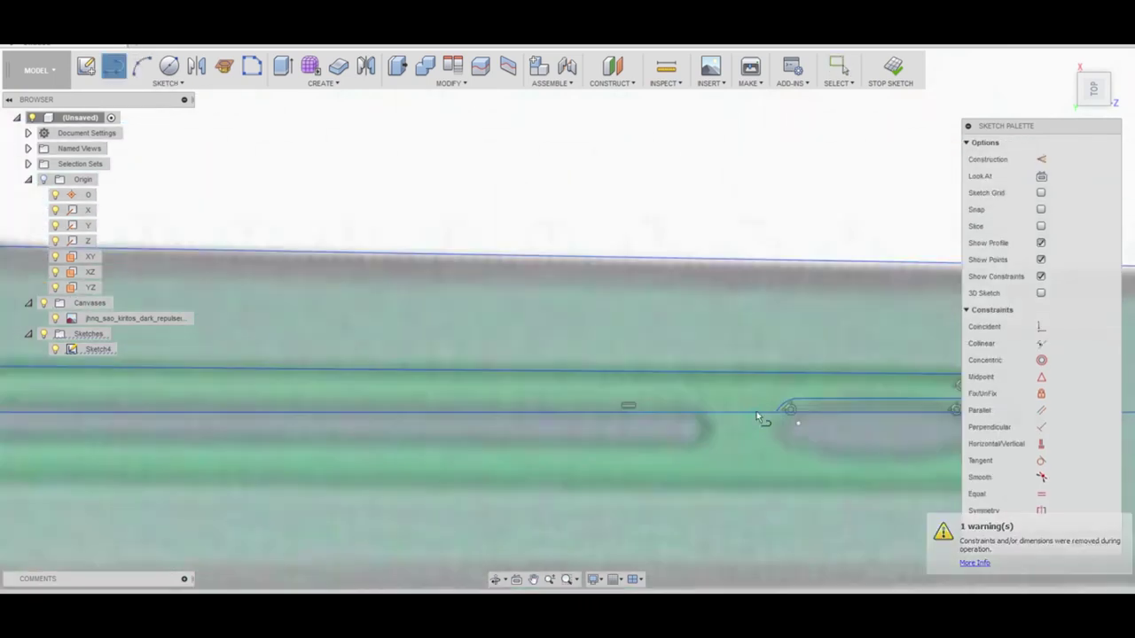
Pan to the groove's far end and start, then cancel, a line and arc there.
{"action": "middle_click_drag", "start_coordinate": [756, 411], "coordinate": [631, 405]}
{"action": "left_click", "coordinate": [651, 429]}
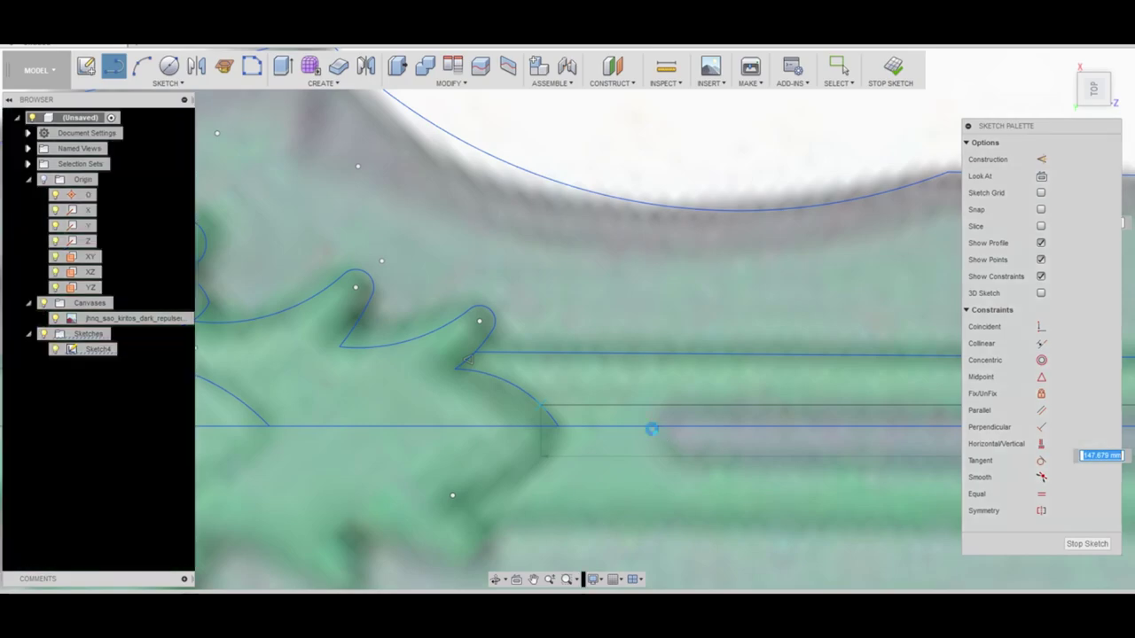
{"action": "scroll", "coordinate": [727, 419], "scroll_direction": "down", "scroll_amount": 3}
{"action": "left_click", "coordinate": [141, 65]}
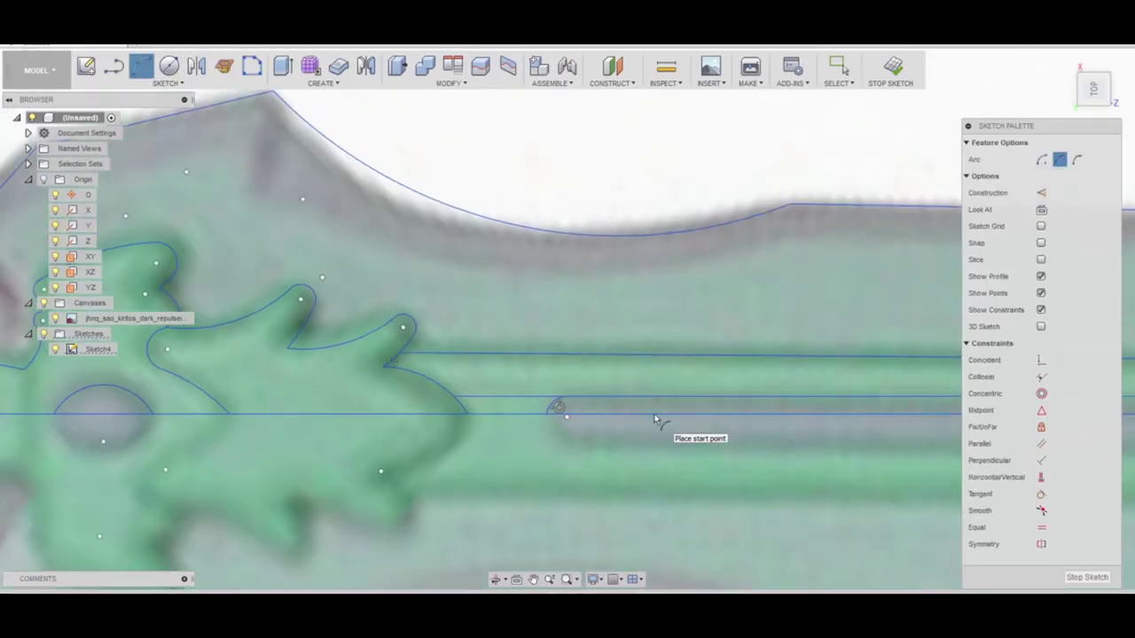
{"action": "scroll", "coordinate": [759, 399], "scroll_direction": "up", "scroll_amount": 3}
{"action": "key", "text": "Escape"}
{"action": "scroll", "coordinate": [800, 384], "scroll_direction": "down", "scroll_amount": 3}
Trace the handle end with a line and an arc over the top of the hilt.
{"action": "scroll", "coordinate": [365, 391], "scroll_direction": "down", "scroll_amount": 2}
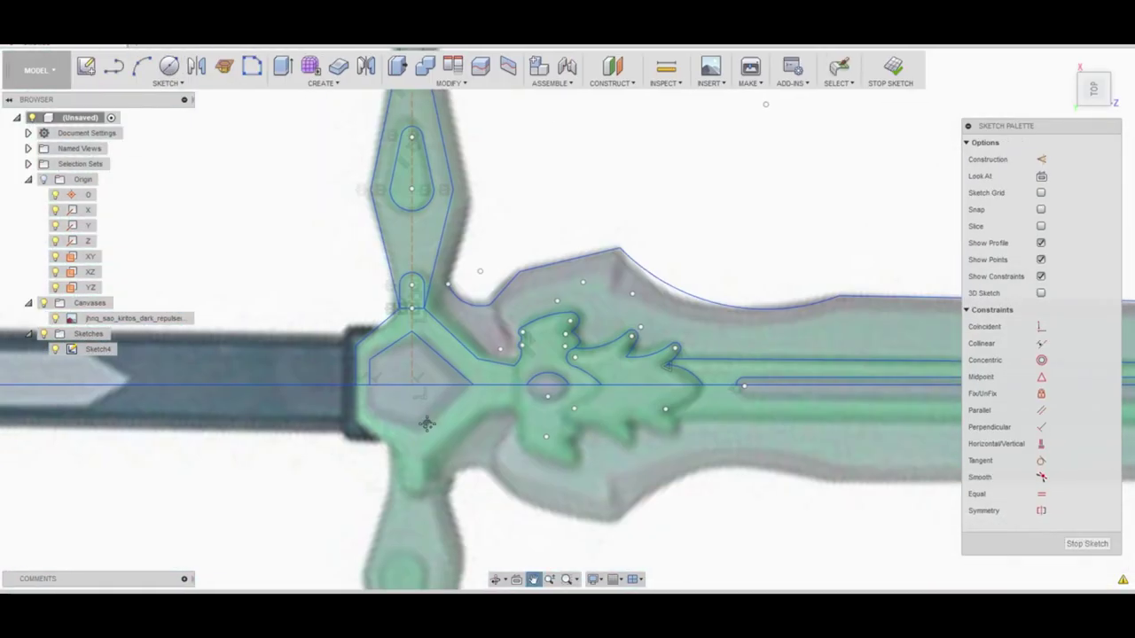
{"action": "scroll", "coordinate": [532, 372], "scroll_direction": "up", "scroll_amount": 5}
{"action": "key", "text": "c"}
{"action": "key", "text": "l"}
{"action": "scroll", "coordinate": [421, 366], "scroll_direction": "down", "scroll_amount": 2}
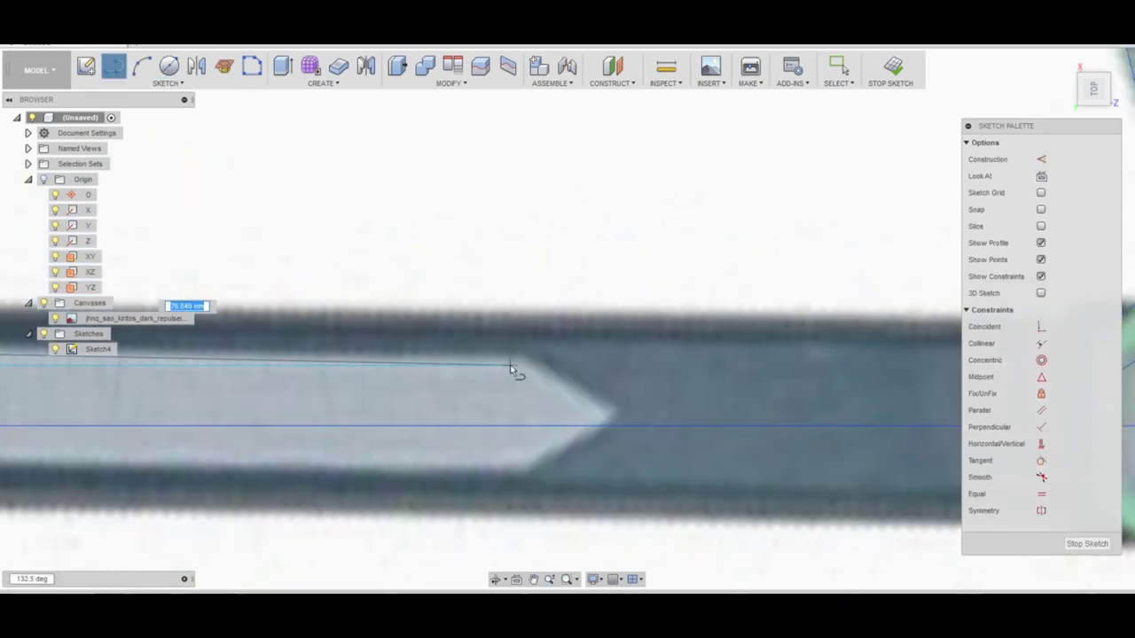
{"action": "scroll", "coordinate": [453, 419], "scroll_direction": "down", "scroll_amount": 2}
{"action": "scroll", "coordinate": [805, 361], "scroll_direction": "up", "scroll_amount": 3}
{"action": "left_click", "coordinate": [697, 532]}
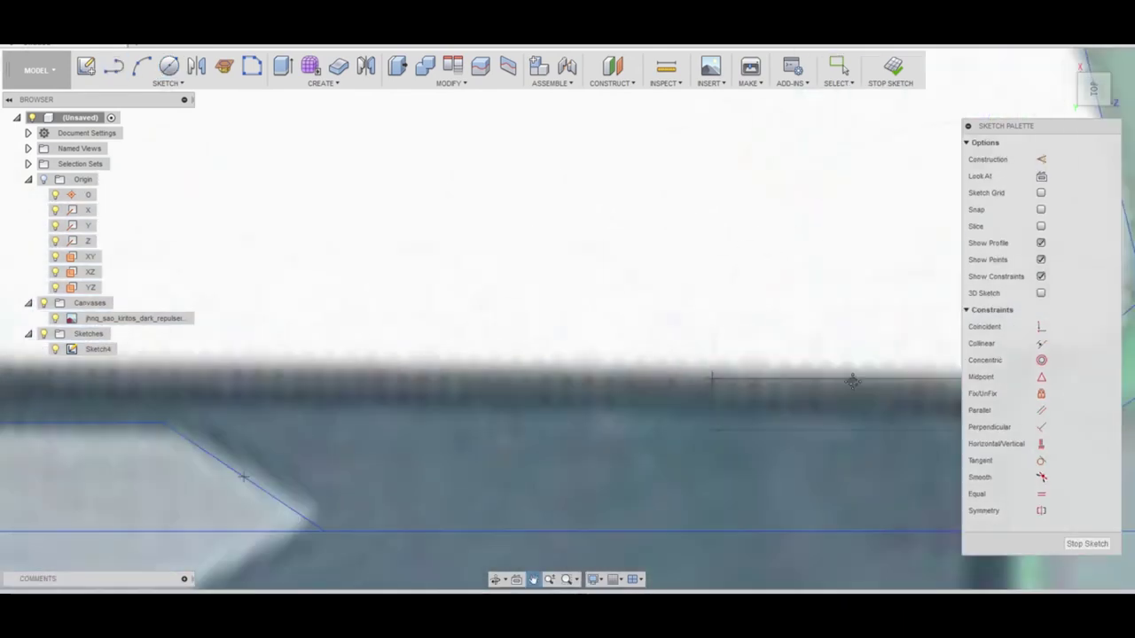
{"action": "scroll", "coordinate": [668, 340], "scroll_direction": "up", "scroll_amount": 3}
{"action": "scroll", "coordinate": [668, 340], "scroll_direction": "down", "scroll_amount": 2}
{"action": "left_click", "coordinate": [665, 343]}
{"action": "key", "text": "a"}
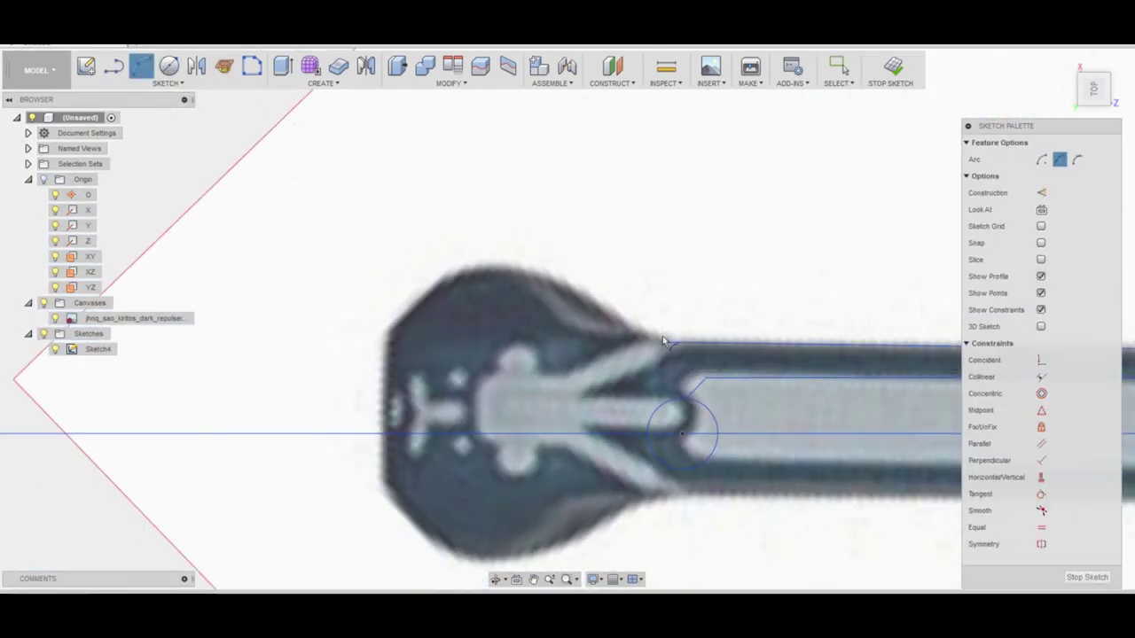
{"action": "left_click", "coordinate": [505, 273]}
{"action": "scroll", "coordinate": [580, 398], "scroll_direction": "up", "scroll_amount": 3}
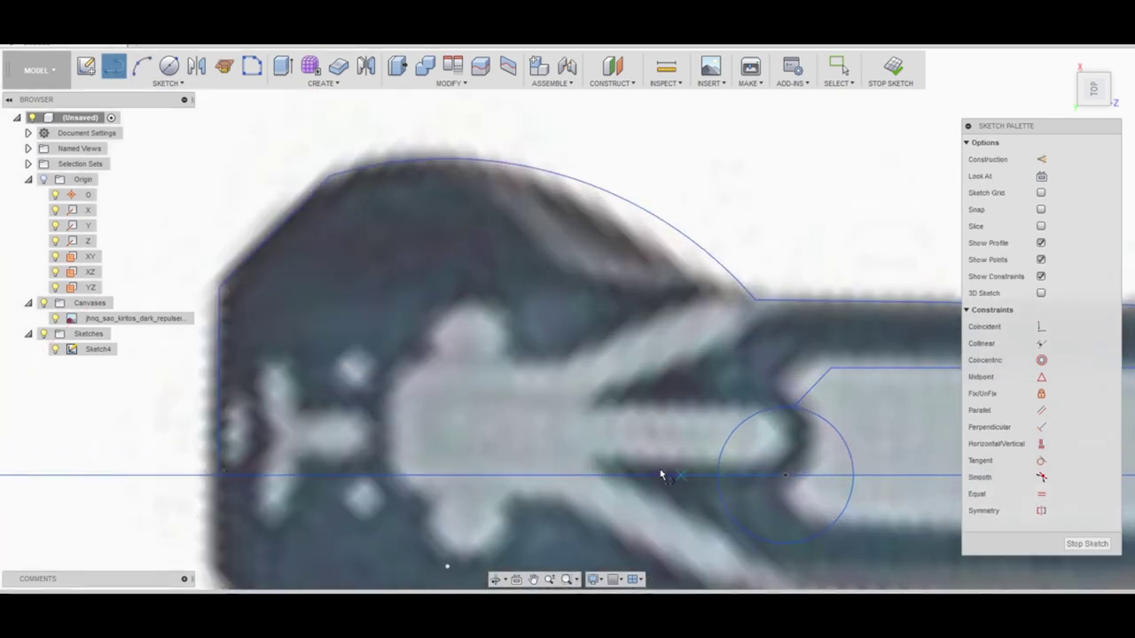
Draw a rectangle over the inlay's central strip, round its corner, and outline the angled prong.
{"action": "left_click", "coordinate": [113, 66]}
{"action": "left_click", "coordinate": [392, 406]}
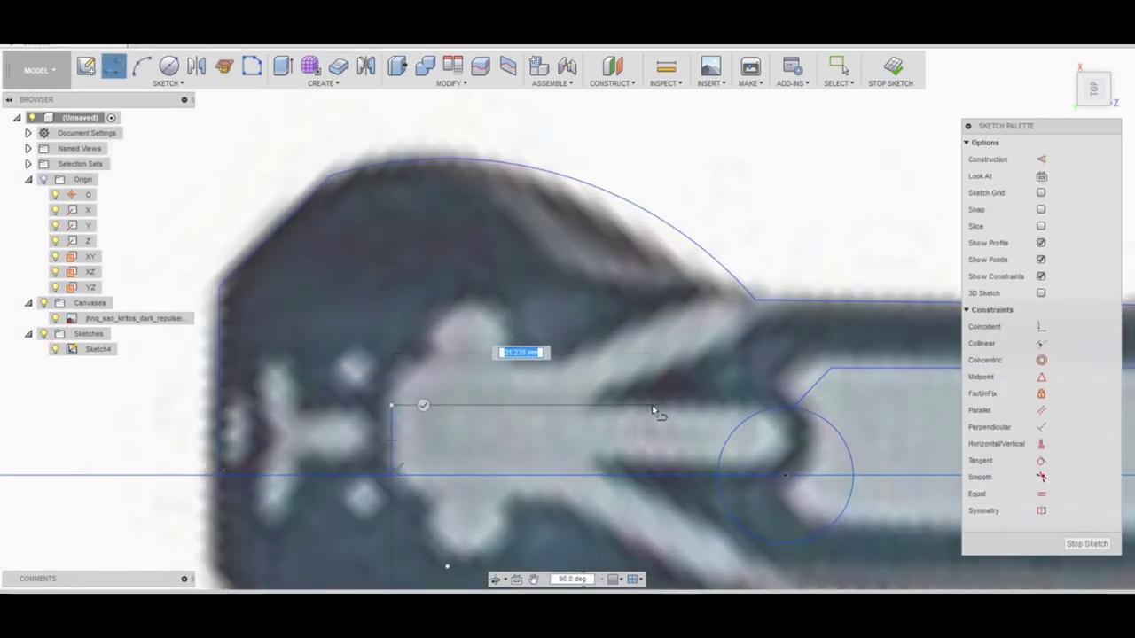
{"action": "left_click", "coordinate": [652, 474]}
{"action": "key", "text": "a"}
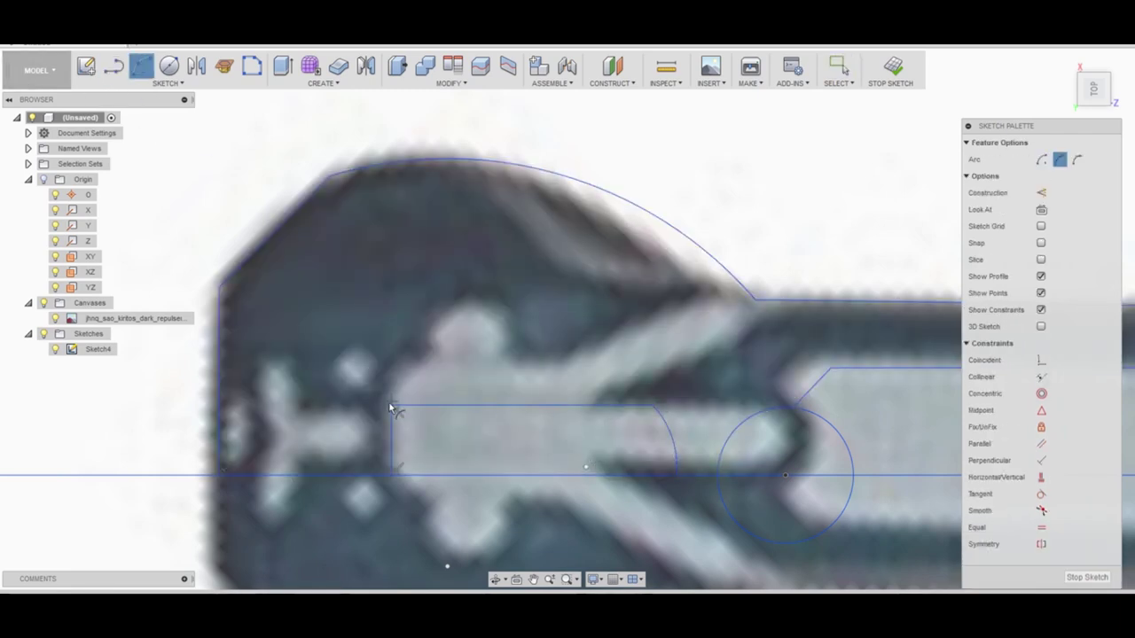
{"action": "left_click", "coordinate": [411, 382]}
{"action": "key", "text": "l"}
{"action": "left_click", "coordinate": [554, 362]}
{"action": "left_click", "coordinate": [665, 310]}
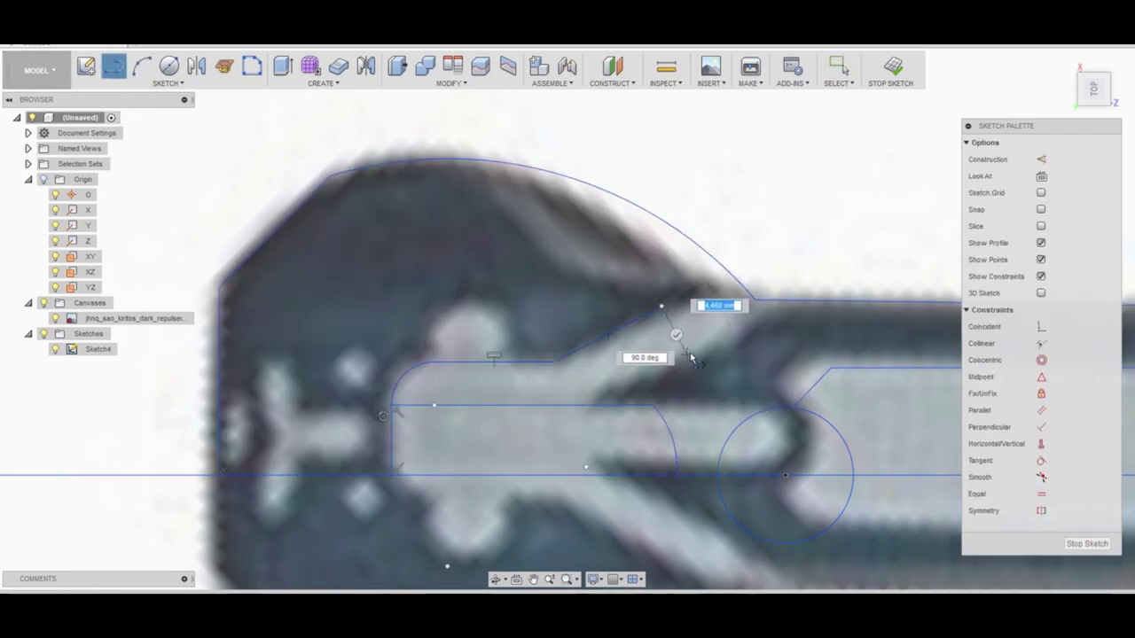
{"action": "left_click", "coordinate": [690, 362]}
{"action": "left_click", "coordinate": [599, 408]}
Add a small rectangle with a rounded top on the inlay's upper edge.
{"action": "key", "text": "a"}
{"action": "key", "text": "r"}
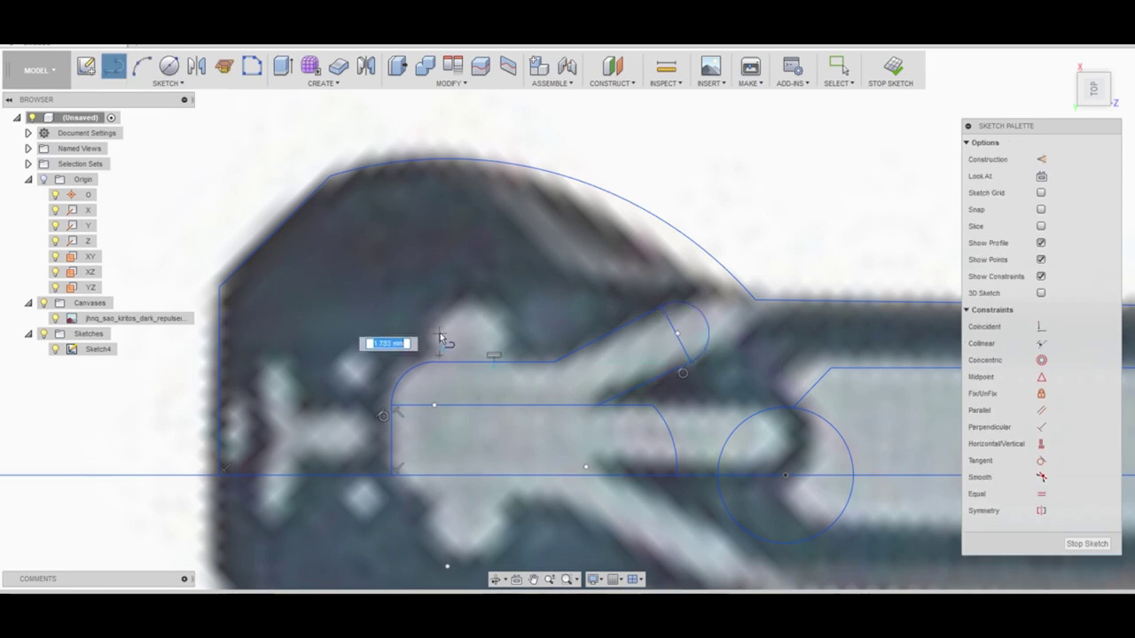
{"action": "left_click", "coordinate": [435, 333]}
{"action": "left_click", "coordinate": [501, 362]}
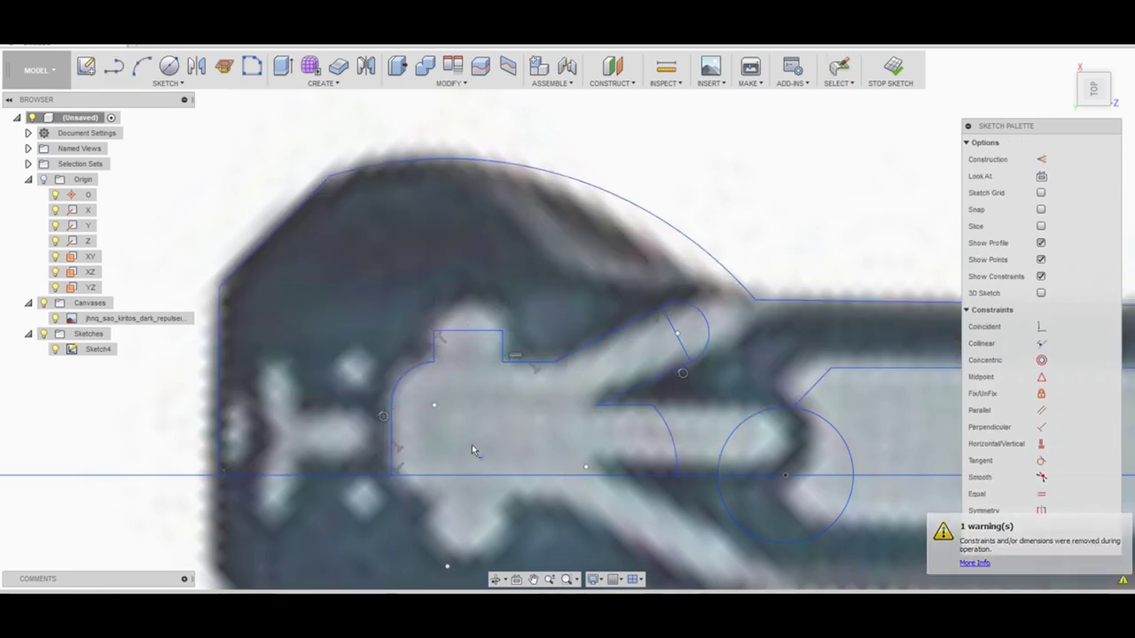
{"action": "key", "text": "a"}
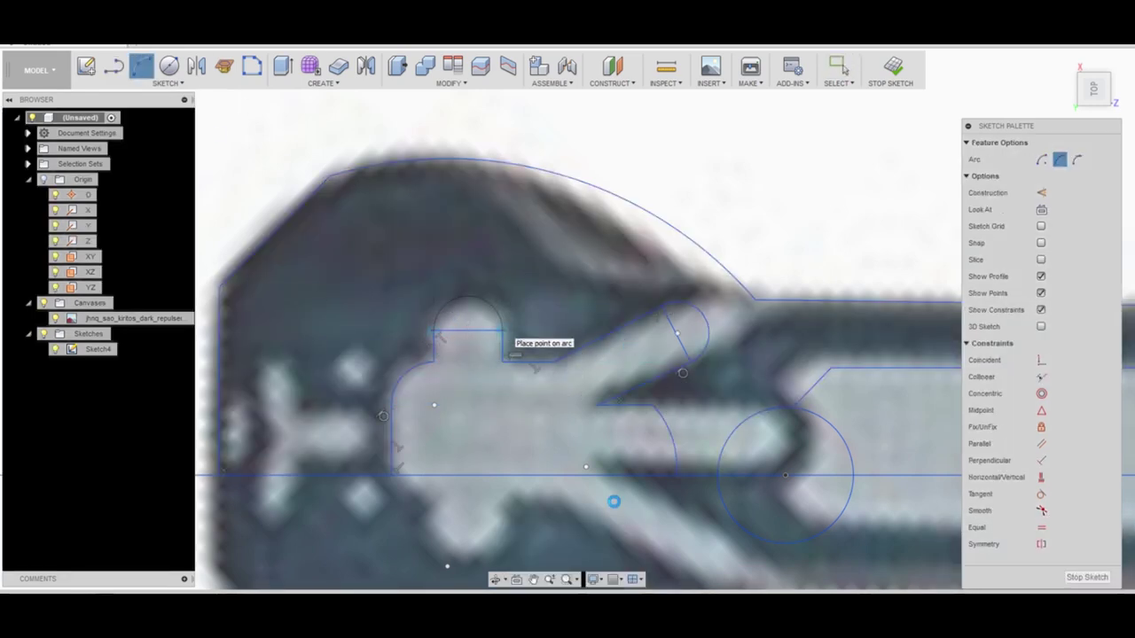
{"action": "left_click", "coordinate": [502, 337]}
Trim the small rectangle's top line and the circle's left portions.
{"action": "key", "text": "t"}
{"action": "left_click", "coordinate": [468, 332]}
{"action": "left_click", "coordinate": [665, 435]}
{"action": "left_click", "coordinate": [740, 422]}
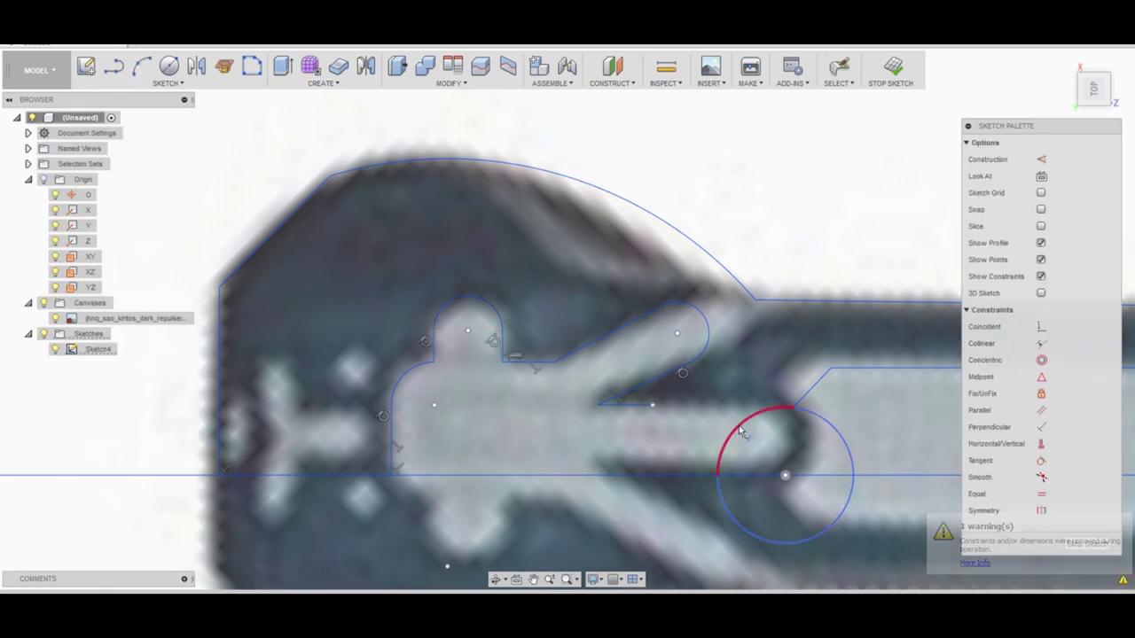
{"action": "left_click", "coordinate": [735, 521]}
Draw a line inside the inlay's lower prong toward the guard.
{"action": "key", "text": "l"}
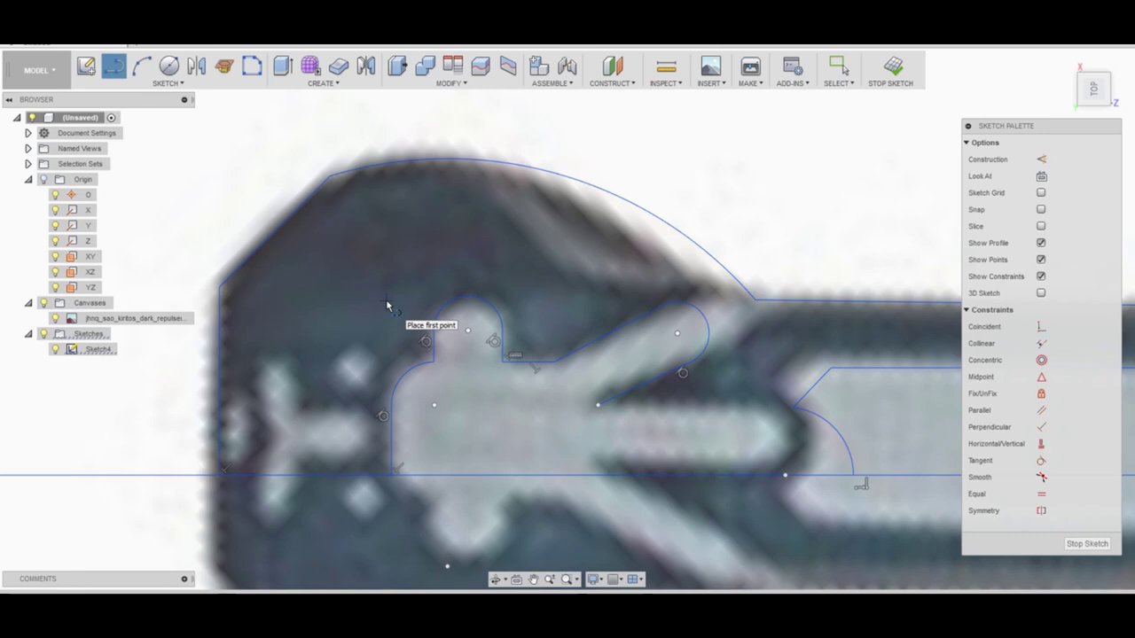
{"action": "left_click", "coordinate": [568, 419]}
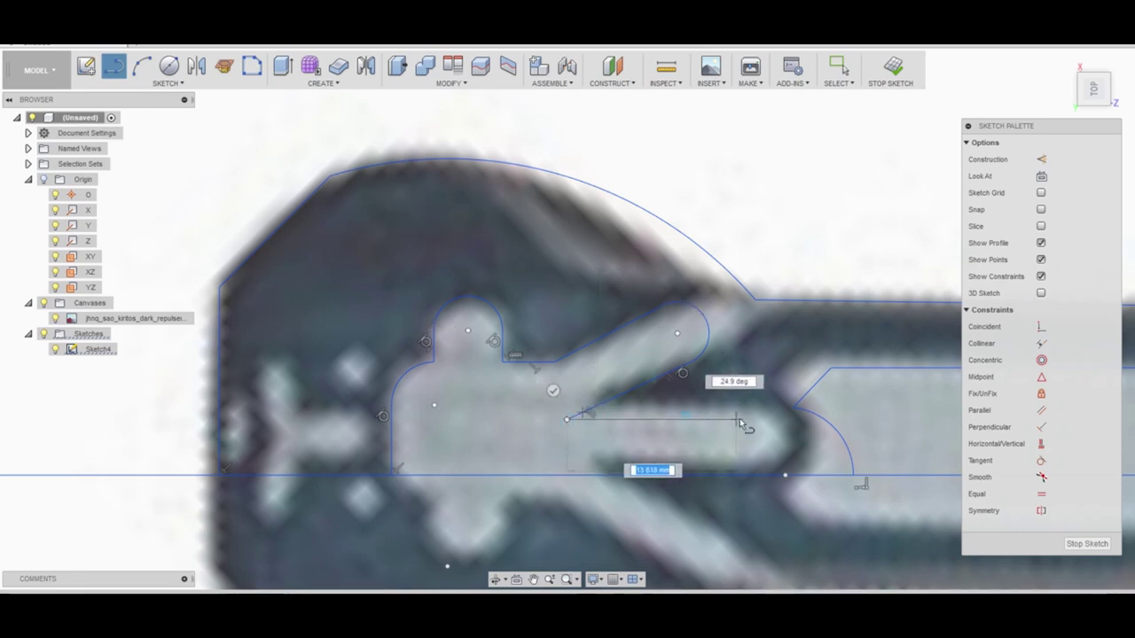
{"action": "left_click", "coordinate": [763, 420]}
{"action": "key", "text": "a"}
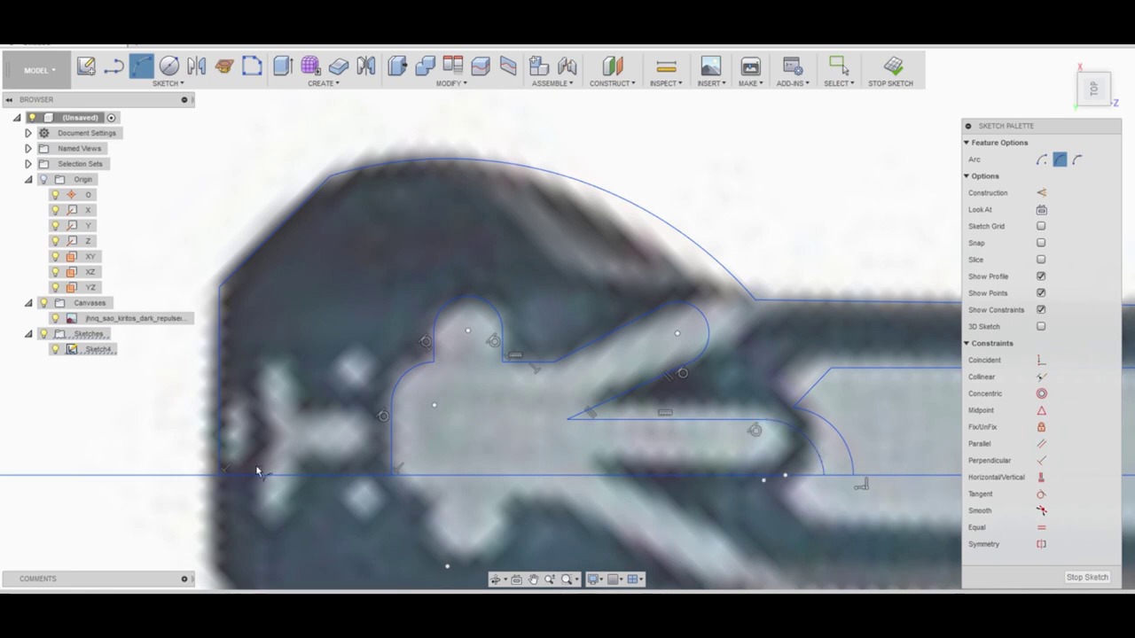
{"action": "key", "text": "l"}
{"action": "scroll", "coordinate": [266, 443], "scroll_direction": "up", "scroll_amount": 3}
{"action": "scroll", "coordinate": [292, 399], "scroll_direction": "up", "scroll_amount": 2}
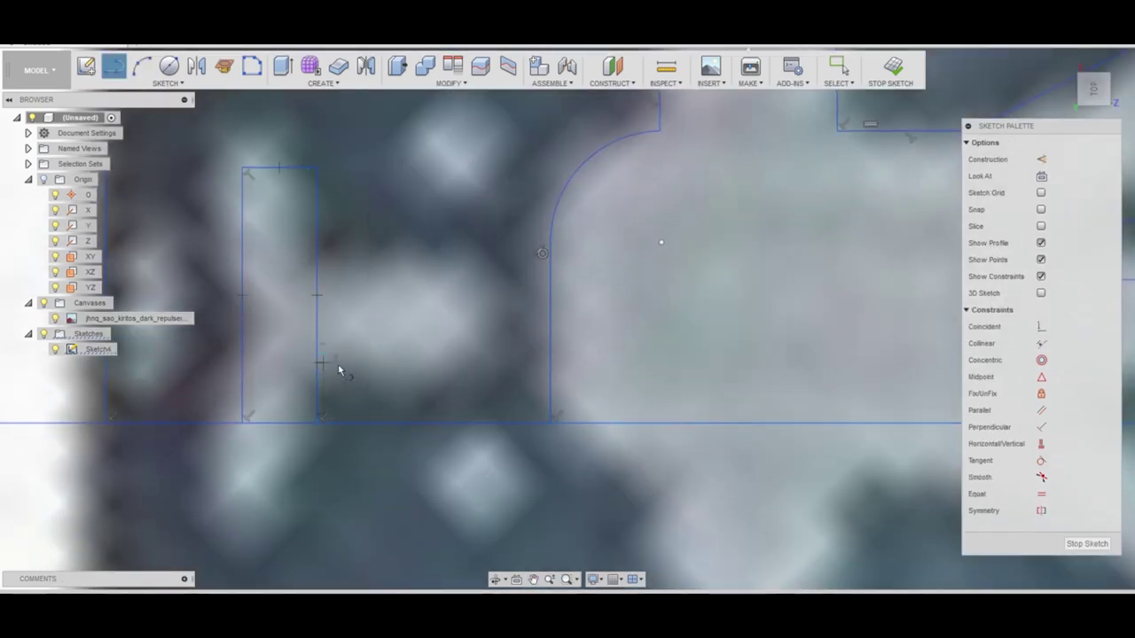
Outline the pommel's inner slots with lines and cap the left slot with an arc.
{"action": "left_click", "coordinate": [318, 313]}
{"action": "left_click", "coordinate": [452, 313]}
{"action": "left_click", "coordinate": [452, 421]}
{"action": "left_click", "coordinate": [480, 421]}
{"action": "left_click", "coordinate": [480, 337]}
{"action": "key", "text": "a"}
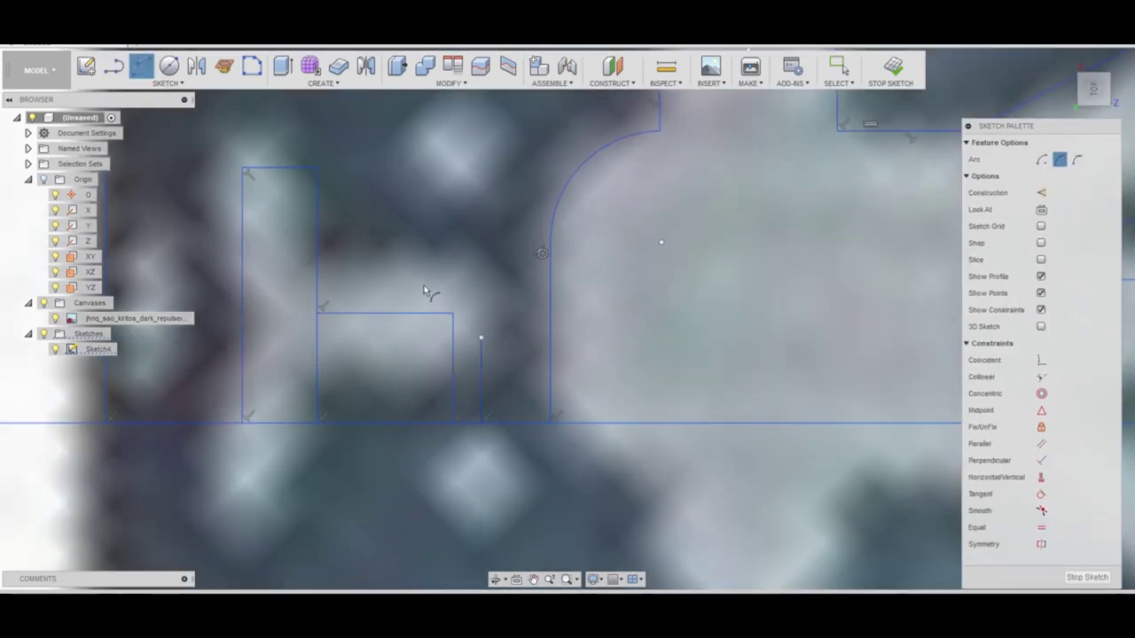
{"action": "middle_click_drag", "start_coordinate": [479, 335], "coordinate": [545, 444]}
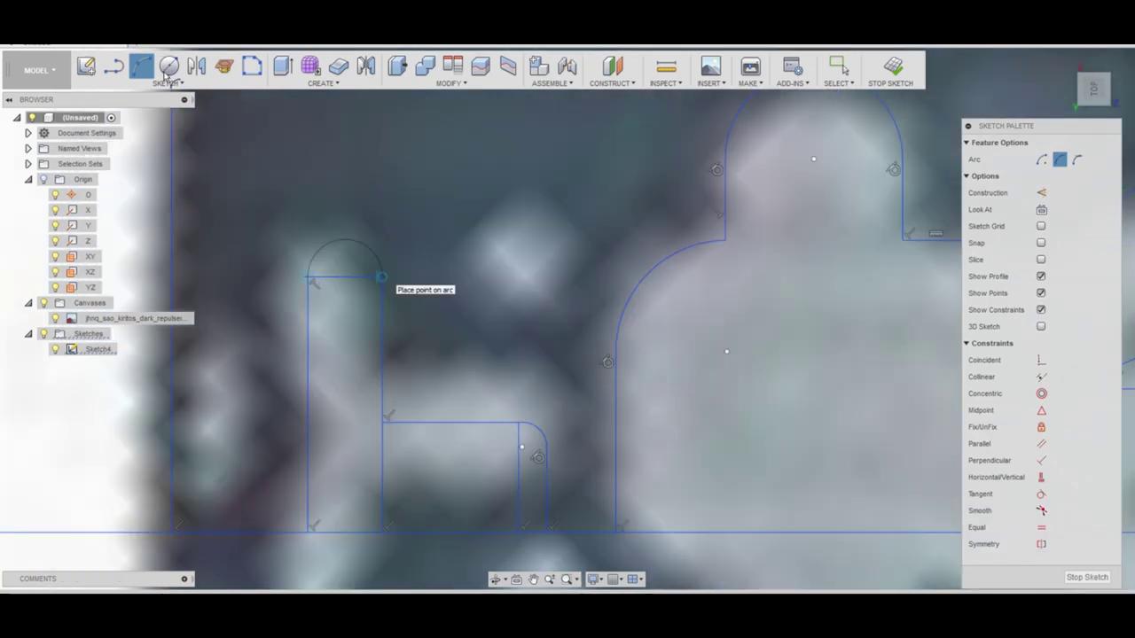
{"action": "left_click", "coordinate": [397, 276]}
{"action": "key", "text": "c"}
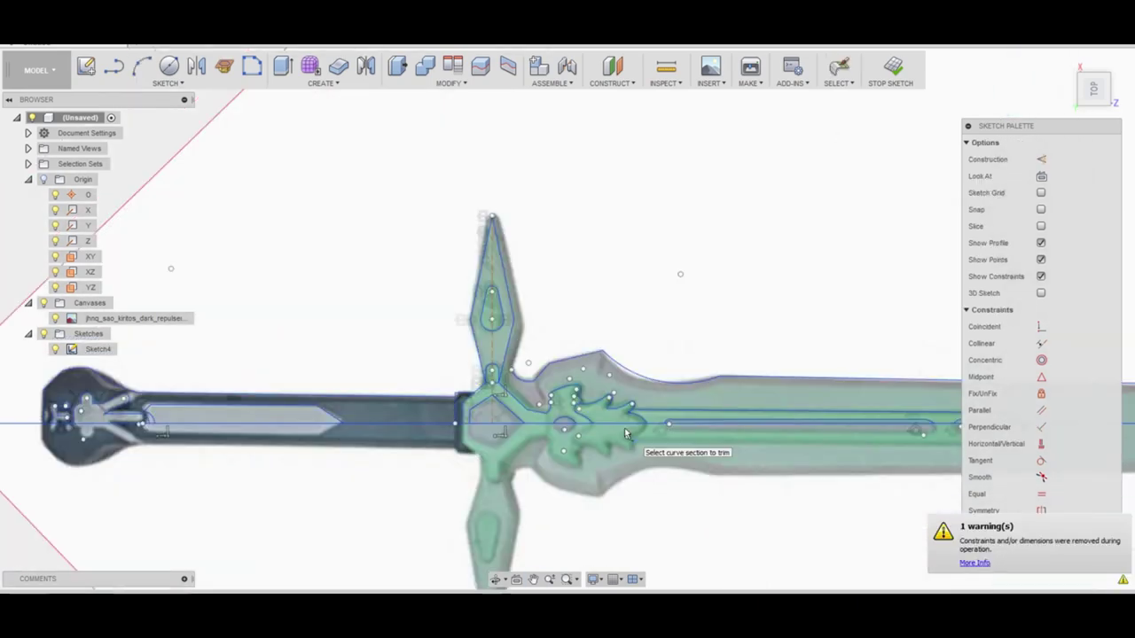
Re-edit Sketch4, rotate the view 90 degrees, and finish the sketch.
{"action": "left_click_drag", "start_coordinate": [665, 403], "coordinate": [842, 457]}
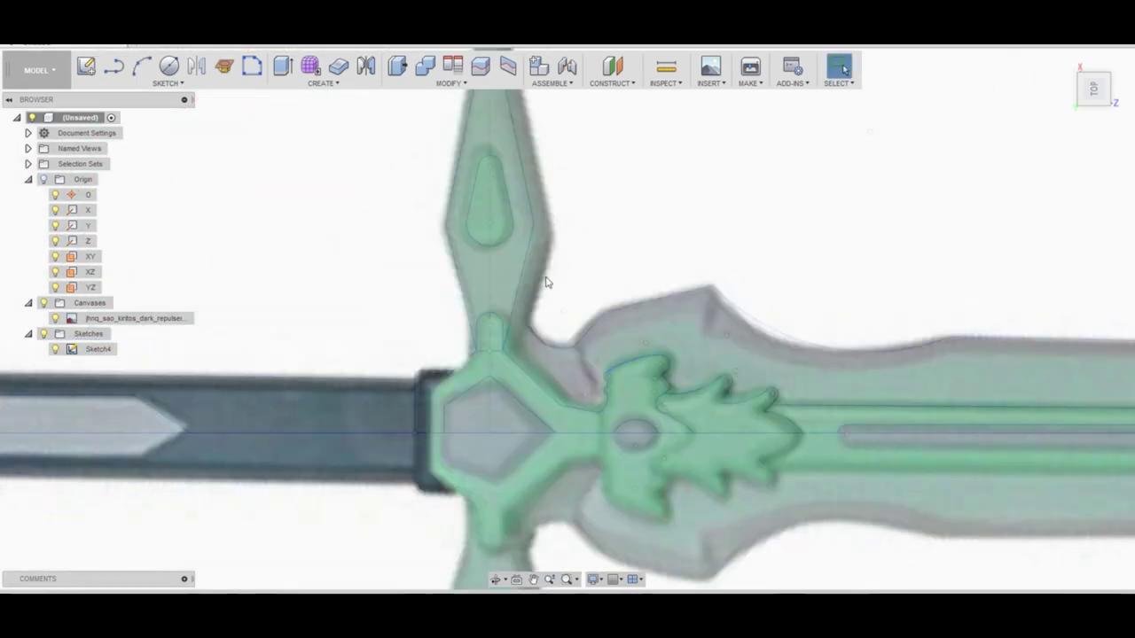
{"action": "key", "text": "Escape"}
{"action": "left_click", "coordinate": [499, 486]}
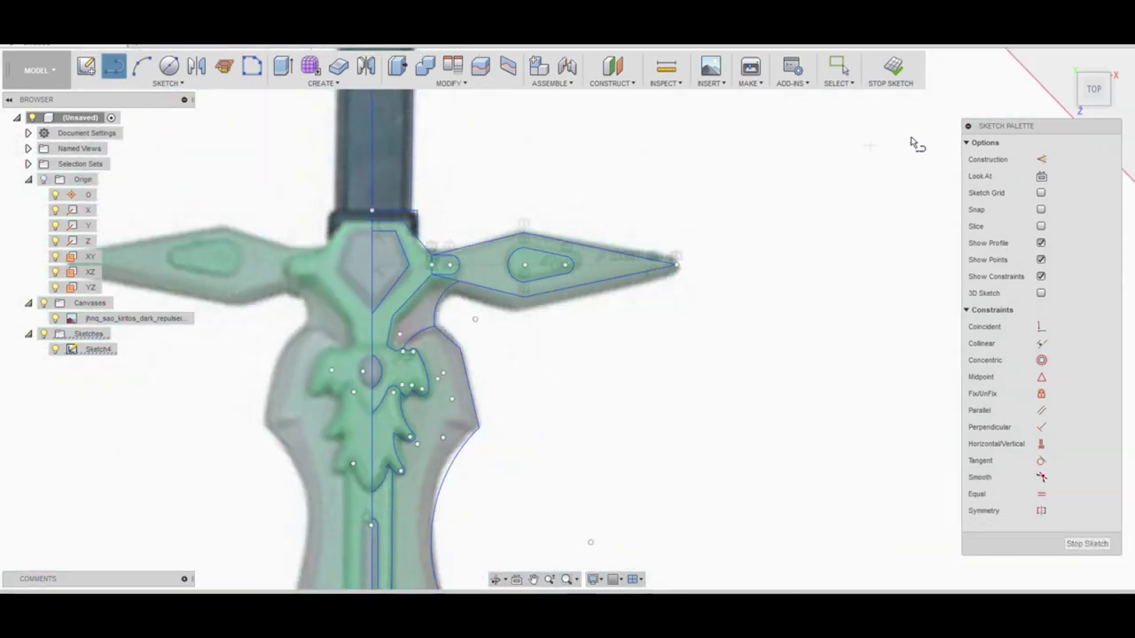
{"action": "left_click", "coordinate": [1106, 57]}
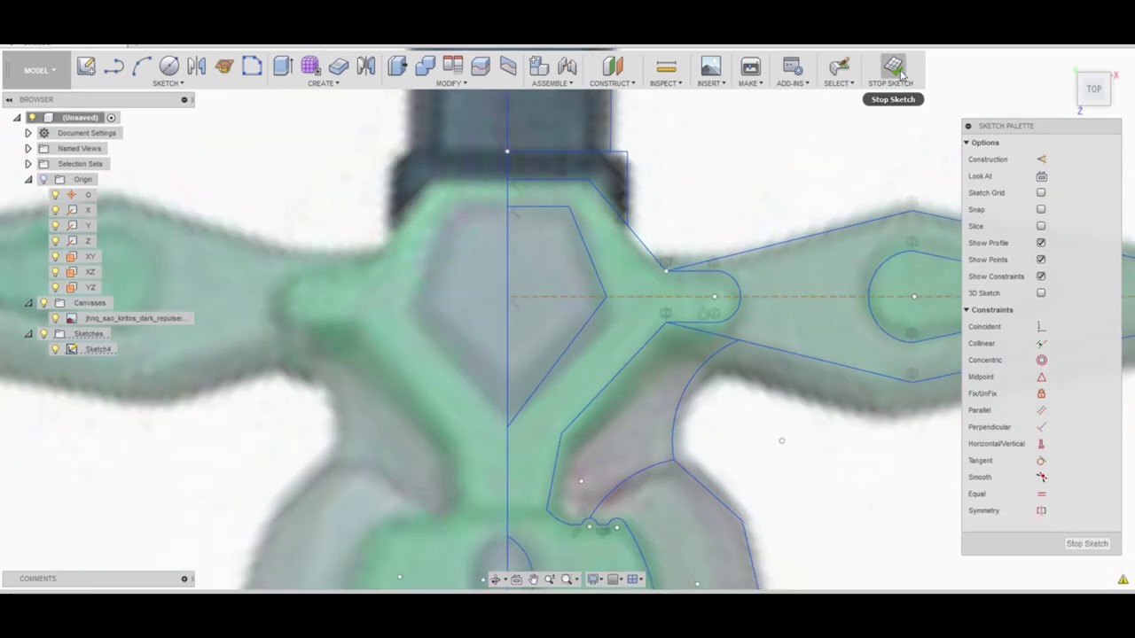
{"action": "left_click", "coordinate": [894, 67]}
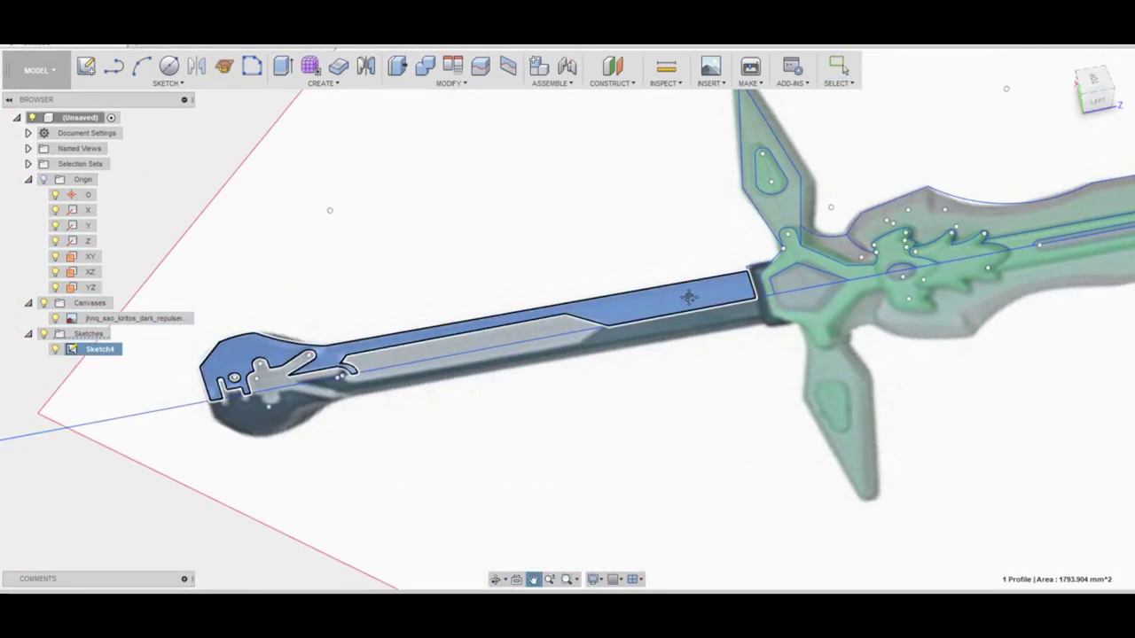
Extrude the handle profile using a preset distance.
{"action": "left_click", "coordinate": [467, 363]}
{"action": "key", "text": "e"}
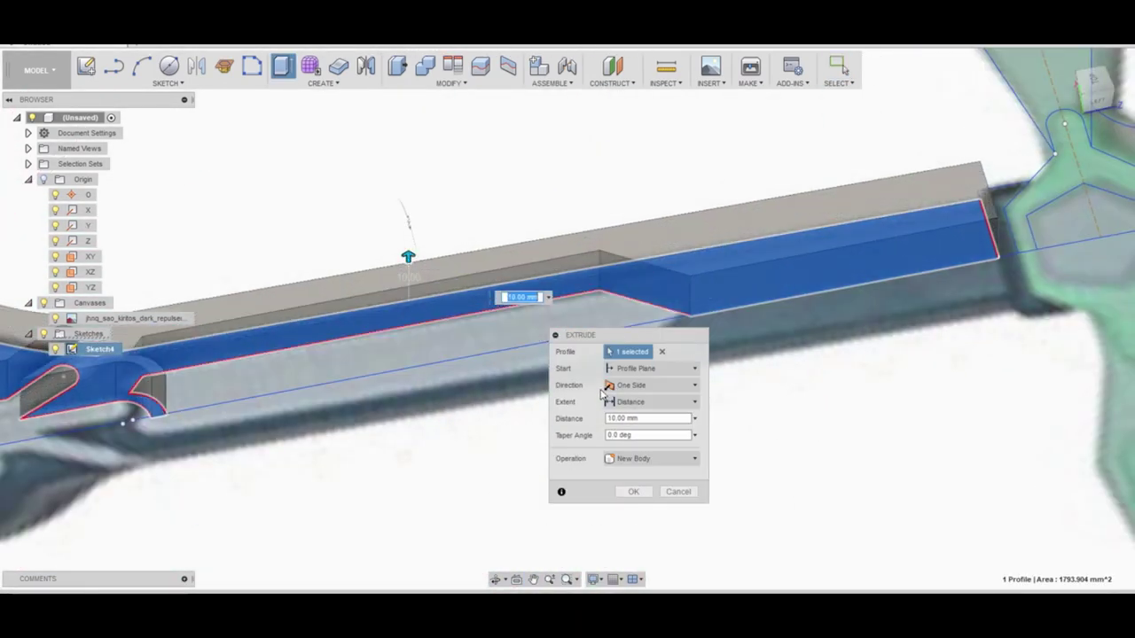
{"action": "left_click", "coordinate": [695, 419]}
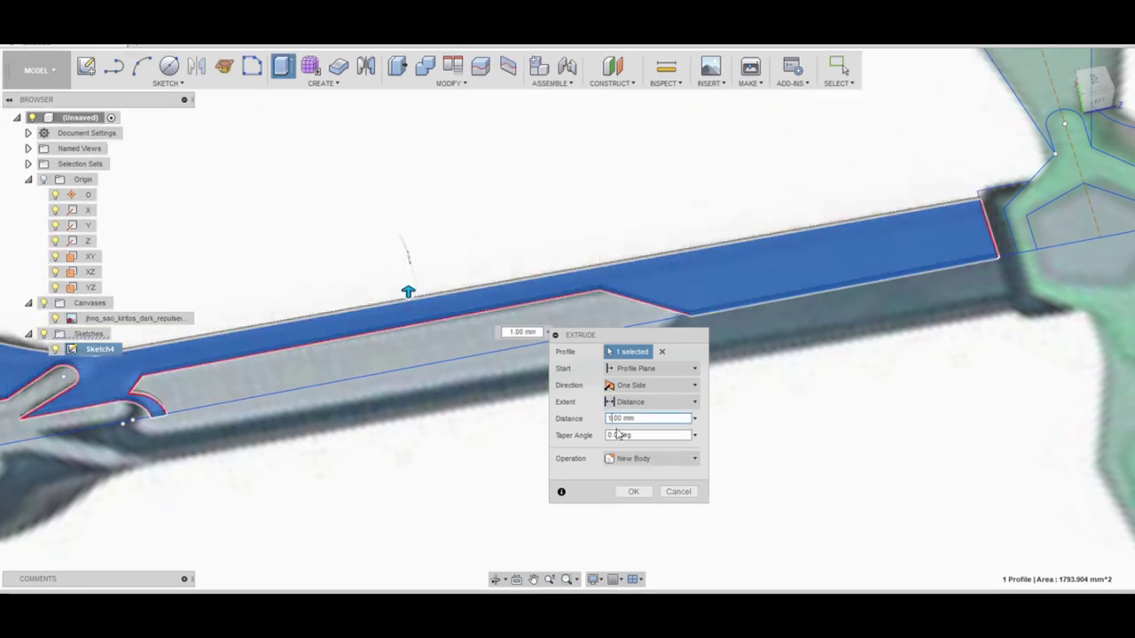
{"action": "type", "text": "20"}
{"action": "left_click", "coordinate": [635, 492]}
Extrude the guard profile about 27 mm with Join, then the small triangle profile.
{"action": "right_click", "coordinate": [722, 367]}
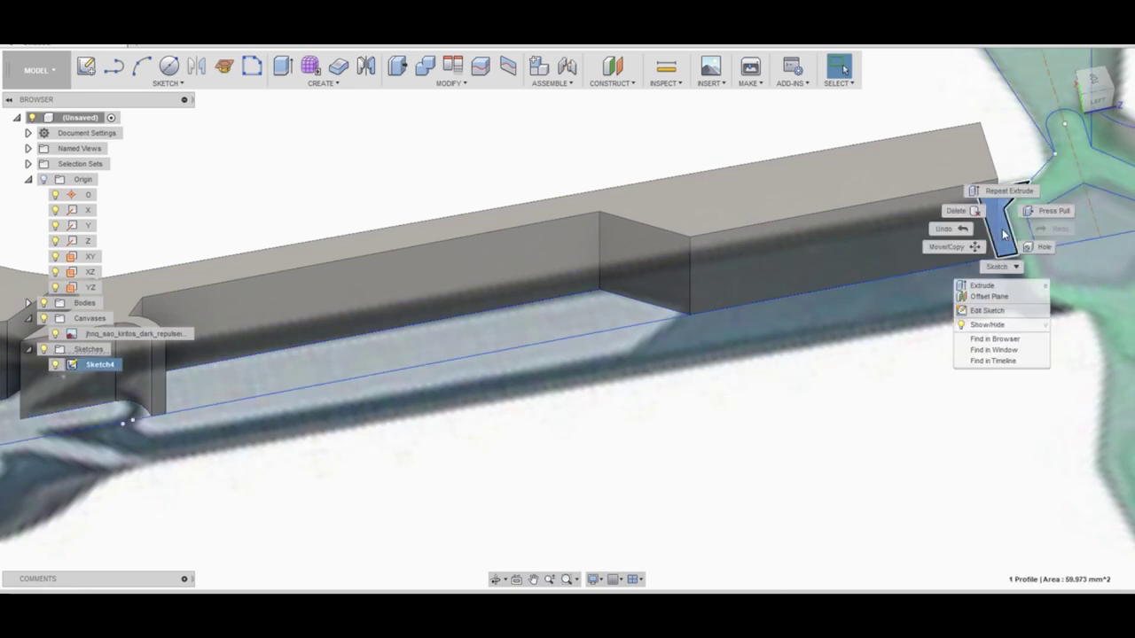
{"action": "left_click", "coordinate": [1009, 191]}
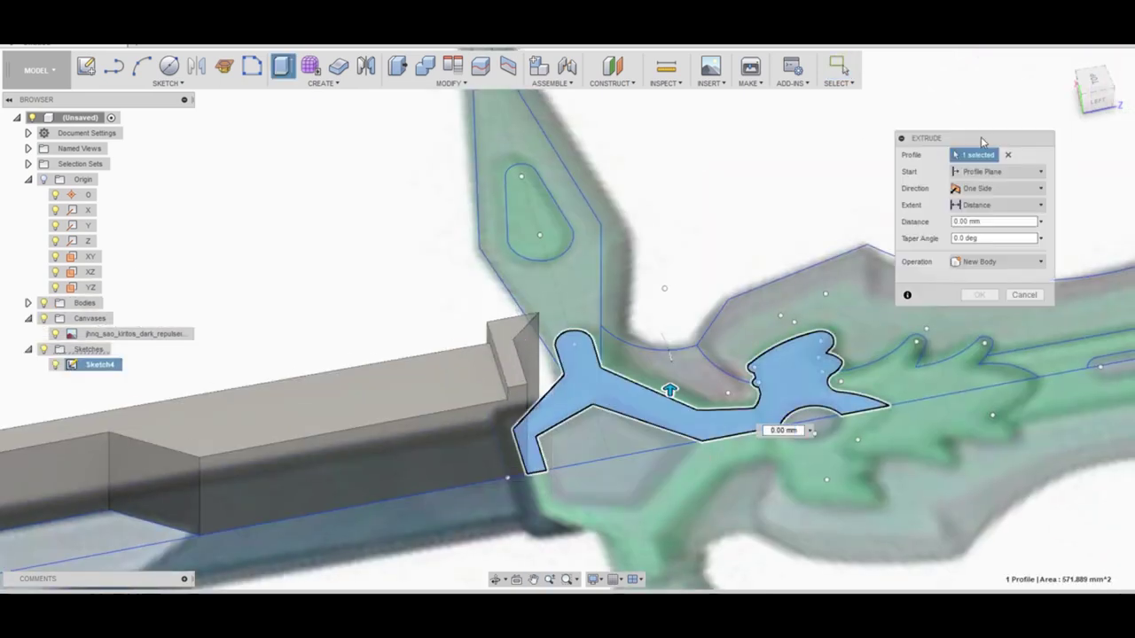
{"action": "left_click_drag", "start_coordinate": [671, 390], "coordinate": [672, 284]}
{"action": "left_click", "coordinate": [922, 372]}
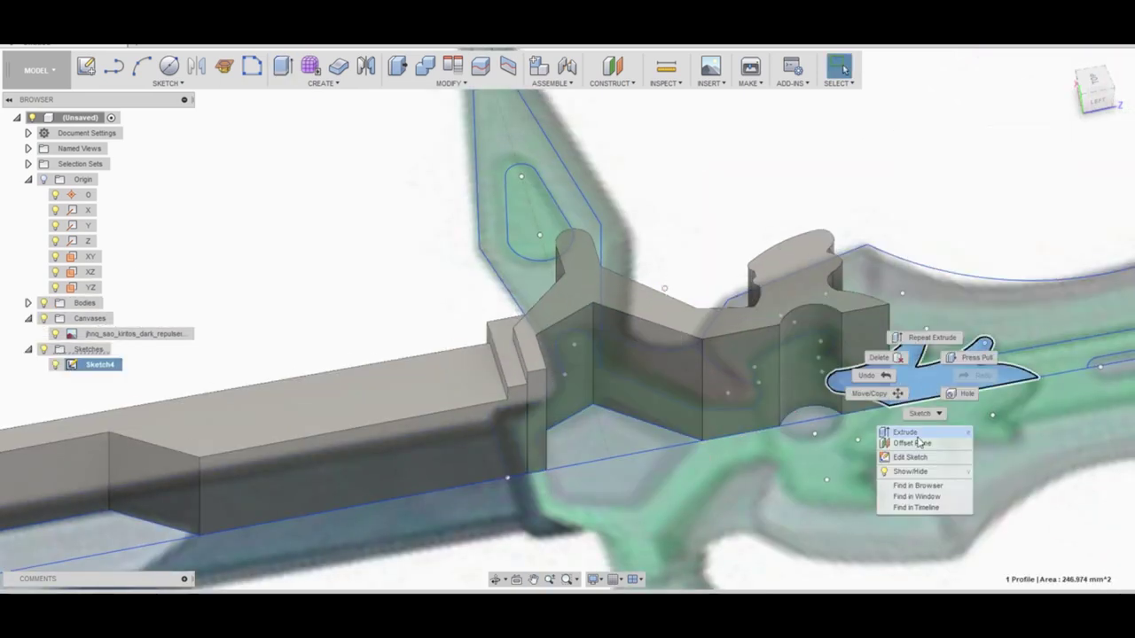
{"action": "left_click", "coordinate": [964, 295]}
{"action": "right_click", "coordinate": [587, 425]}
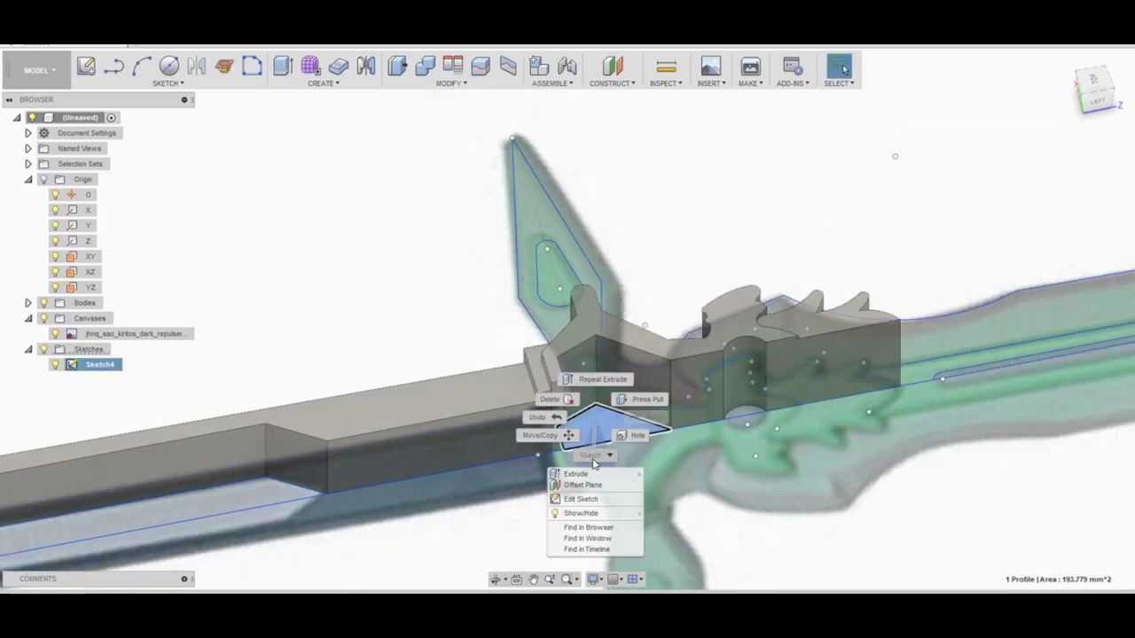
{"action": "left_click", "coordinate": [600, 377]}
{"action": "key", "text": "Return"}
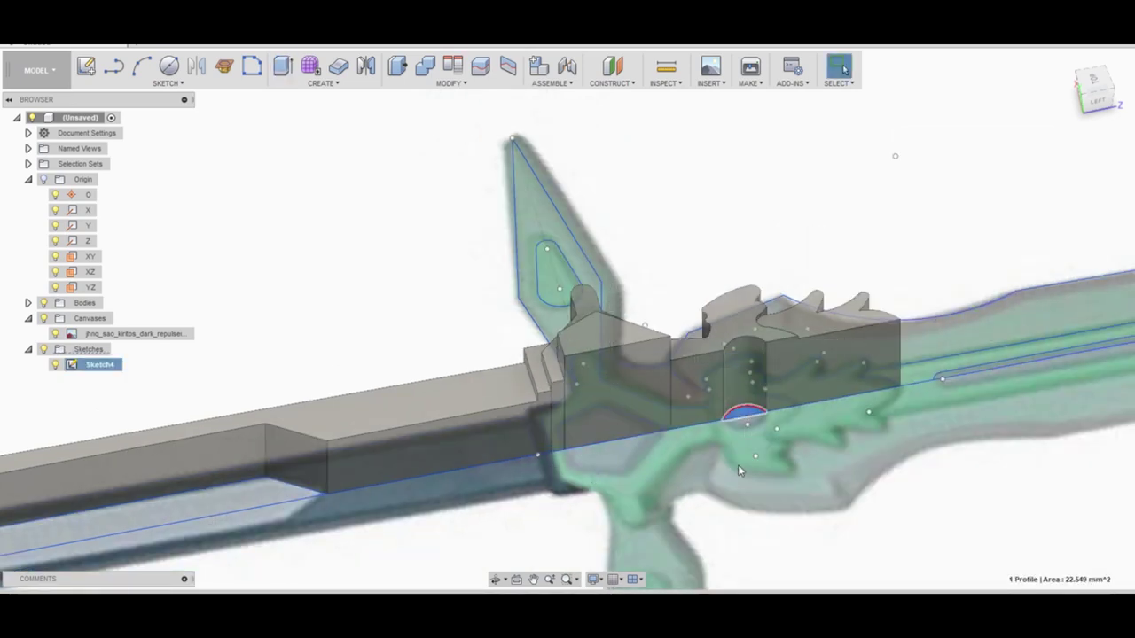
Extrude the next profile, then push a new profile down 4 mm as a cut.
{"action": "key", "text": "e"}
{"action": "left_click", "coordinate": [991, 317]}
{"action": "key", "text": "Return"}
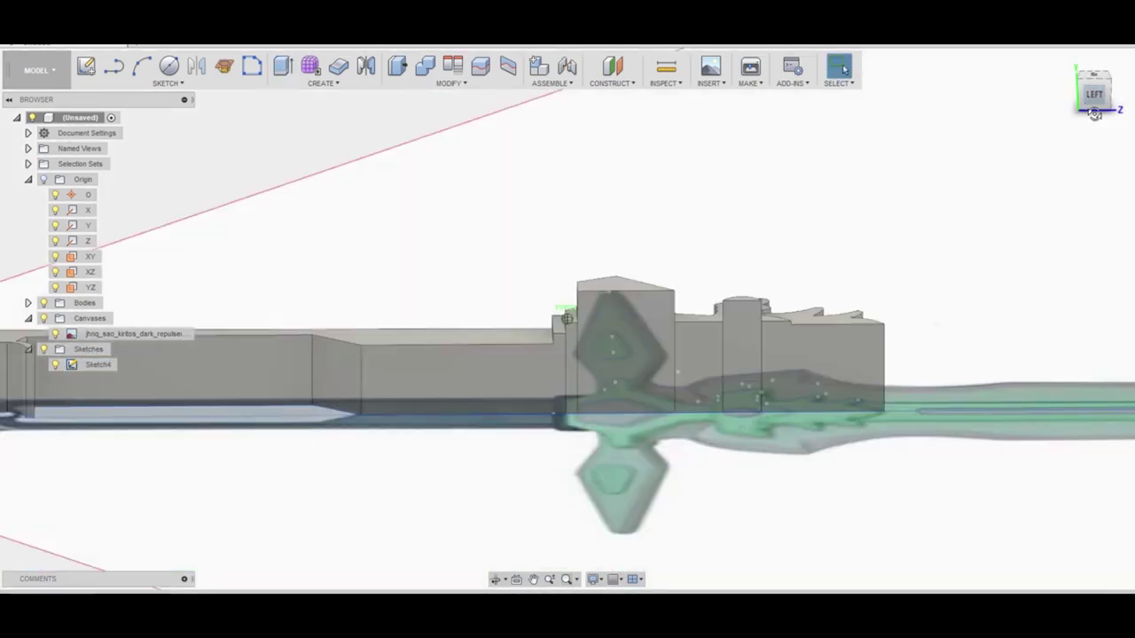
{"action": "key", "text": "e"}
{"action": "left_click_drag", "start_coordinate": [606, 279], "coordinate": [602, 228]}
Apply the 4 mm cut and extrude the guard's arc profiles as joins.
{"action": "key", "text": "Return"}
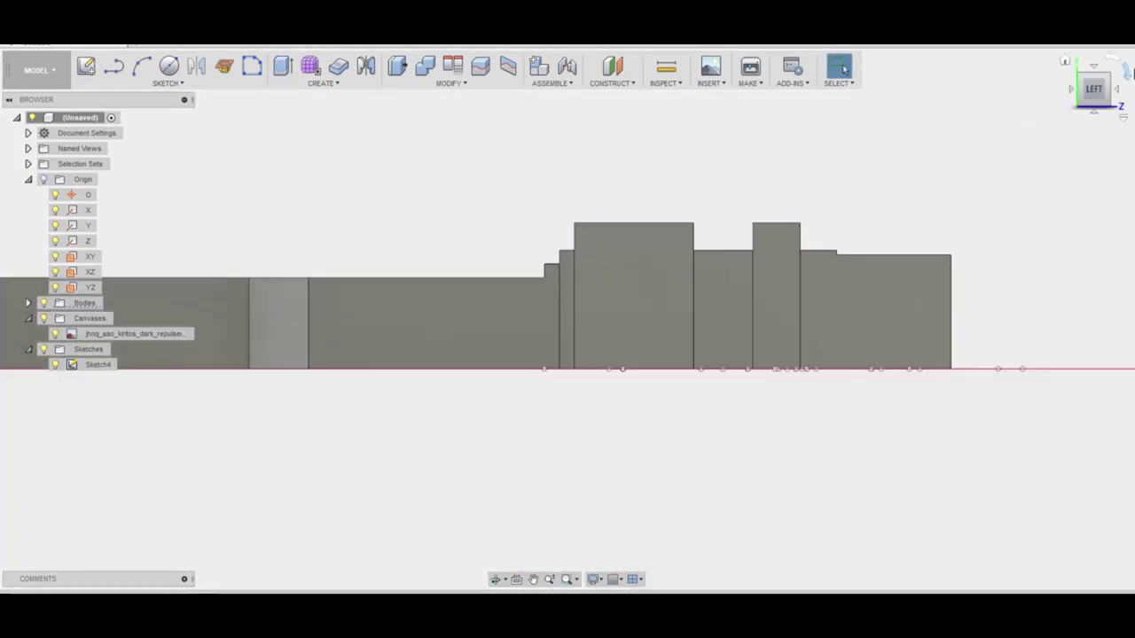
{"action": "middle_click_drag", "start_coordinate": [602, 228], "coordinate": [621, 337], "text": "shift"}
{"action": "right_click", "coordinate": [637, 358]}
{"action": "left_click", "coordinate": [621, 415]}
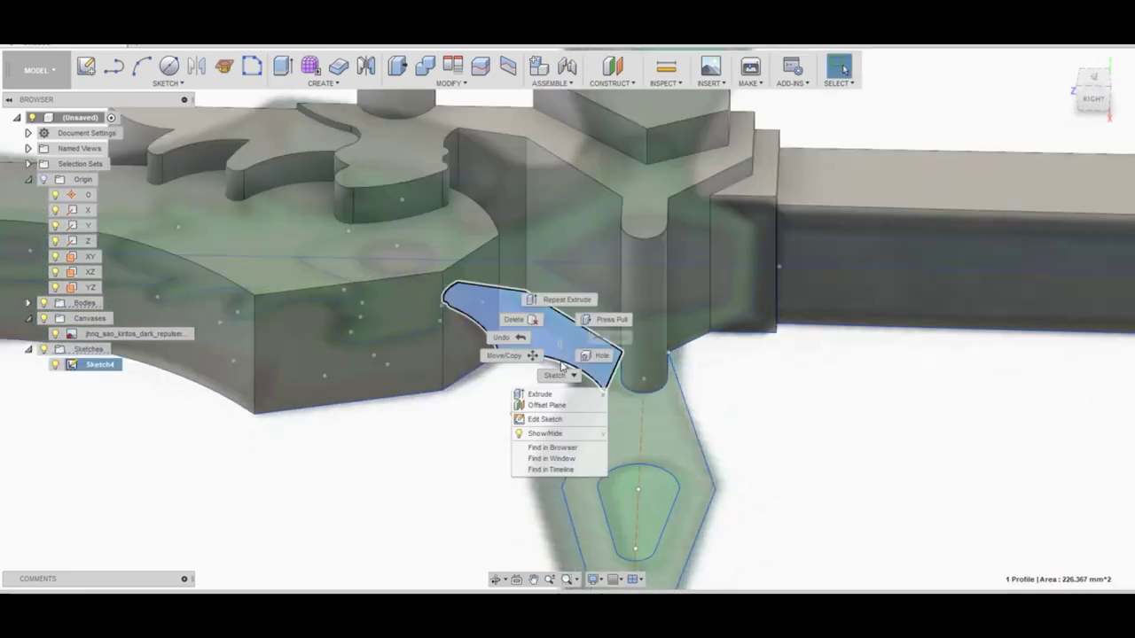
{"action": "left_click", "coordinate": [549, 297]}
Extrude the lower hexagon profile 22 mm onto the sword.
{"action": "right_click", "coordinate": [610, 417]}
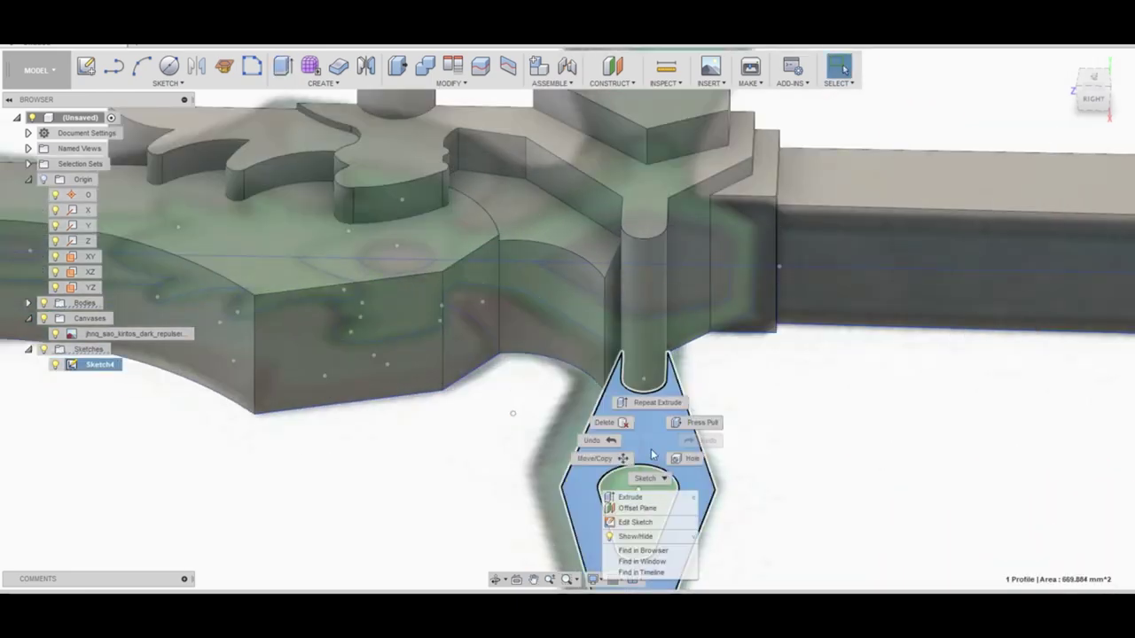
{"action": "left_click", "coordinate": [610, 416]}
{"action": "left_click", "coordinate": [979, 293]}
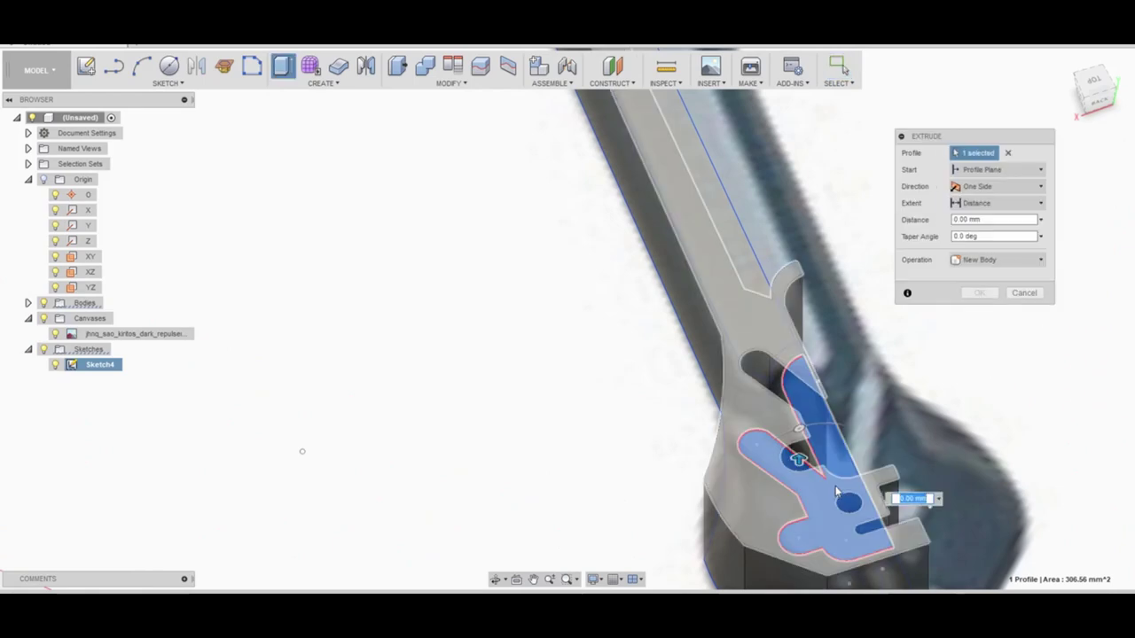
{"action": "left_click_drag", "start_coordinate": [798, 459], "coordinate": [800, 370]}
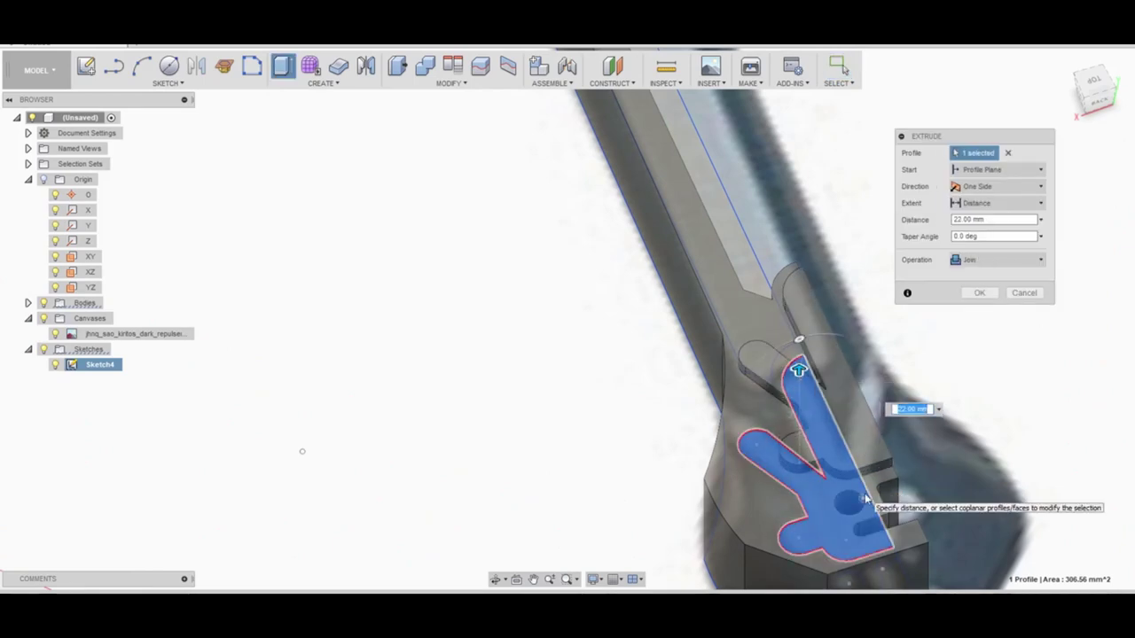
{"action": "key", "text": "Return"}
Extrude the L-shaped profile 22 mm as a join.
{"action": "key", "text": "e"}
{"action": "left_click", "coordinate": [633, 512]}
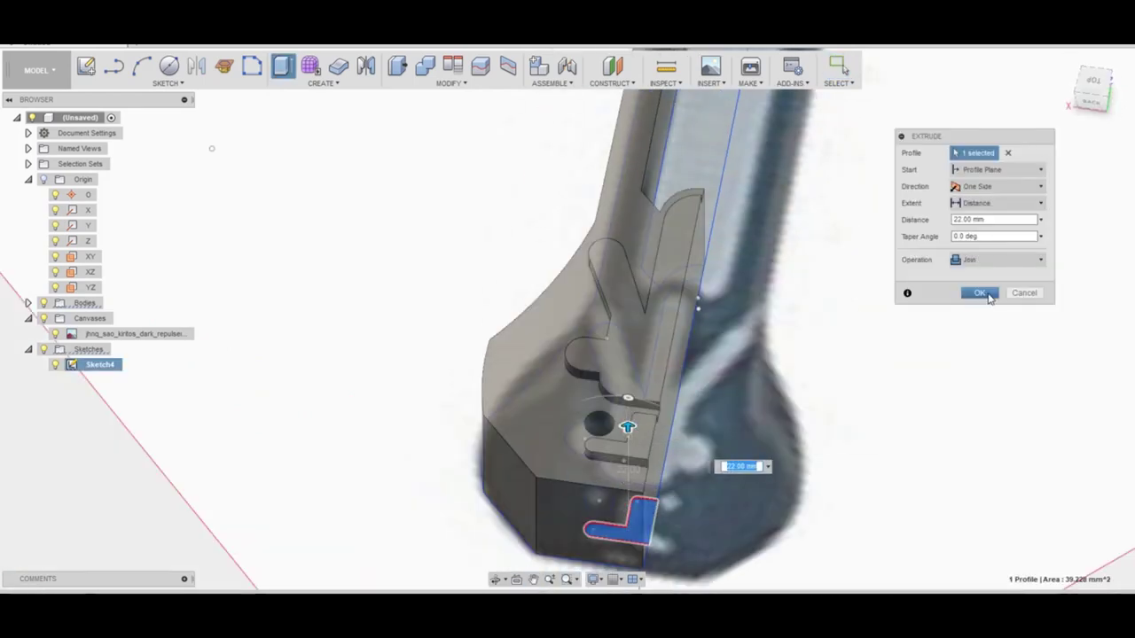
{"action": "left_click", "coordinate": [989, 298]}
{"action": "key", "text": "e"}
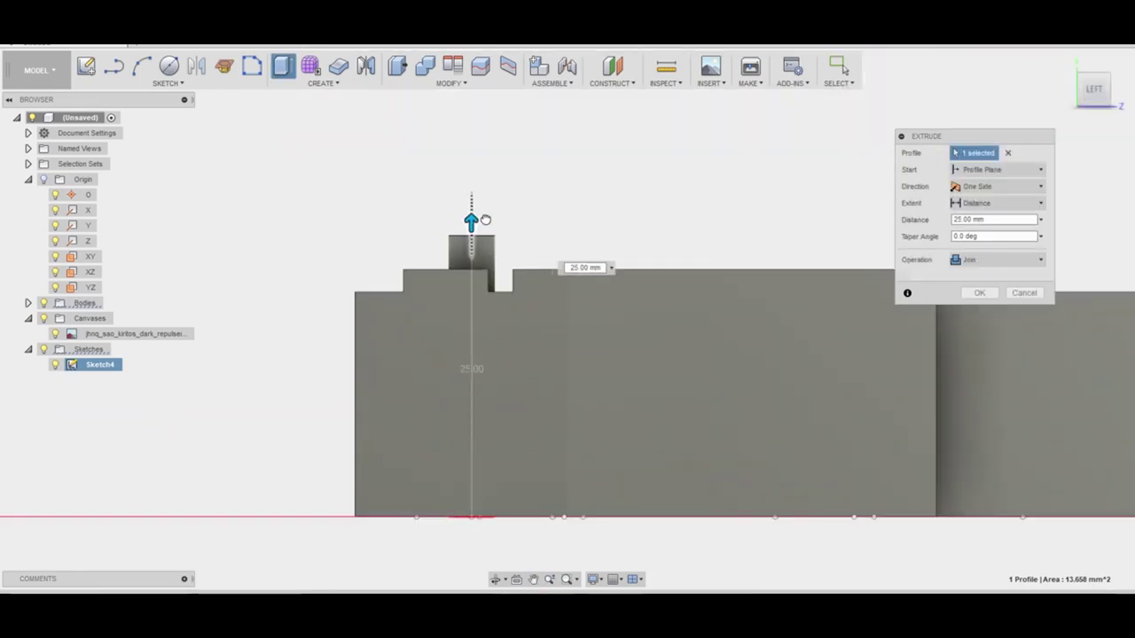
{"action": "key", "text": "Escape"}
Extrude the blade profile about 22 mm and select the guard's slot profile.
{"action": "mouse_move", "coordinate": [930, 278]}
{"action": "middle_mouse_down", "text": "shift"}
{"action": "mouse_move", "coordinate": [751, 106]}
{"action": "mouse_move", "coordinate": [567, 316]}
{"action": "middle_mouse_up", "text": "shift"}
{"action": "key", "text": "e"}
{"action": "left_click", "coordinate": [466, 306]}
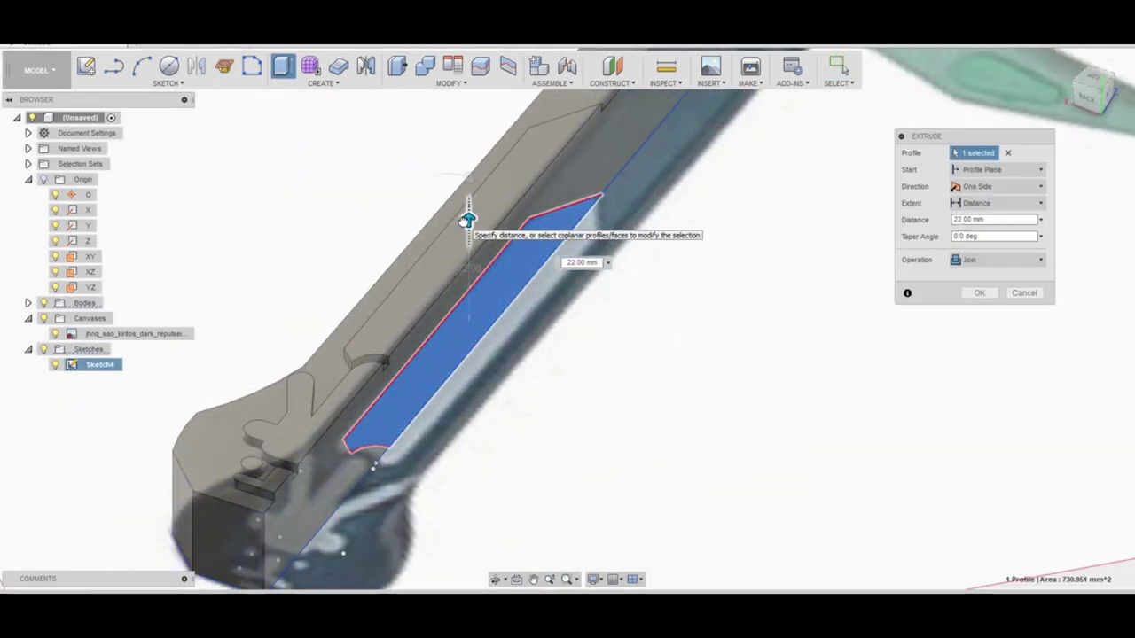
{"action": "middle_click_drag", "start_coordinate": [995, 272], "coordinate": [670, 311], "text": "shift"}
{"action": "left_click", "coordinate": [669, 311]}
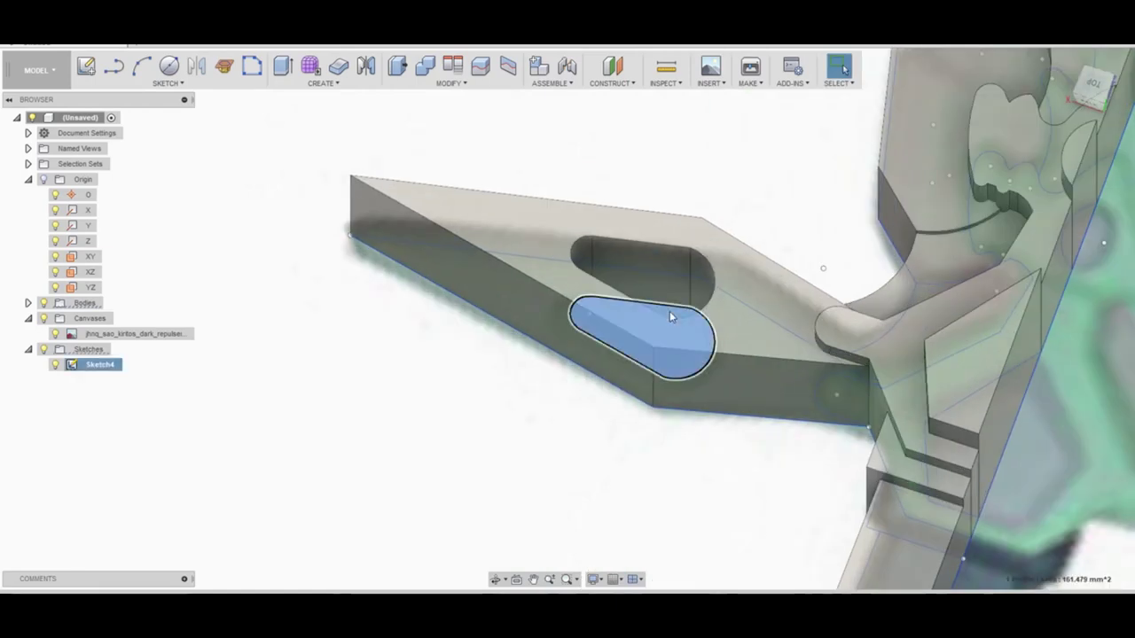
{"action": "left_click_drag", "start_coordinate": [656, 310], "coordinate": [641, 257]}
{"action": "middle_click_drag", "start_coordinate": [976, 327], "coordinate": [859, 309], "text": "shift"}
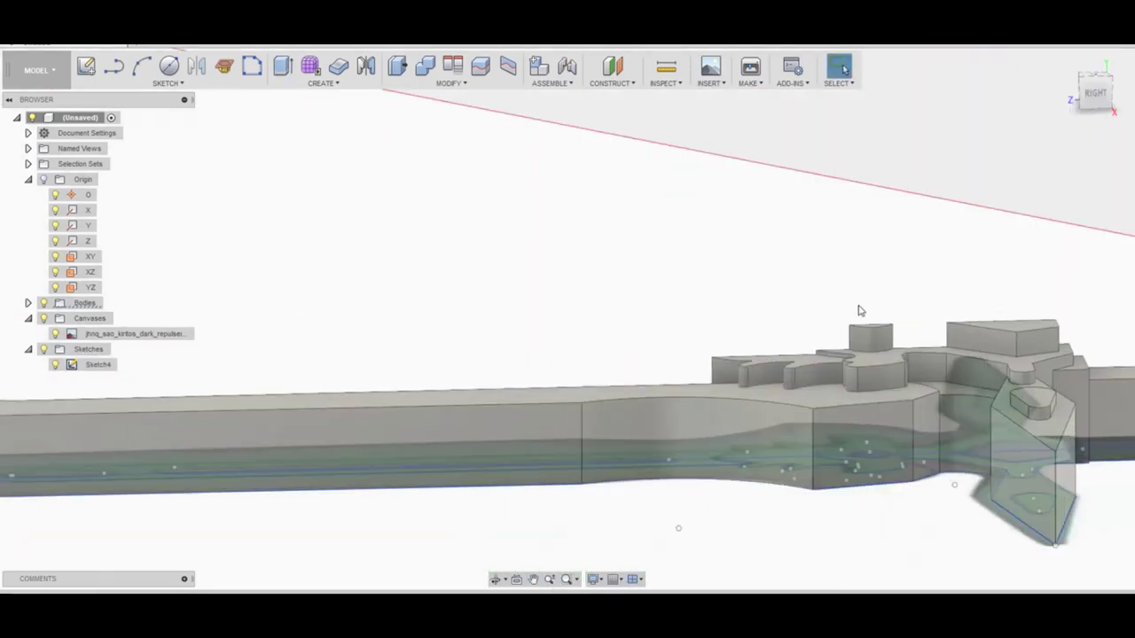
Cut a shallow recess into the guard detail, then reopen the cut feature to adjust depth.
{"action": "left_click", "coordinate": [869, 351]}
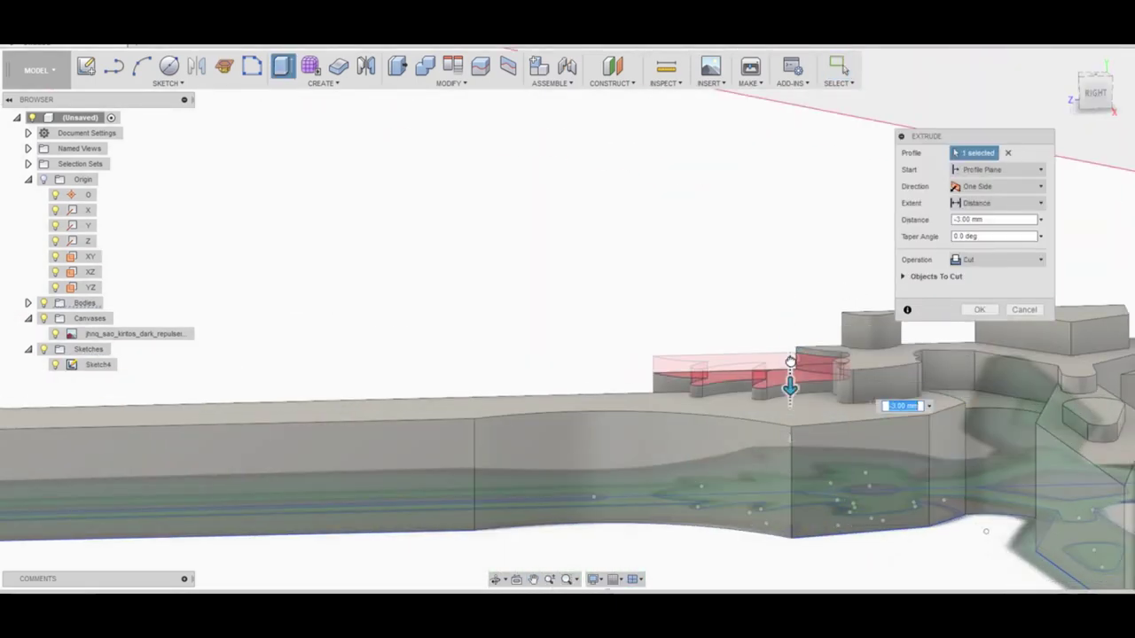
{"action": "key", "text": "Return"}
{"action": "middle_click_drag", "start_coordinate": [881, 373], "coordinate": [752, 479], "text": "shift"}
{"action": "right_click", "coordinate": [752, 479]}
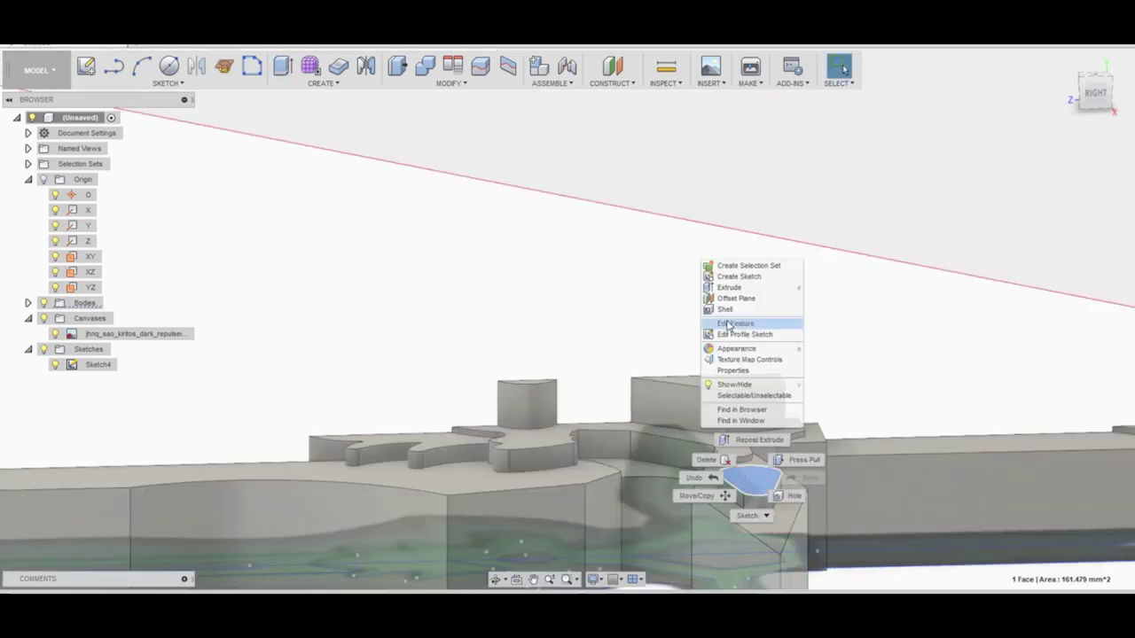
{"action": "left_click", "coordinate": [729, 324]}
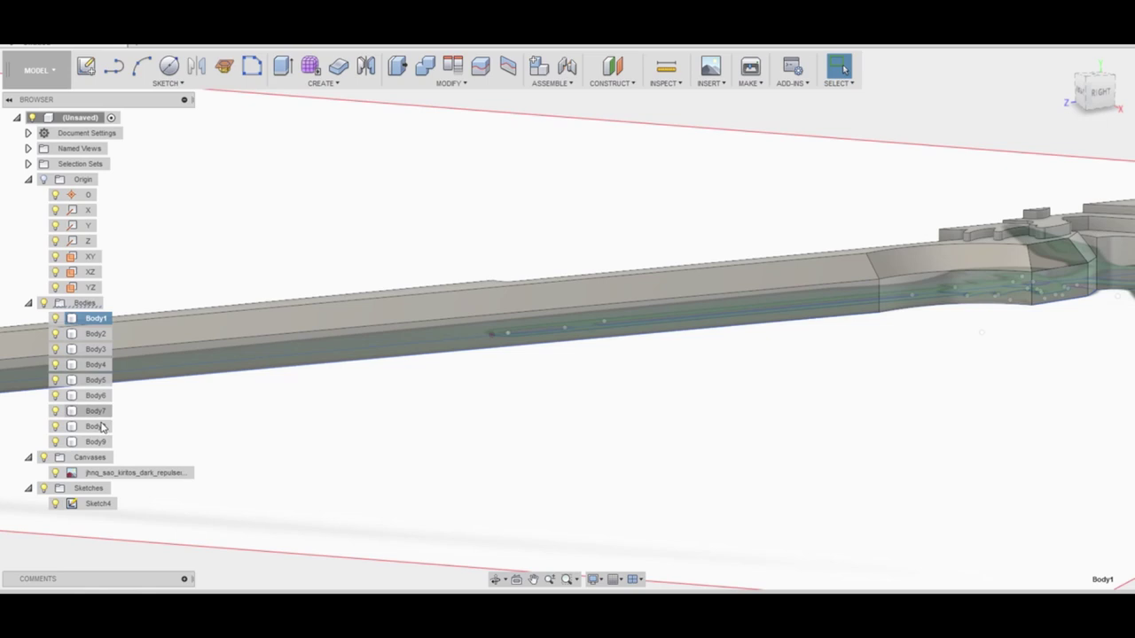
Move Body1–Body9 by -11.50 mm along X.
{"action": "left_click", "coordinate": [96, 442], "text": "shift"}
{"action": "key", "text": "m"}
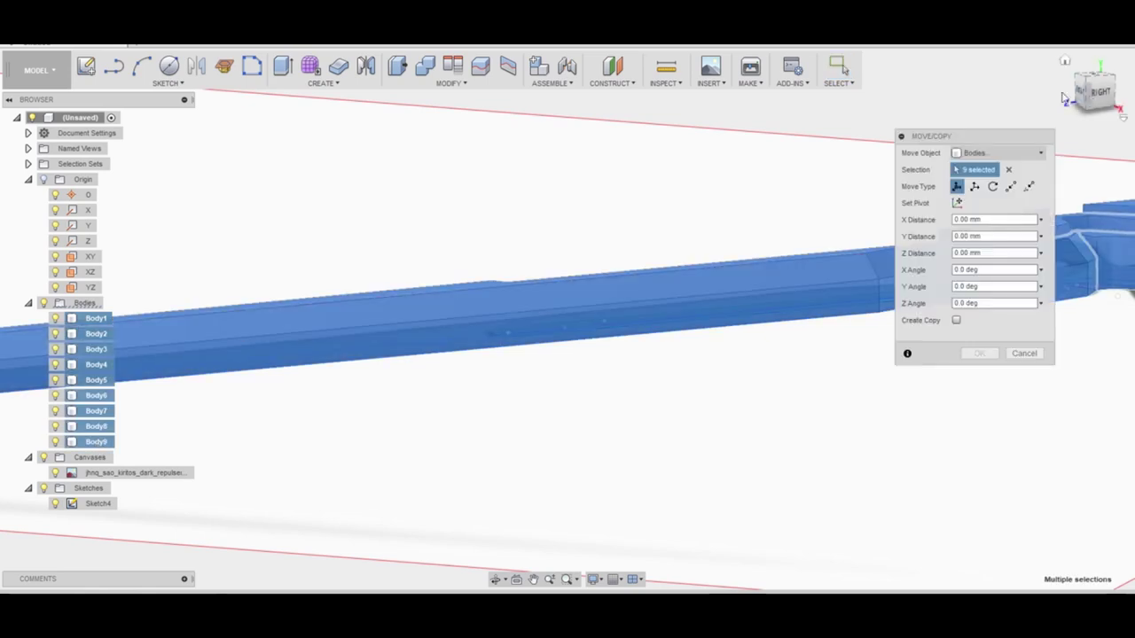
{"action": "scroll", "coordinate": [585, 303], "scroll_direction": "up", "scroll_amount": 3}
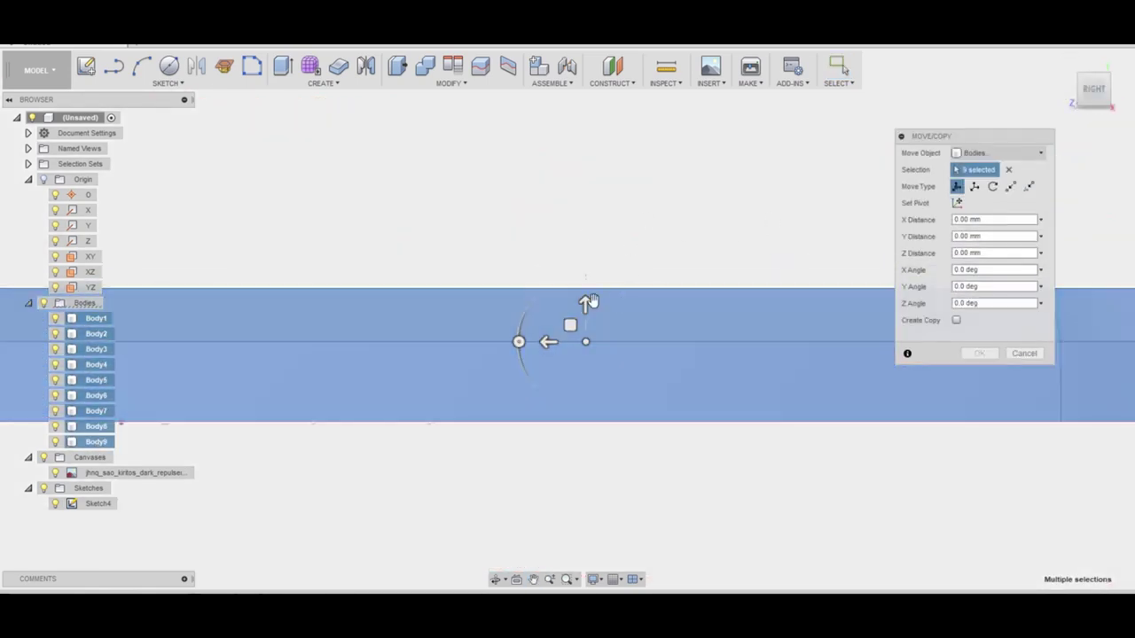
{"action": "left_click_drag", "start_coordinate": [588, 340], "coordinate": [585, 379]}
{"action": "scroll", "coordinate": [570, 329], "scroll_direction": "up", "scroll_amount": 5}
{"action": "key", "text": "Return"}
{"action": "scroll", "coordinate": [655, 357], "scroll_direction": "down", "scroll_amount": 8}
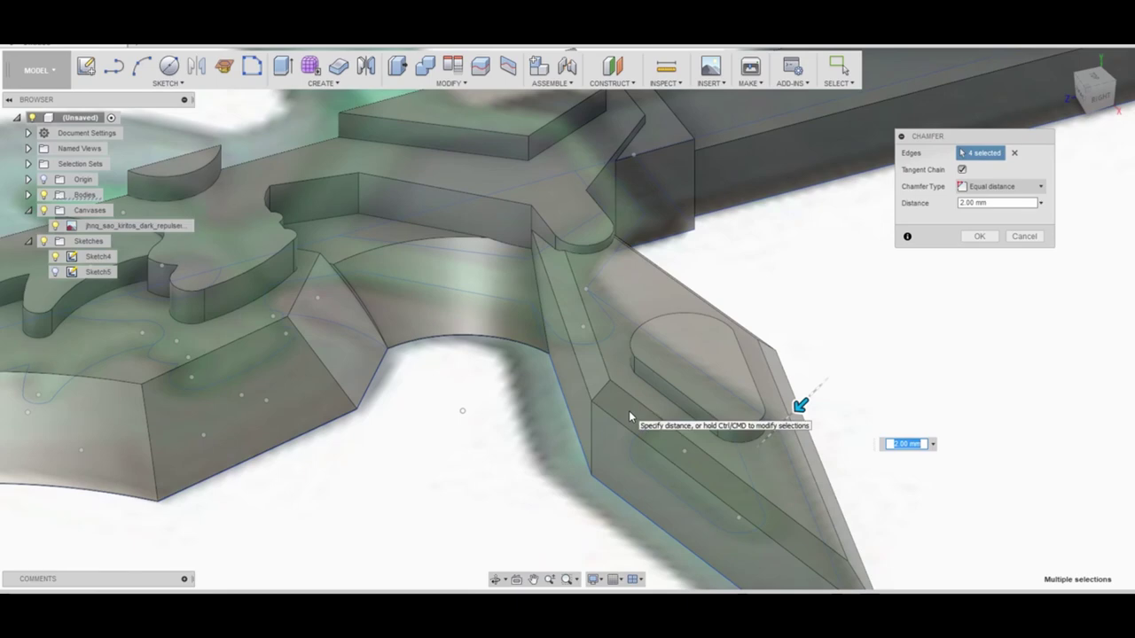
Chamfer the picked guard-tip edge and start a fillet on the rib edge.
{"action": "left_click", "coordinate": [603, 231]}
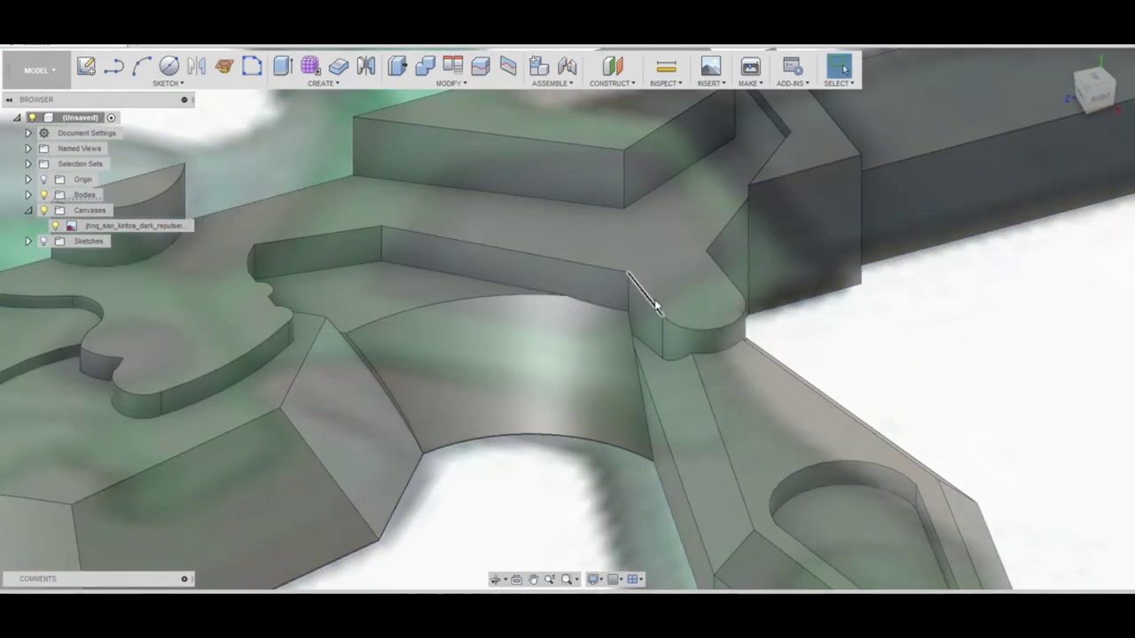
{"action": "left_click", "coordinate": [703, 347]}
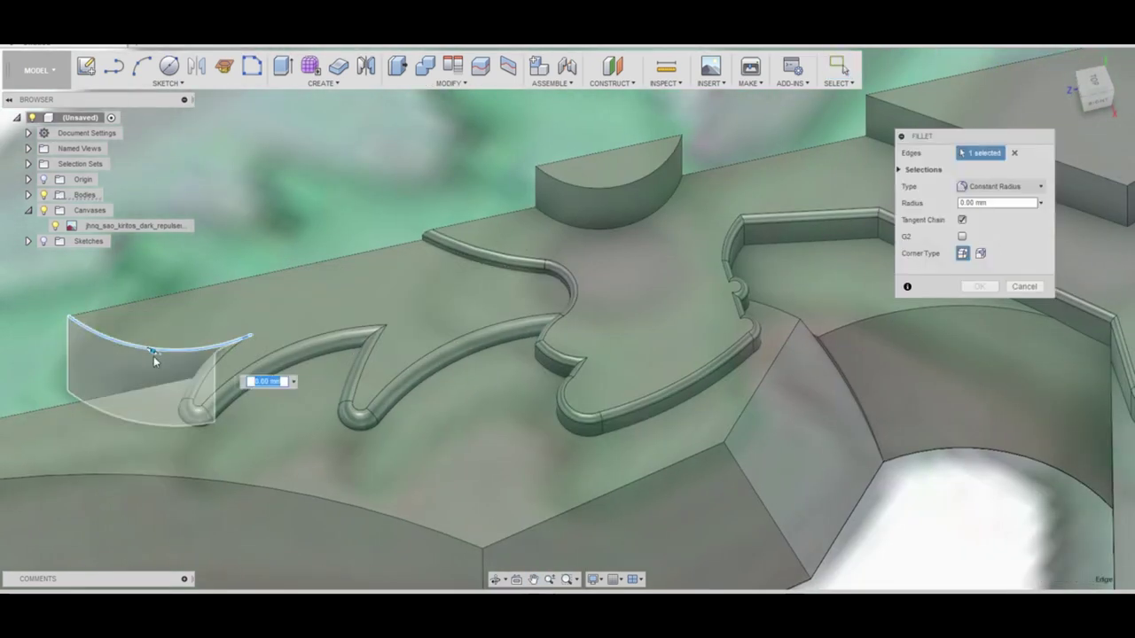
Enter a 2.5 mm fillet radius for the guard's raised rib edges.
{"action": "type", "text": "2.5"}
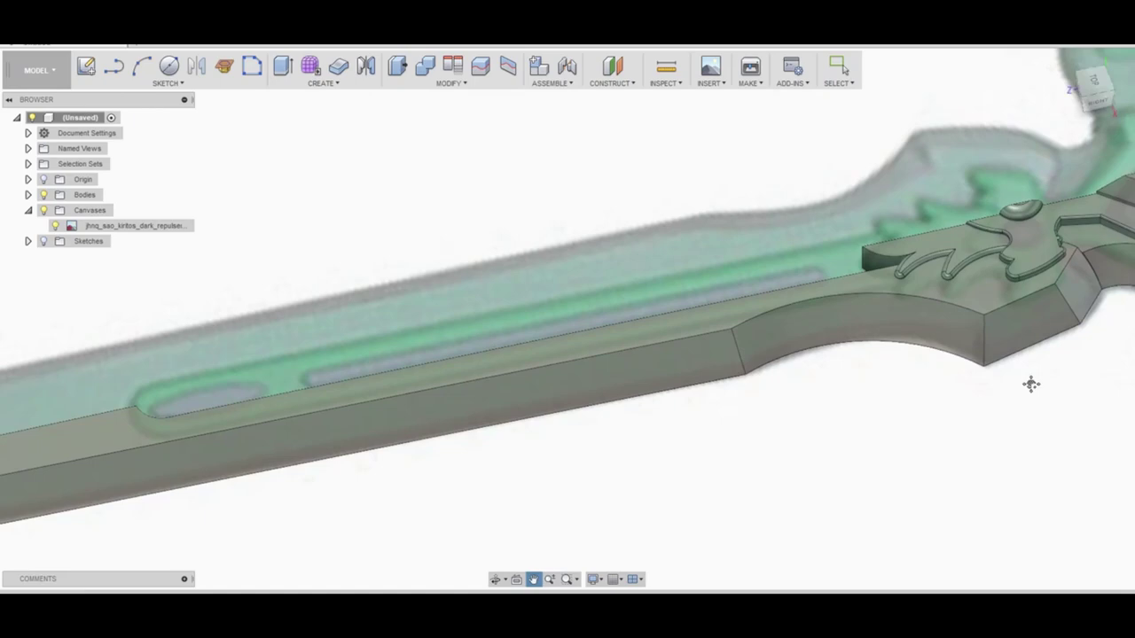
Extrude two Sketch4 groove profiles into the blade.
{"action": "middle_click_drag", "start_coordinate": [1031, 384], "coordinate": [568, 317], "text": "shift"}
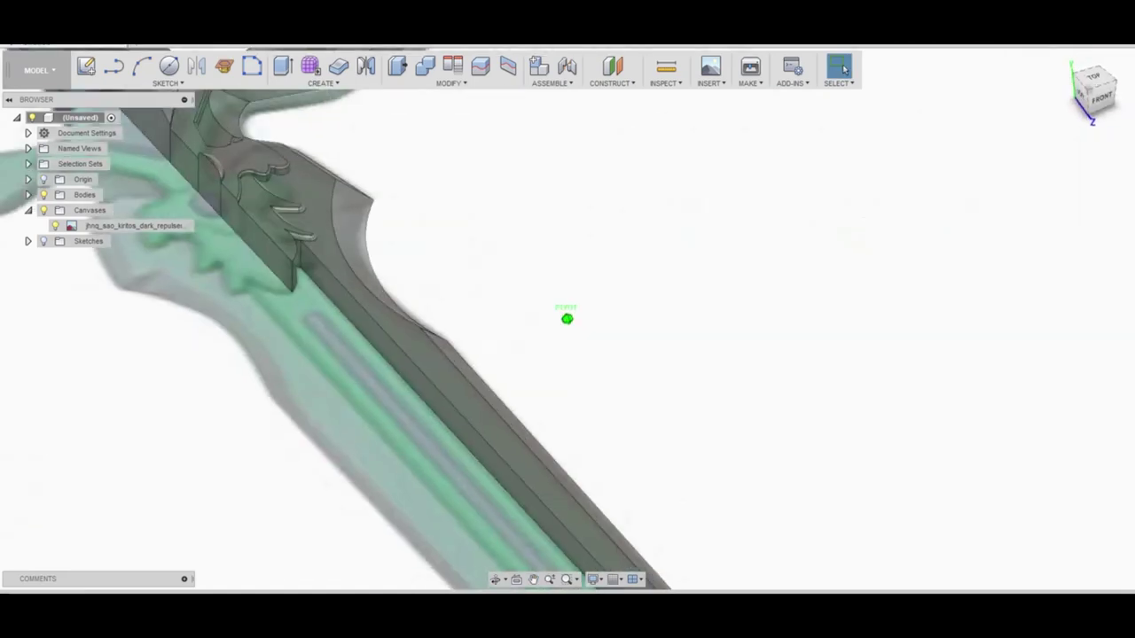
{"action": "left_click", "coordinate": [28, 241]}
{"action": "left_click", "coordinate": [57, 256]}
{"action": "right_click", "coordinate": [328, 178]}
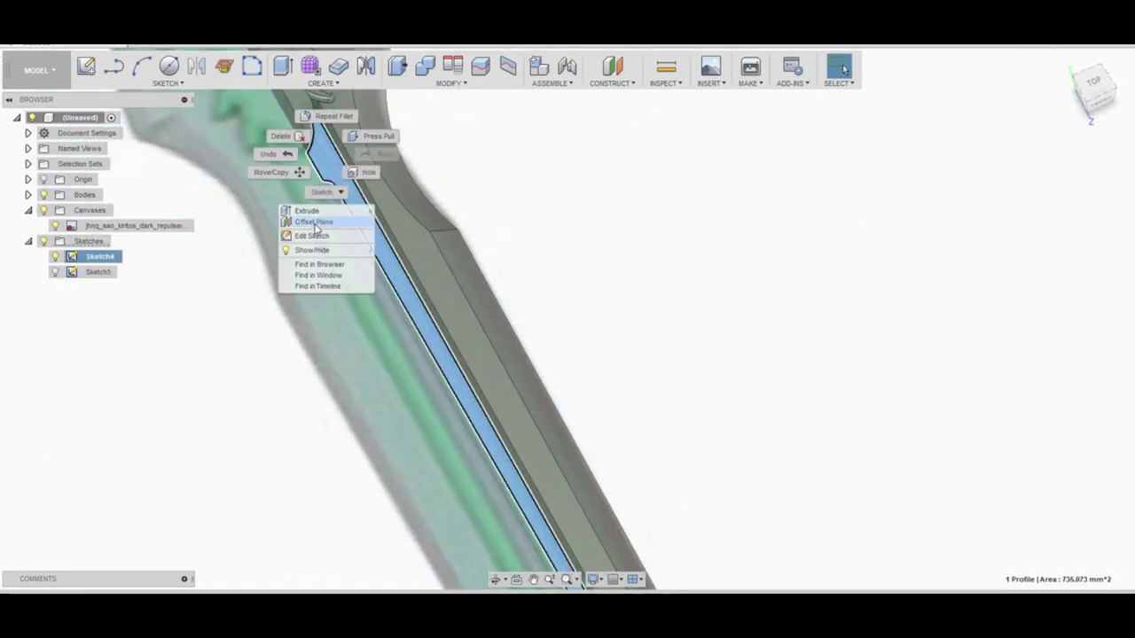
{"action": "left_click", "coordinate": [320, 213]}
{"action": "middle_click_drag", "start_coordinate": [476, 418], "coordinate": [580, 468], "text": "shift"}
{"action": "left_click", "coordinate": [580, 467]}
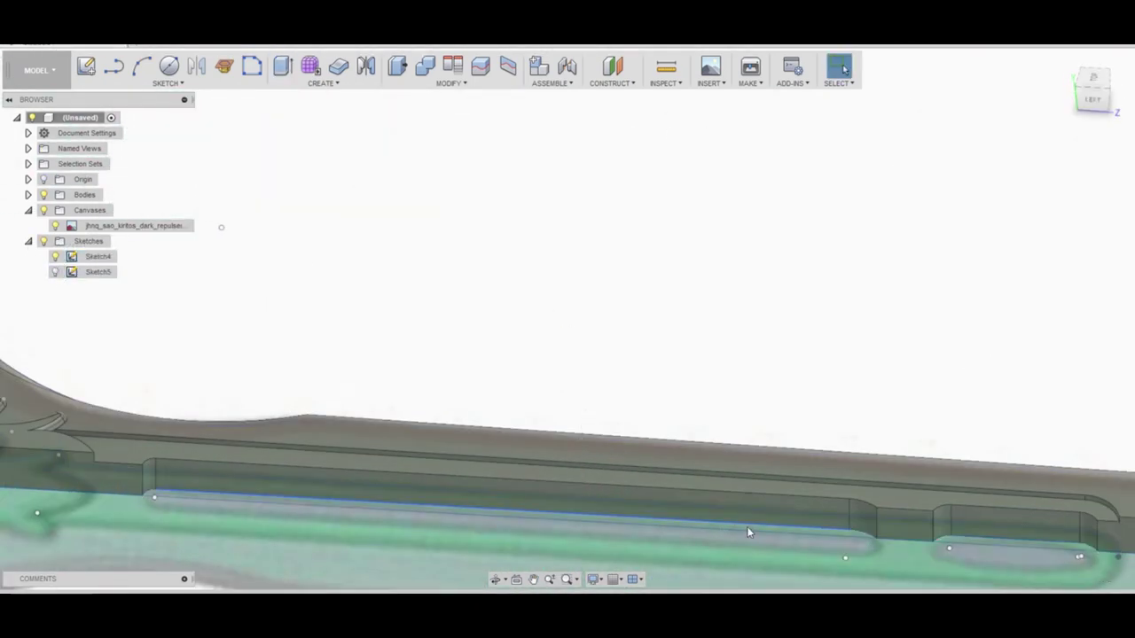
{"action": "scroll", "coordinate": [726, 384], "scroll_direction": "up", "scroll_amount": 3}
{"action": "key", "text": "Return"}
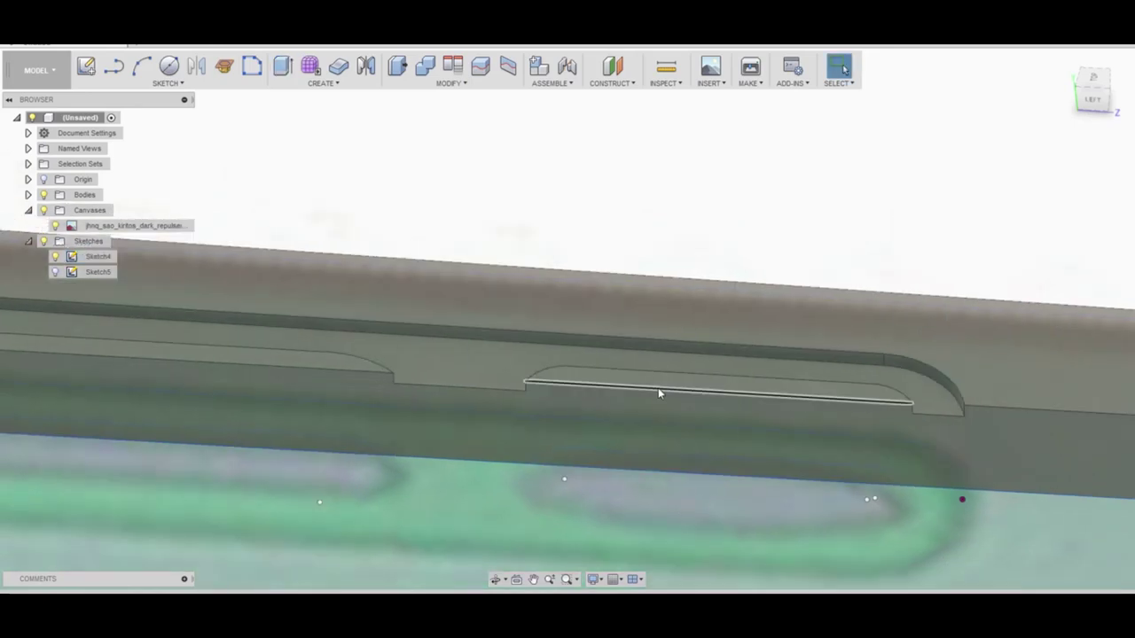
{"action": "scroll", "coordinate": [657, 387], "scroll_direction": "down", "scroll_amount": 5}
{"action": "scroll", "coordinate": [184, 344], "scroll_direction": "up", "scroll_amount": 5}
Fillet a handle edge at 0.73 mm and chamfer another at 0.5 mm.
{"action": "right_click", "coordinate": [483, 371]}
{"action": "key", "text": "f"}
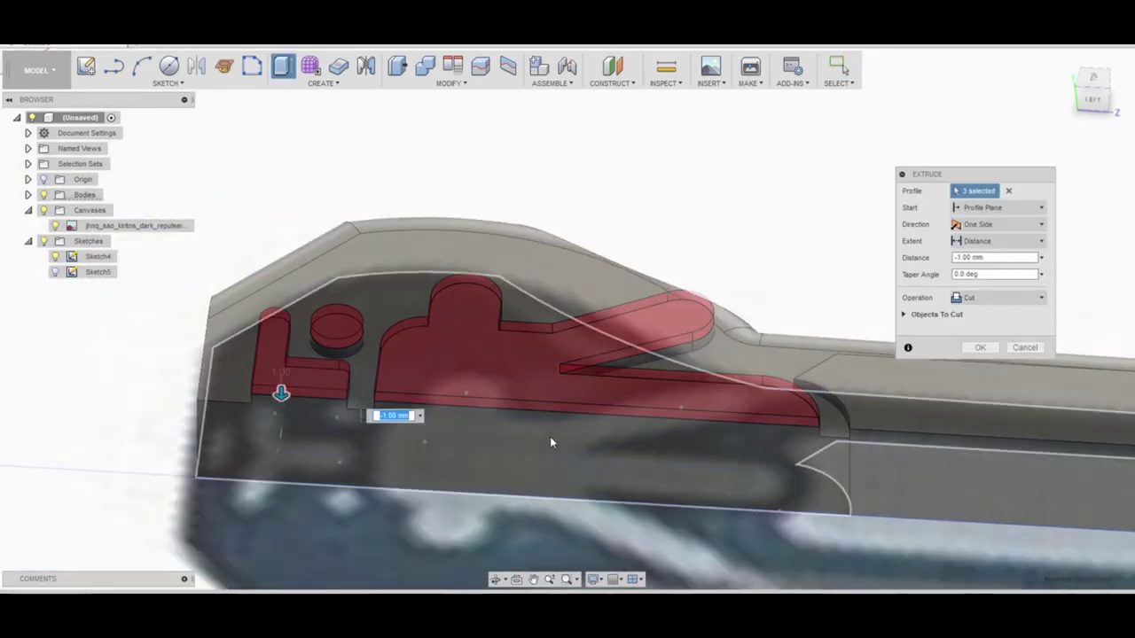
{"action": "right_click", "coordinate": [614, 314]}
{"action": "left_click", "coordinate": [641, 294]}
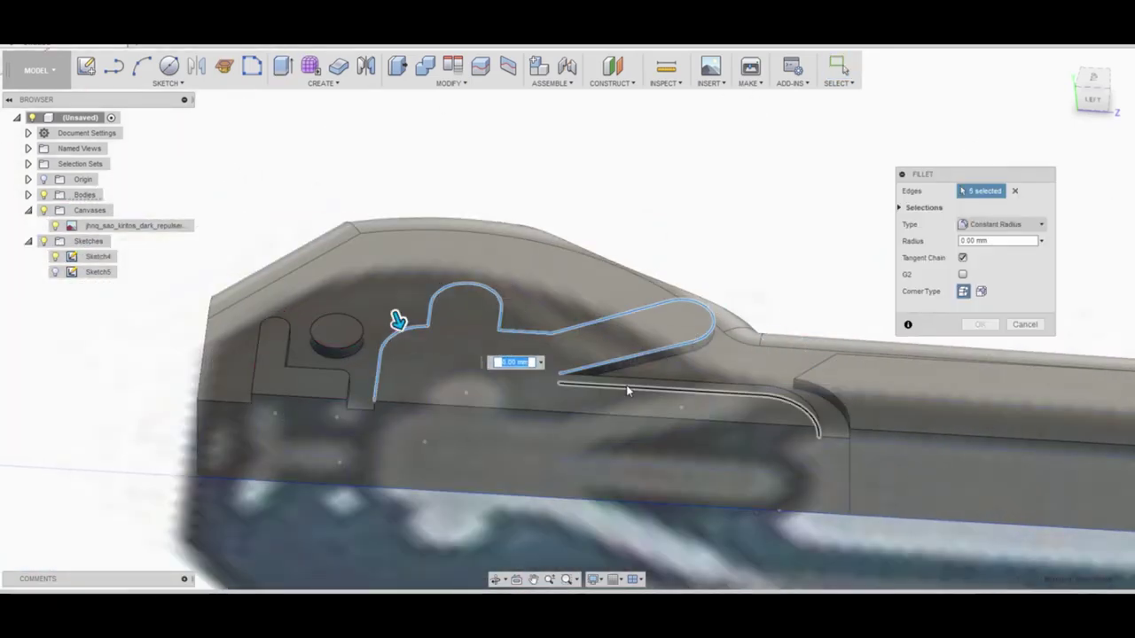
{"action": "type", "text": "0.5"}
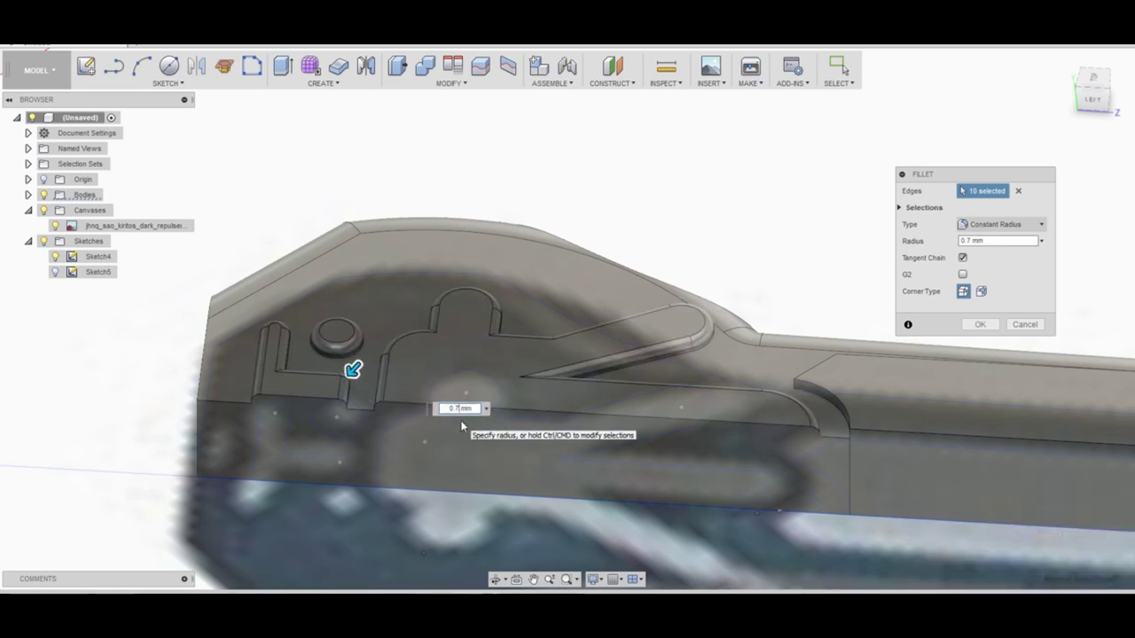
{"action": "type", "text": ".7"}
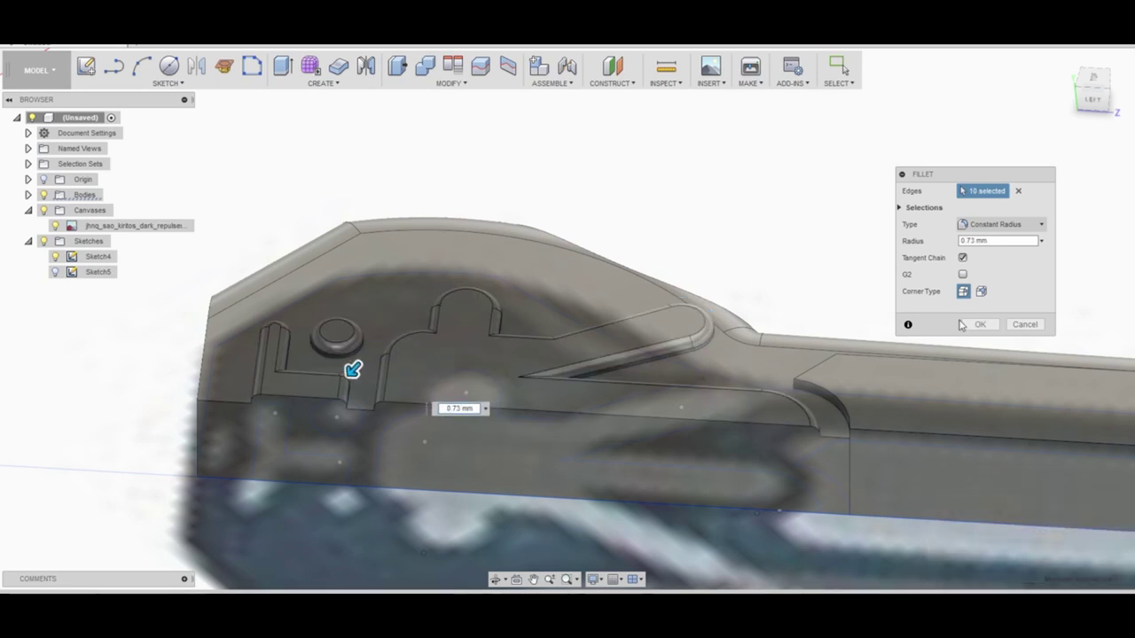
{"action": "left_click", "coordinate": [971, 324]}
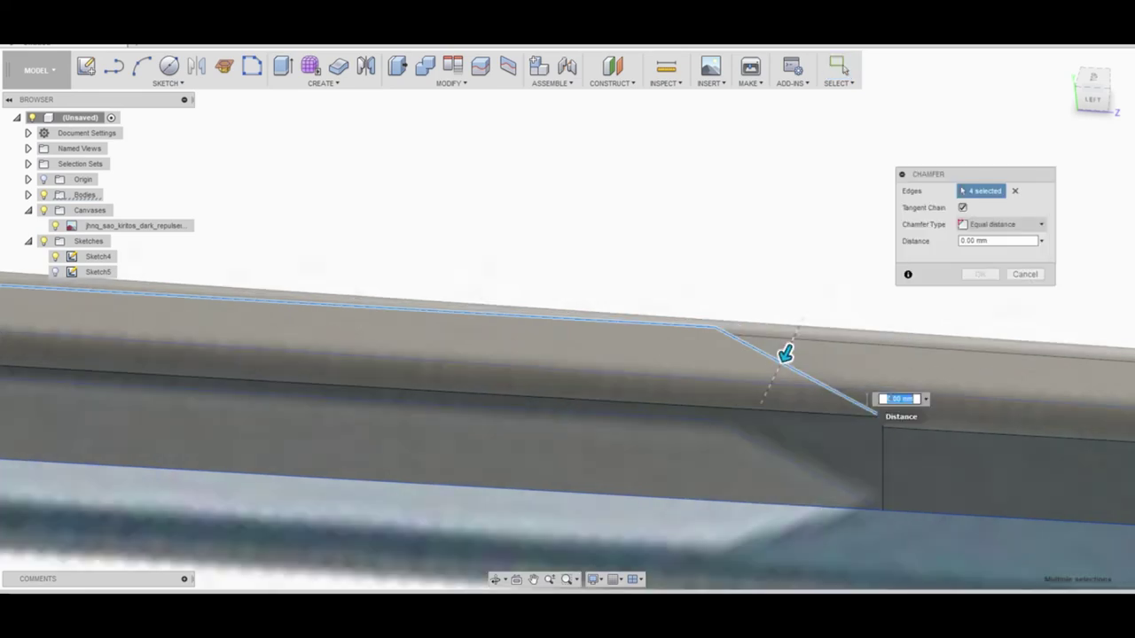
{"action": "type", "text": "0.5"}
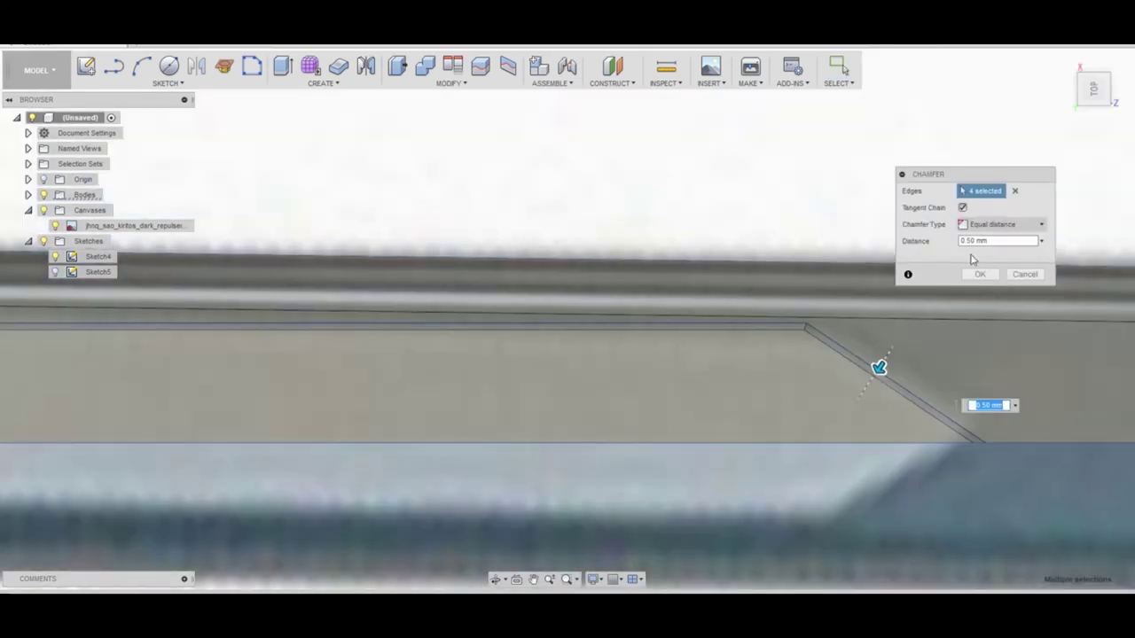
{"action": "left_click", "coordinate": [982, 275]}
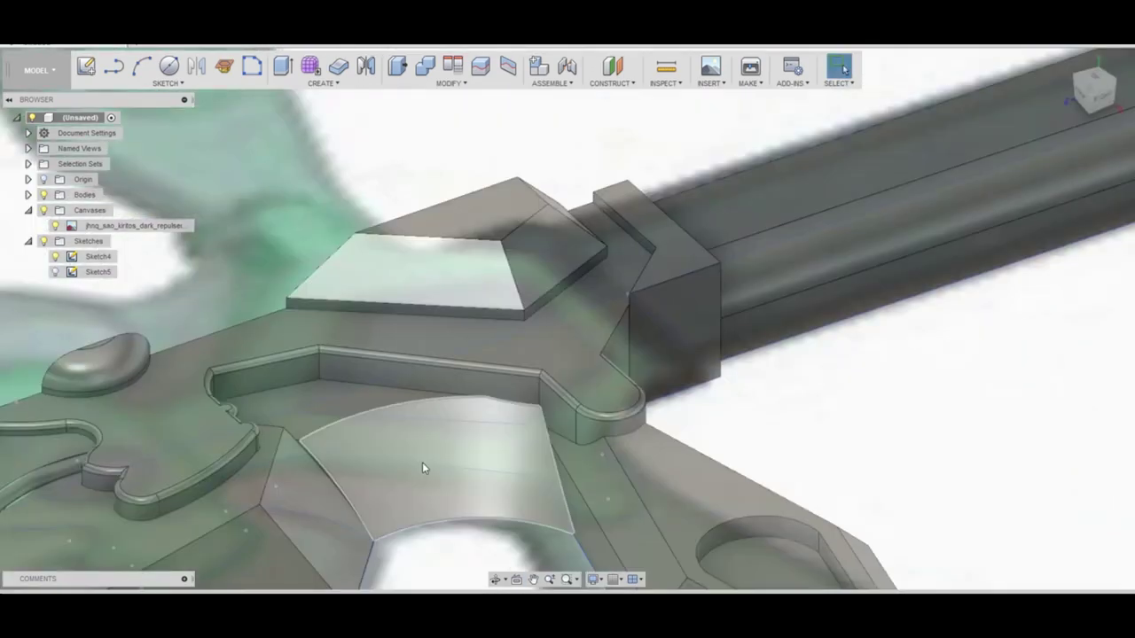
Apply a 10.25 mm fillet, then begin further chamfer and fillets on the rib edges.
{"action": "scroll", "coordinate": [334, 454], "scroll_direction": "up", "scroll_amount": 3}
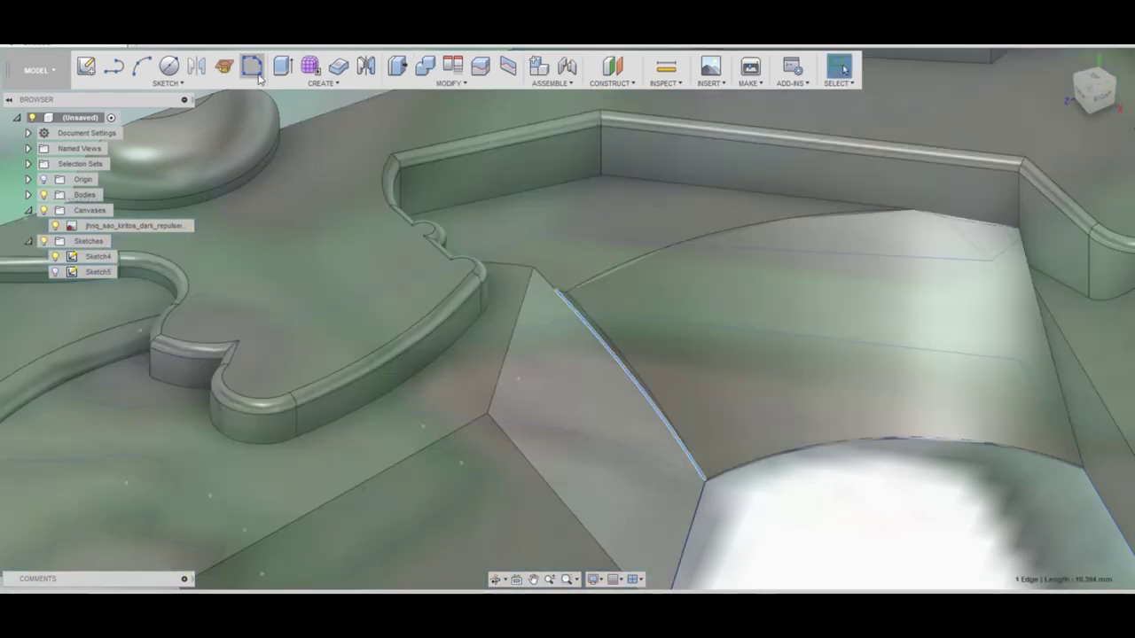
{"action": "key", "text": "f"}
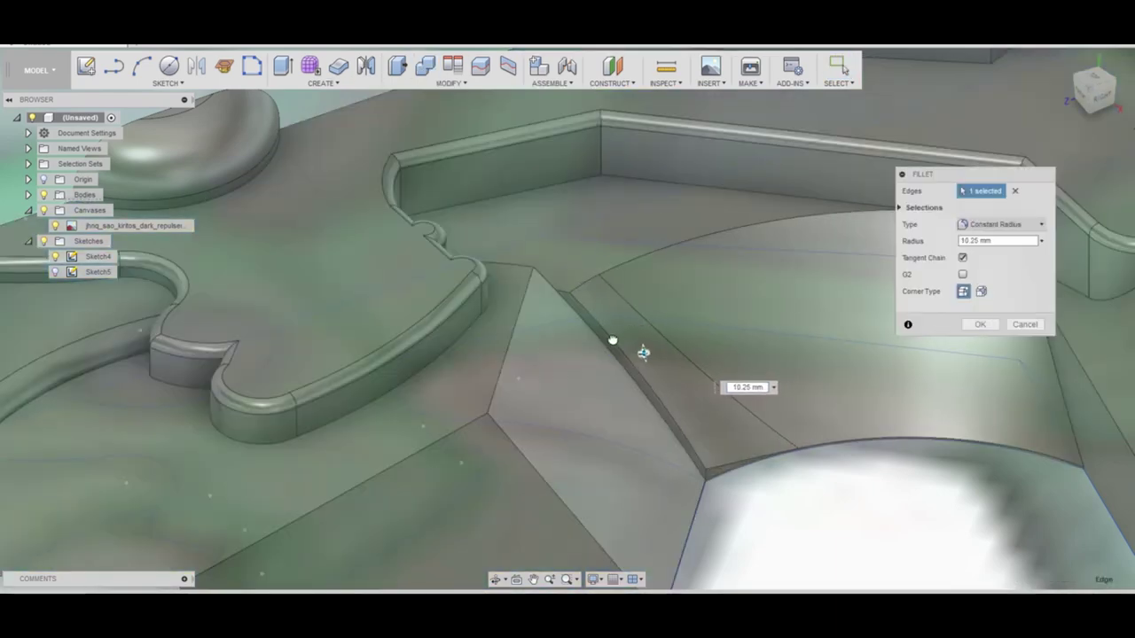
{"action": "key", "text": "Return"}
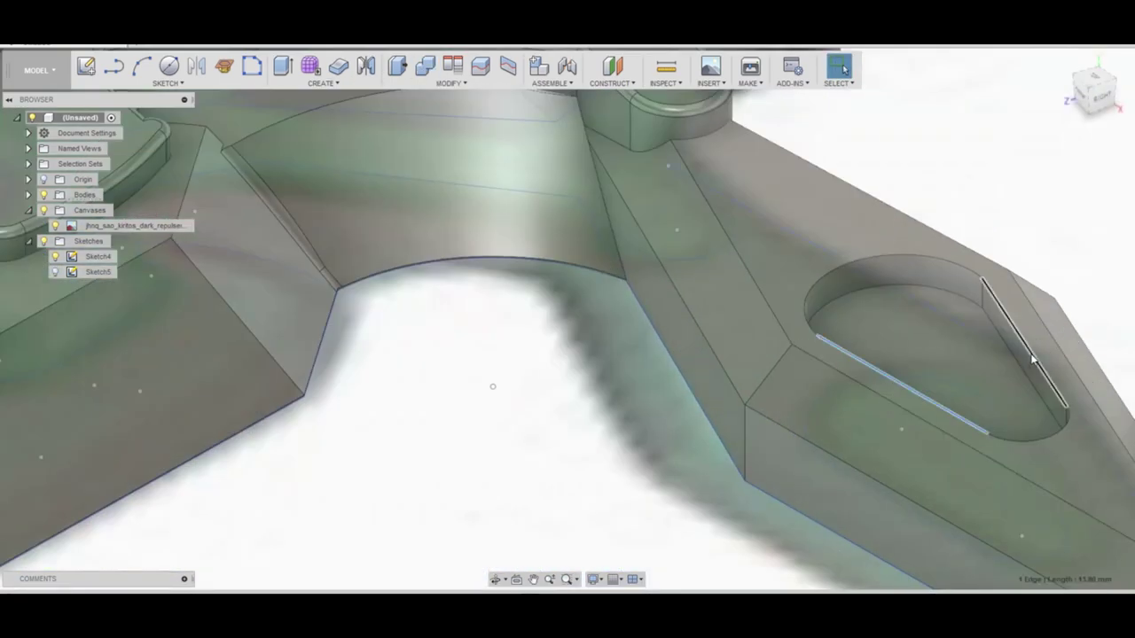
{"action": "key", "text": "ctrl+shift+c"}
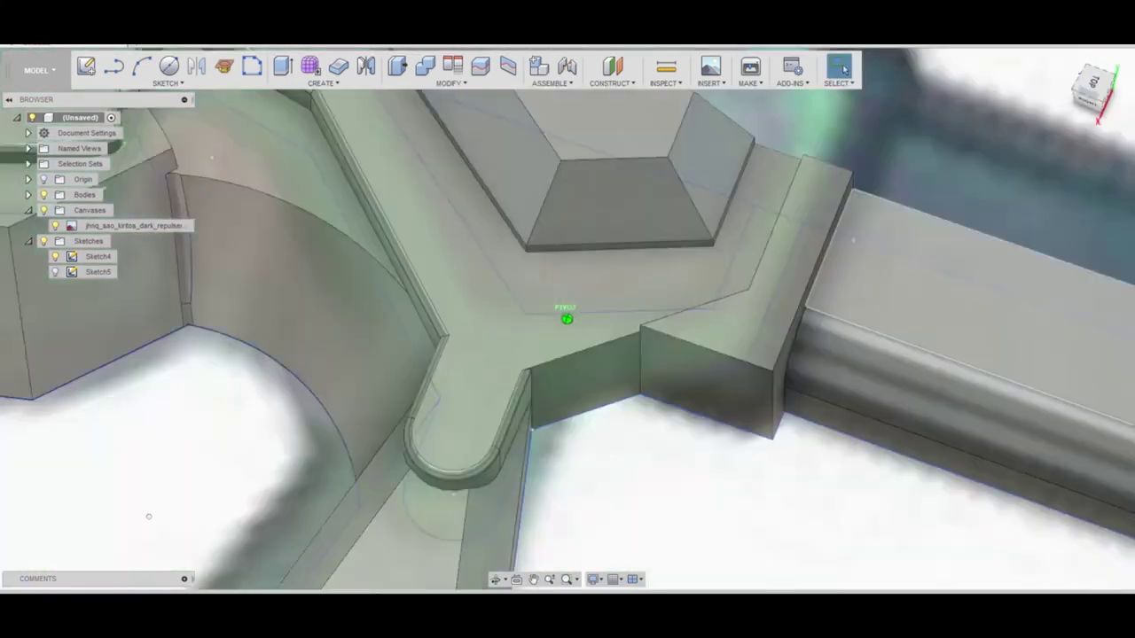
{"action": "right_click", "coordinate": [734, 430]}
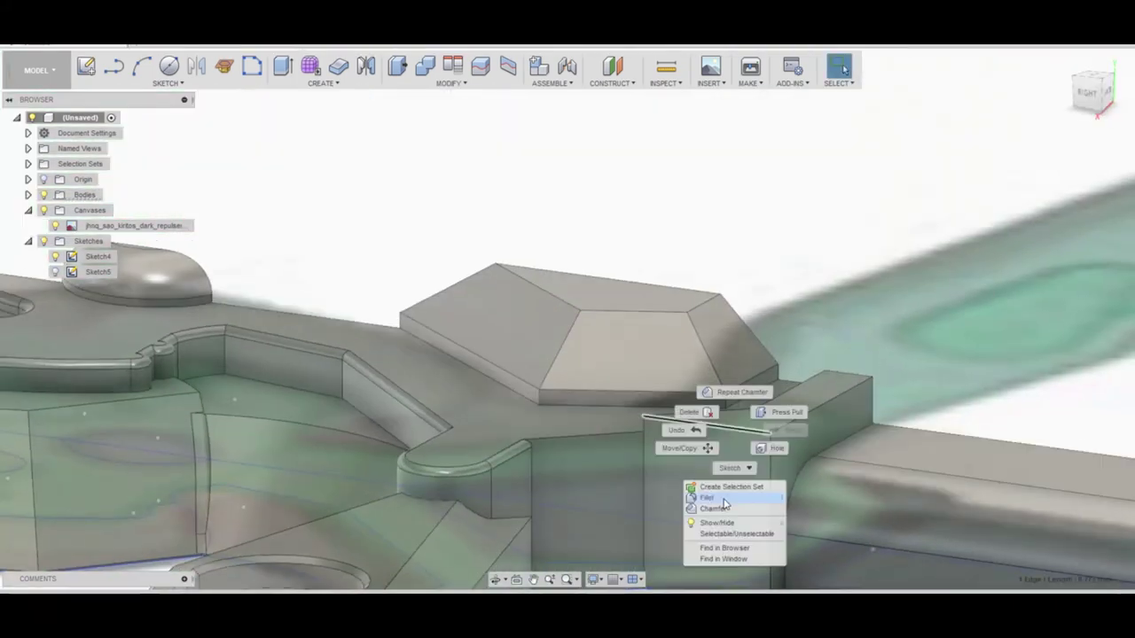
{"action": "left_click", "coordinate": [725, 502]}
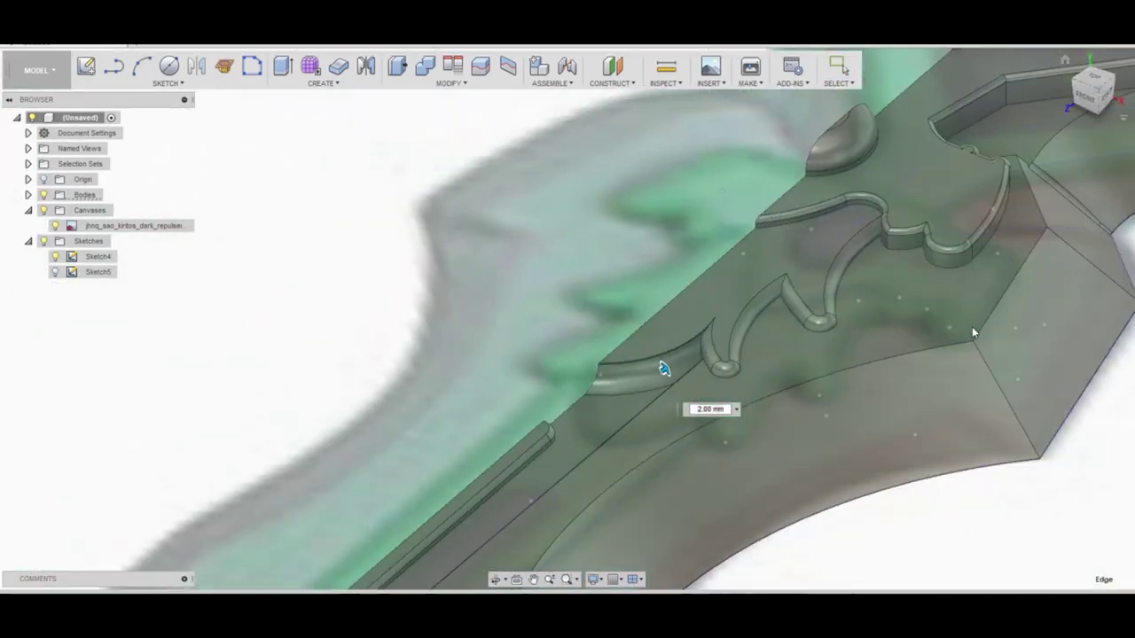
{"action": "right_click", "coordinate": [740, 277]}
{"action": "left_click", "coordinate": [742, 345]}
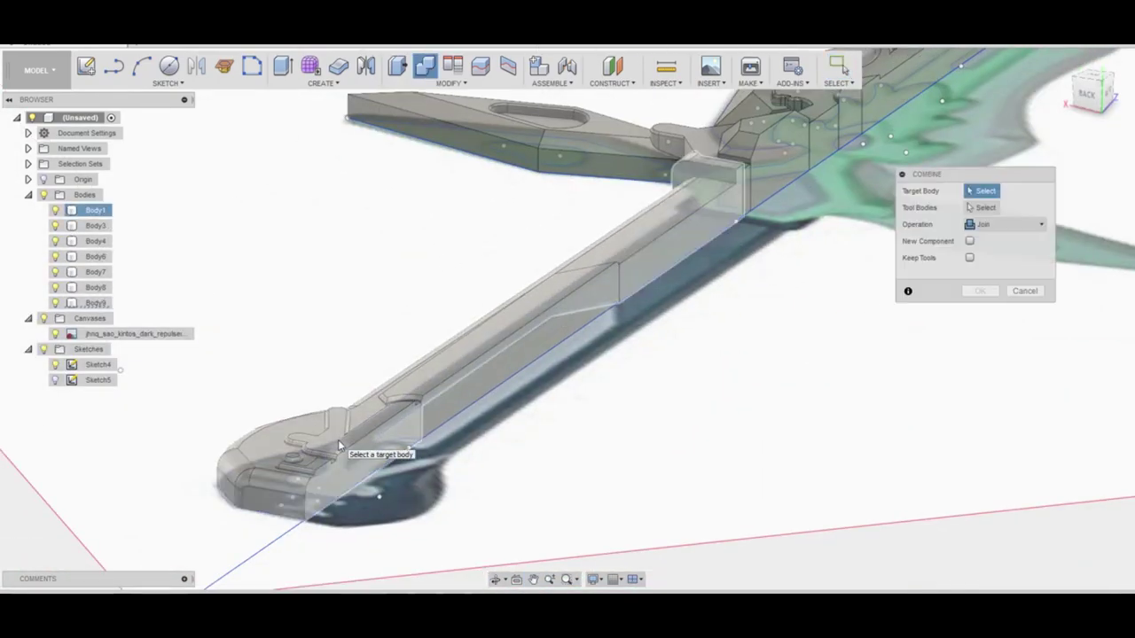
Finish the join, mirror the two selected sword bodies, and hide the reference canvas and sketches.
{"action": "left_click", "coordinate": [979, 291]}
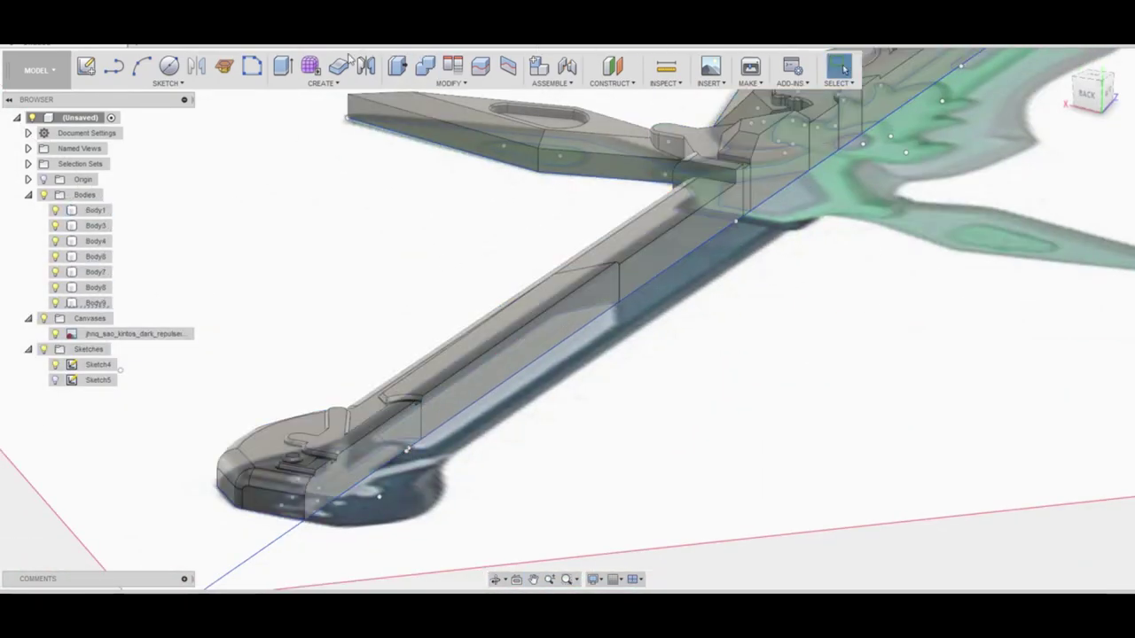
{"action": "left_click", "coordinate": [366, 66]}
{"action": "left_click", "coordinate": [527, 350]}
{"action": "left_click", "coordinate": [709, 182]}
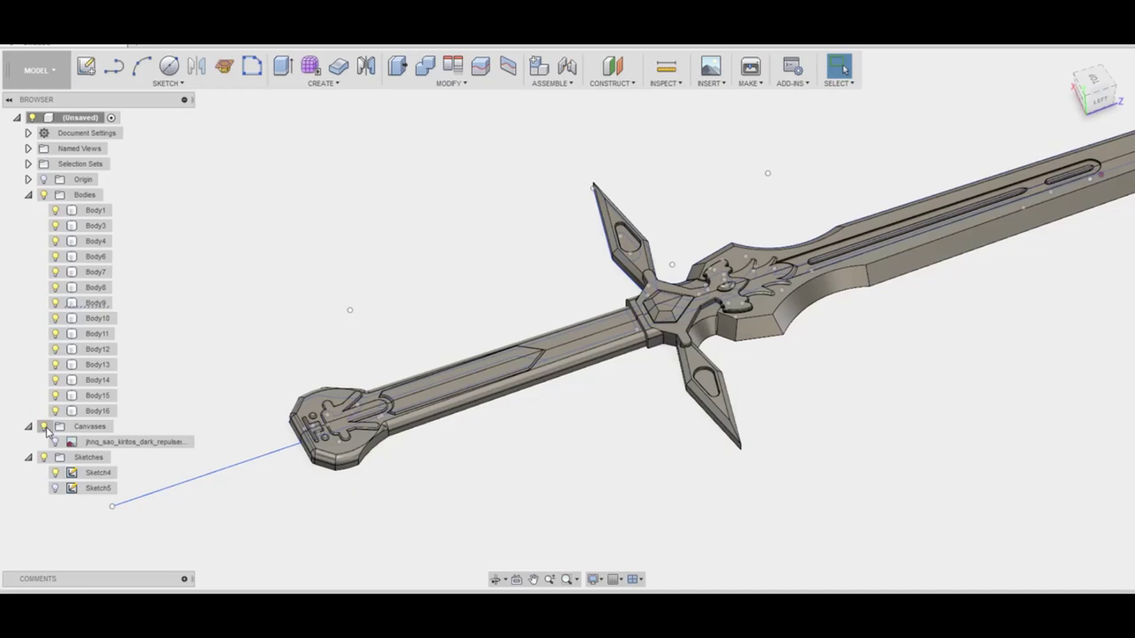
{"action": "left_click", "coordinate": [43, 426]}
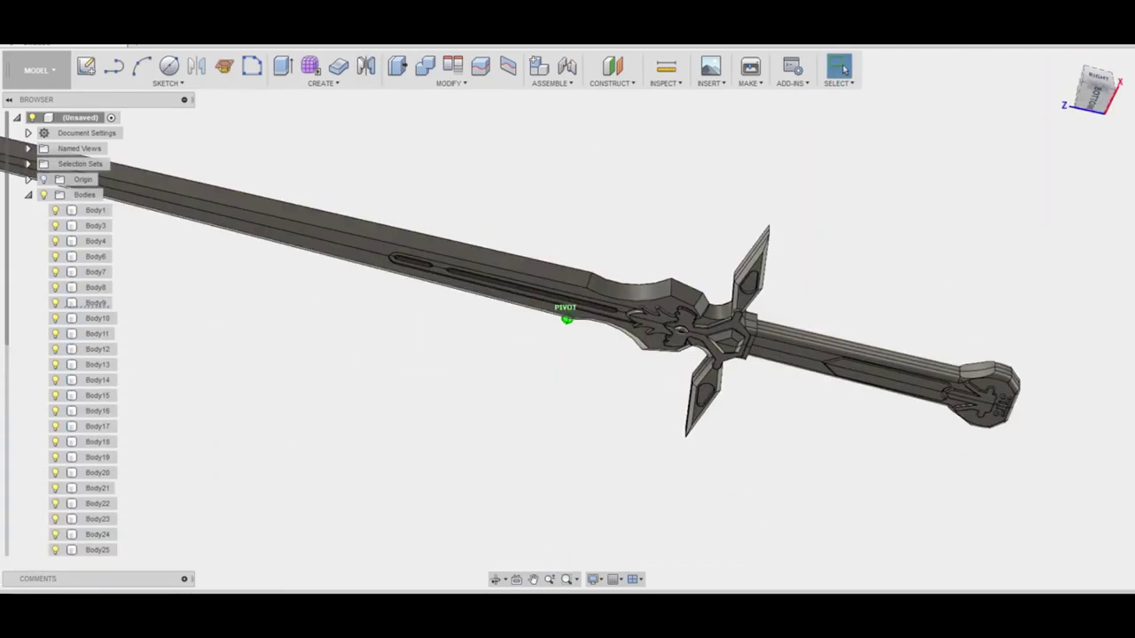
Orbit and zoom around the sword, toggling the bodies off and on to compare with the canvas.
{"action": "middle_click_drag", "start_coordinate": [567, 318], "coordinate": [635, 400], "text": "shift"}
{"action": "scroll", "coordinate": [742, 373], "scroll_direction": "up", "scroll_amount": 5}
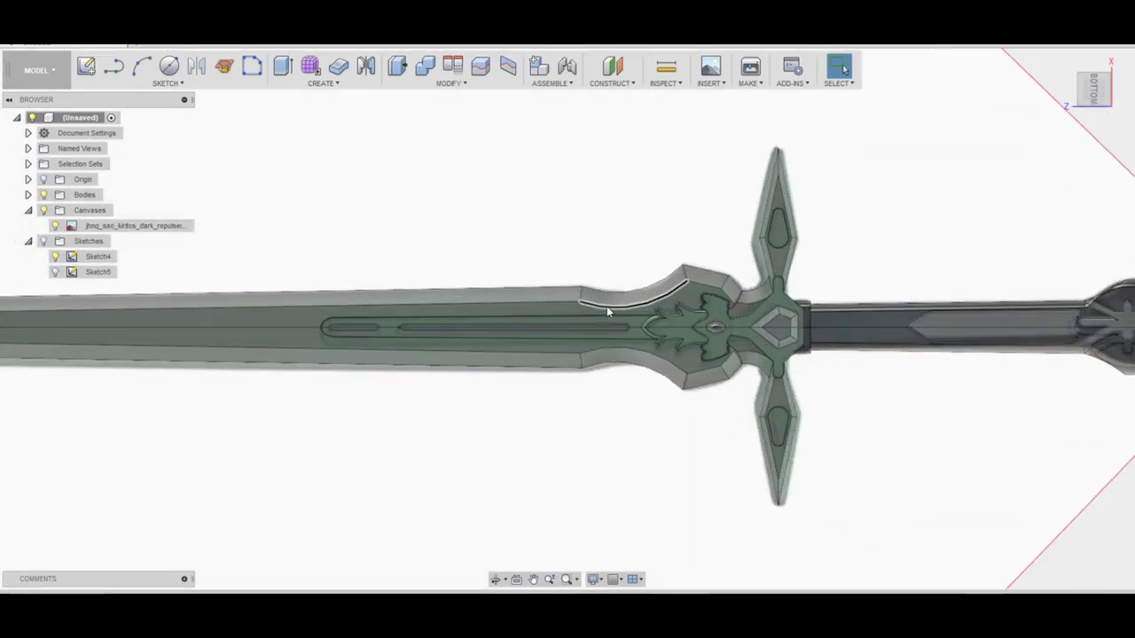
{"action": "left_click", "coordinate": [44, 196]}
{"action": "left_click", "coordinate": [43, 195]}
{"action": "scroll", "coordinate": [505, 395], "scroll_direction": "down", "scroll_amount": 5}
{"action": "middle_click_drag", "start_coordinate": [566, 316], "coordinate": [585, 328], "text": "shift"}
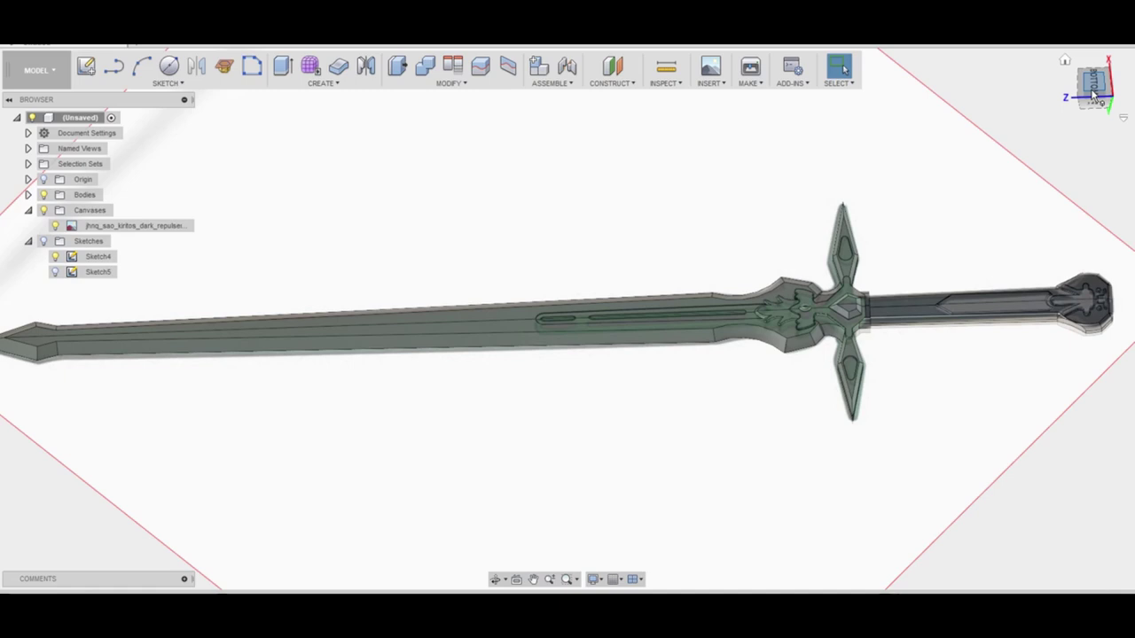
Turn the sword to an angled view and switch to the Render workspace.
{"action": "left_click", "coordinate": [1105, 80]}
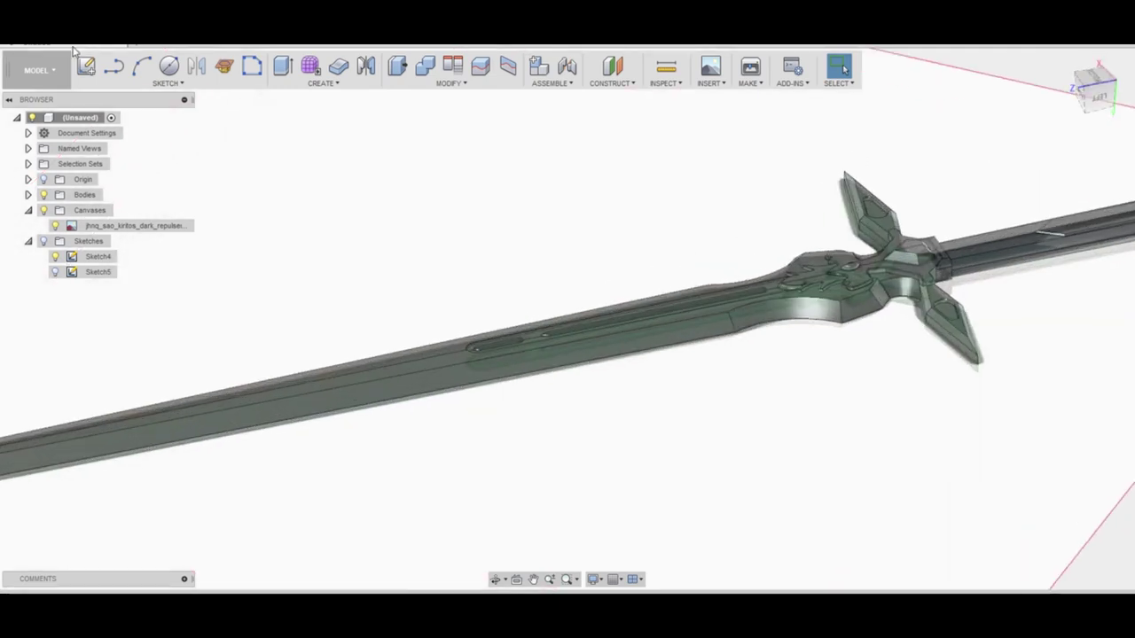
{"action": "left_click", "coordinate": [39, 70]}
{"action": "left_click", "coordinate": [30, 165]}
{"action": "scroll", "coordinate": [847, 253], "scroll_direction": "up", "scroll_amount": 3}
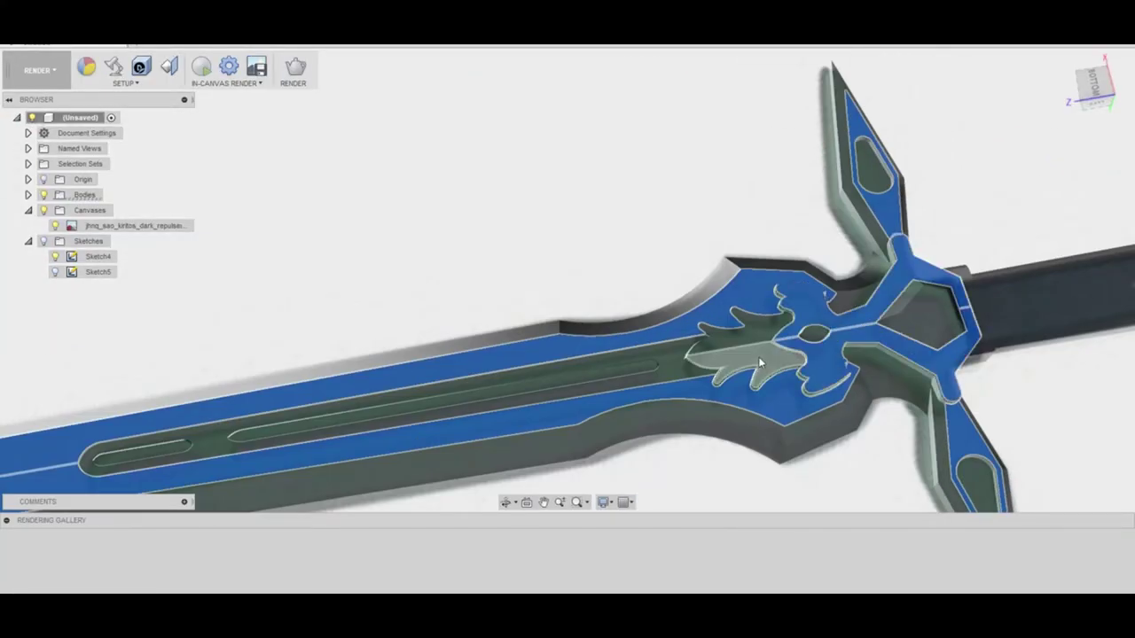
Apply a glass appearance, then blue anodized aluminum, to the blade.
{"action": "key", "text": "a"}
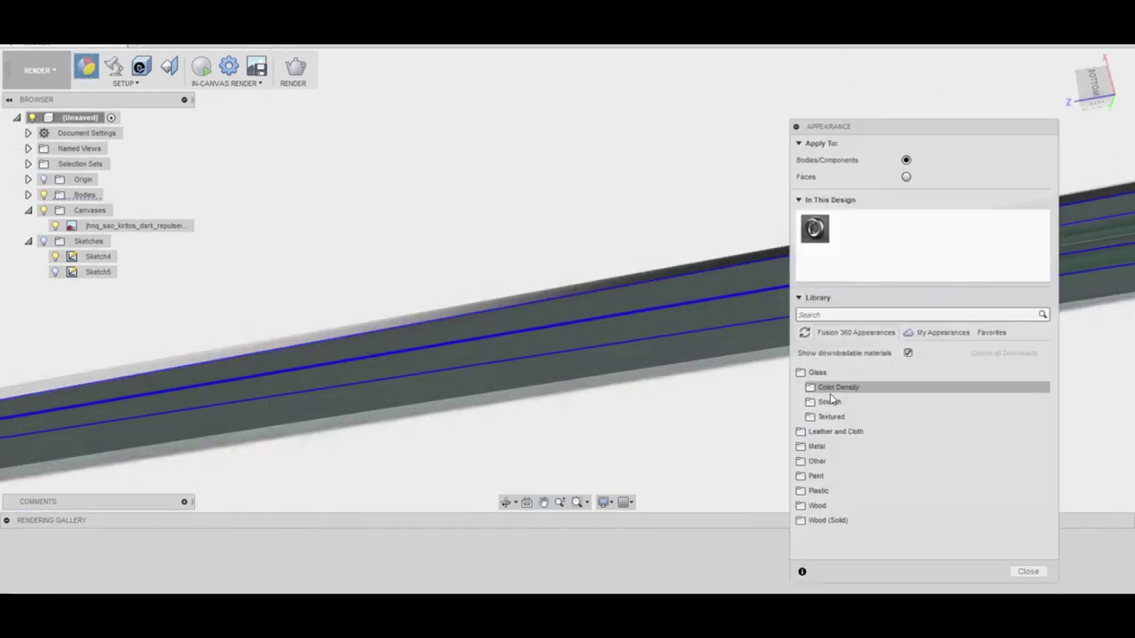
{"action": "left_click", "coordinate": [833, 385]}
{"action": "scroll", "coordinate": [922, 443], "scroll_direction": "down", "scroll_amount": 3}
{"action": "left_click_drag", "start_coordinate": [830, 416], "coordinate": [431, 332]}
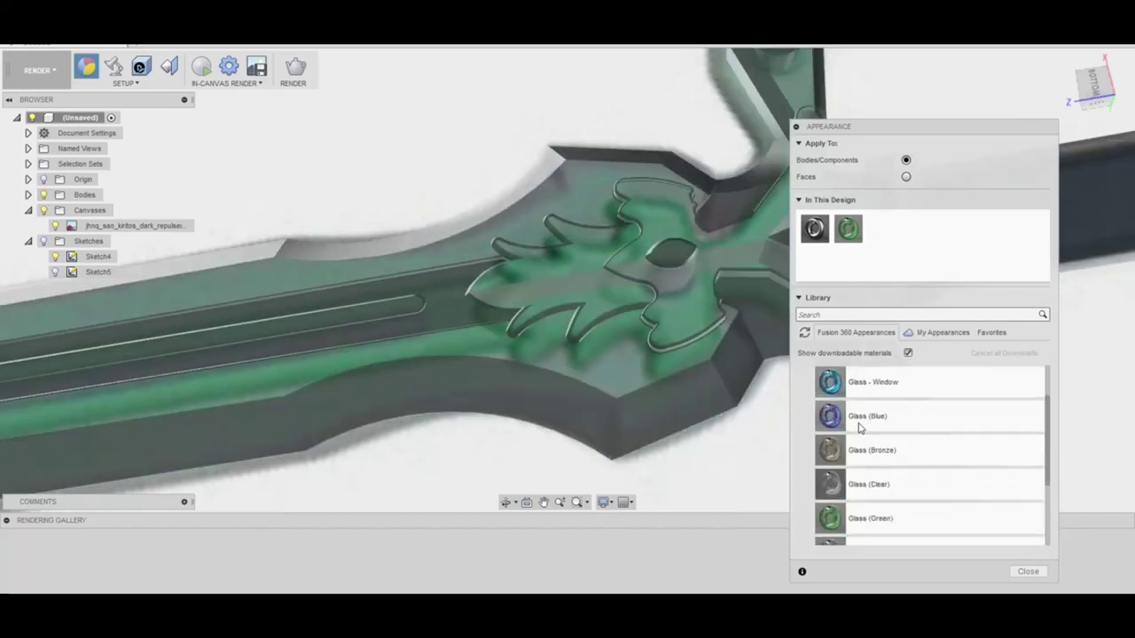
{"action": "scroll", "coordinate": [864, 425], "scroll_direction": "down", "scroll_amount": 5}
{"action": "left_click", "coordinate": [821, 435]}
{"action": "left_click", "coordinate": [825, 450]}
{"action": "mouse_move", "coordinate": [824, 452]}
{"action": "left_mouse_down"}
{"action": "mouse_move", "coordinate": [370, 315]}
{"action": "mouse_move", "coordinate": [385, 371]}
{"action": "left_mouse_up"}
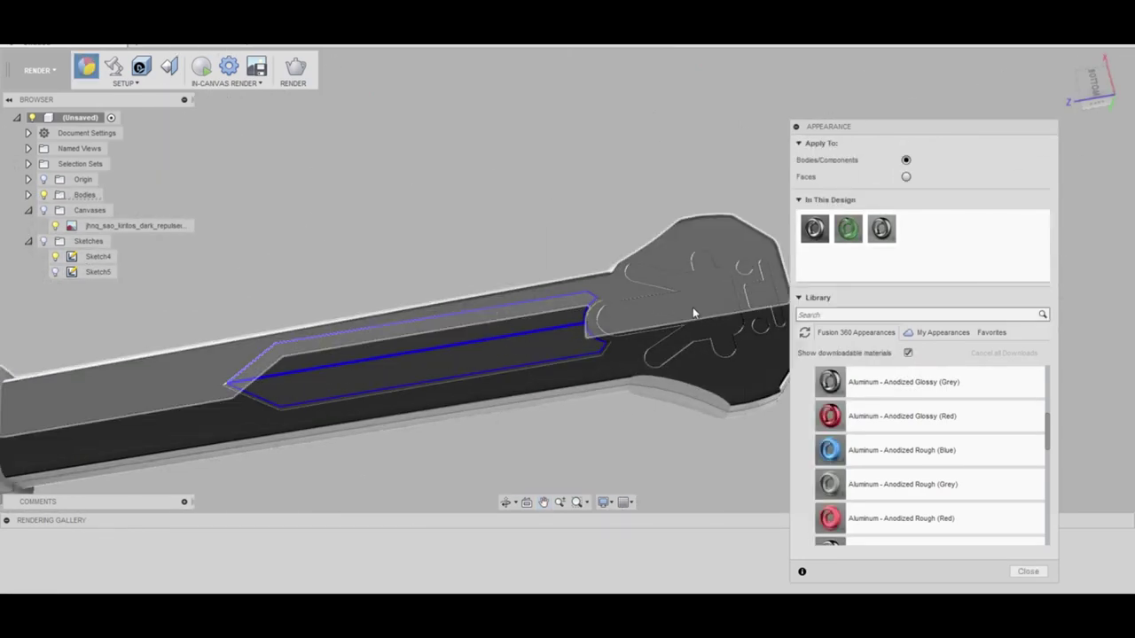
Orbit to a low view of the guard and apply the blue Anodized Rough appearance.
{"action": "scroll", "coordinate": [620, 297], "scroll_direction": "up", "scroll_amount": 5}
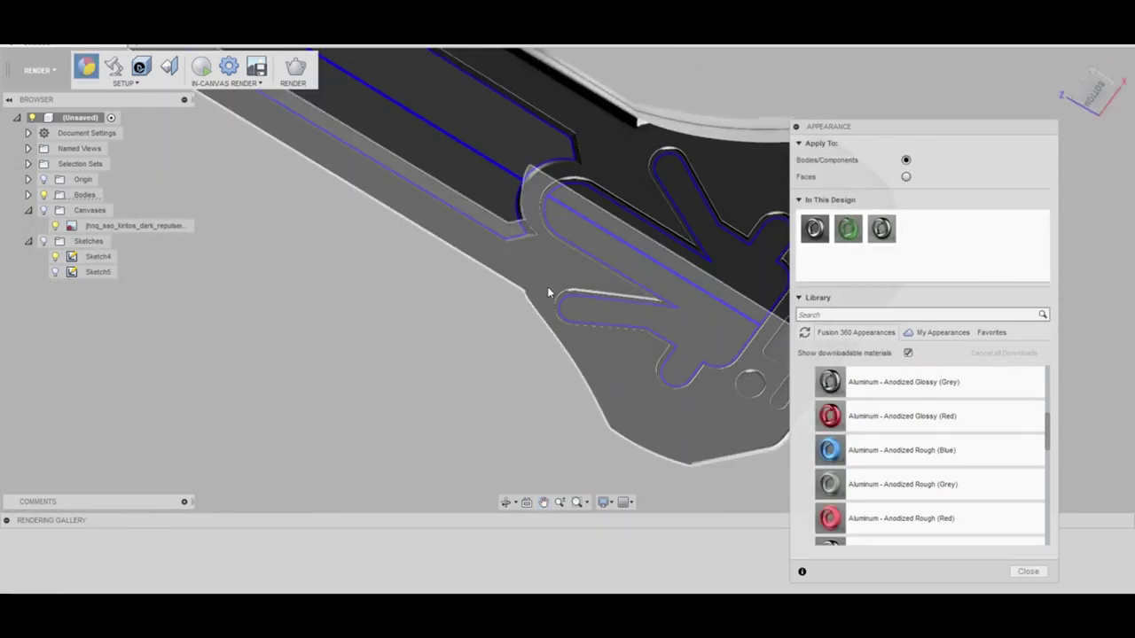
{"action": "scroll", "coordinate": [547, 289], "scroll_direction": "up", "scroll_amount": 5}
{"action": "scroll", "coordinate": [403, 352], "scroll_direction": "up", "scroll_amount": 3}
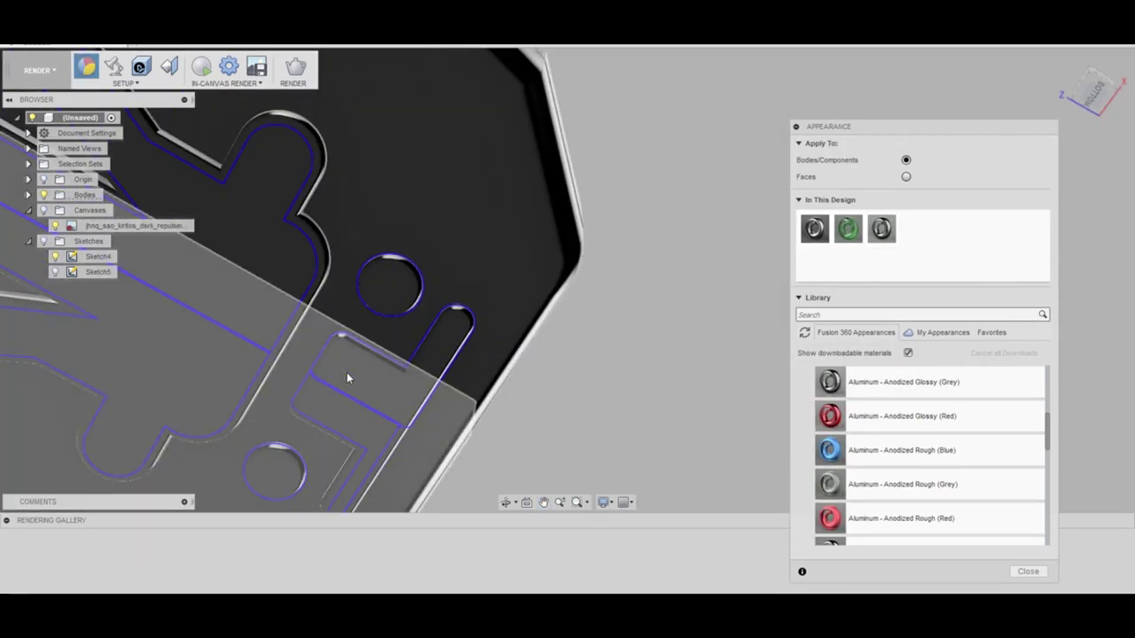
{"action": "scroll", "coordinate": [379, 275], "scroll_direction": "up", "scroll_amount": 5}
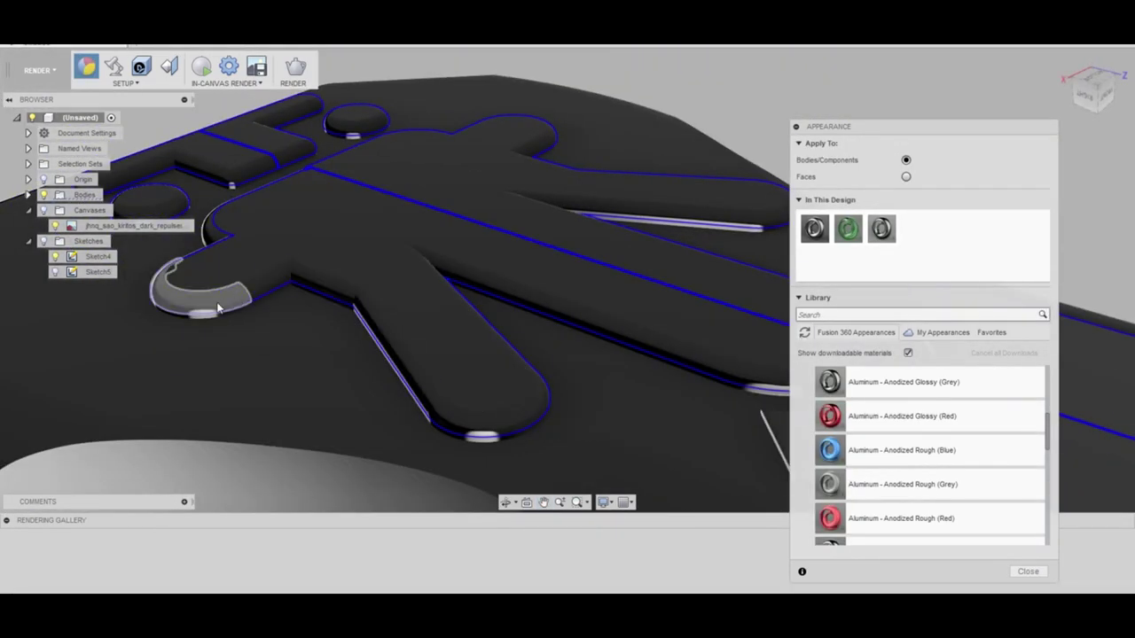
{"action": "middle_click_drag", "start_coordinate": [566, 279], "coordinate": [620, 293], "text": "shift"}
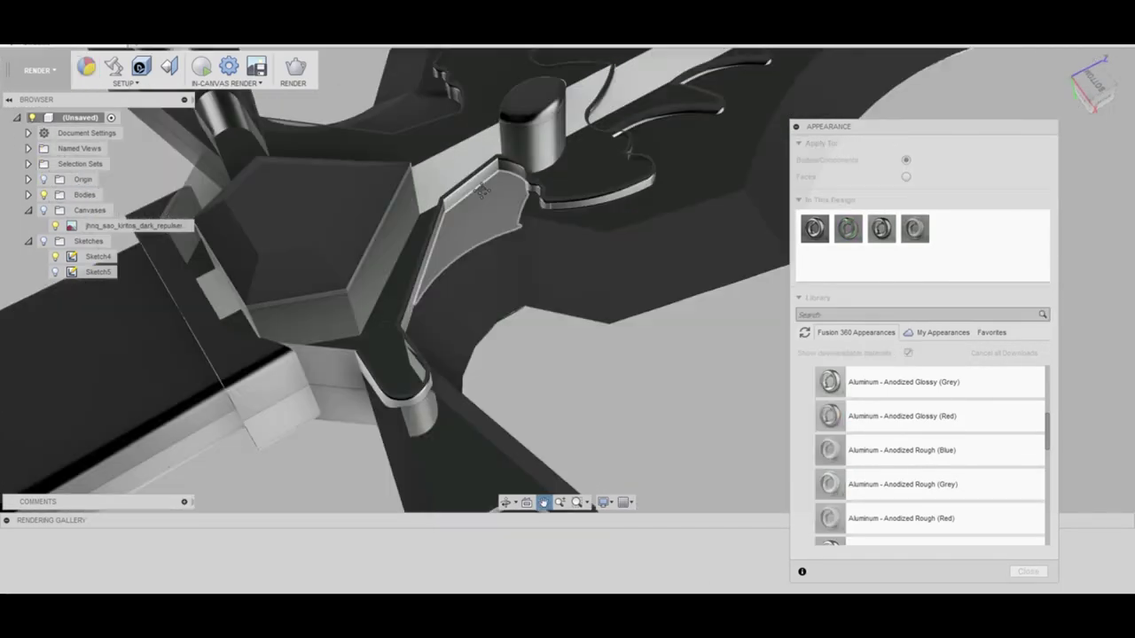
{"action": "middle_click_drag", "start_coordinate": [567, 279], "coordinate": [567, 279], "text": "shift"}
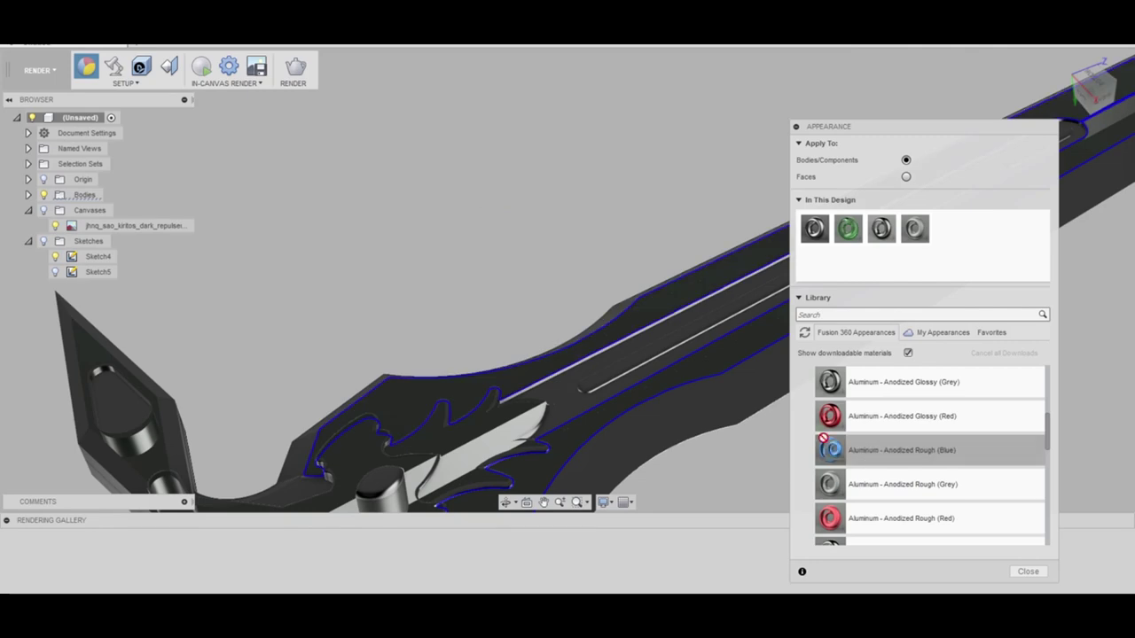
{"action": "left_click_drag", "start_coordinate": [822, 438], "coordinate": [367, 361]}
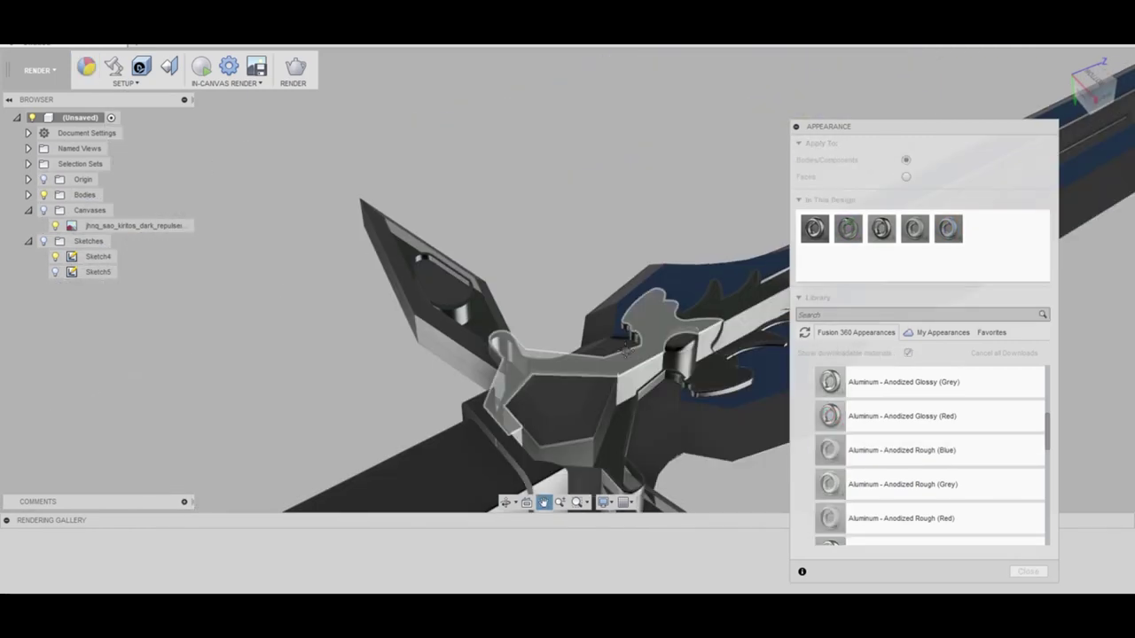
{"action": "mouse_move", "coordinate": [433, 251]}
{"action": "middle_mouse_down"}
{"action": "mouse_move", "coordinate": [99, 431]}
{"action": "mouse_move", "coordinate": [516, 233]}
{"action": "mouse_move", "coordinate": [567, 279]}
{"action": "mouse_move", "coordinate": [633, 237]}
{"action": "mouse_move", "coordinate": [343, 285]}
{"action": "mouse_move", "coordinate": [337, 271]}
{"action": "mouse_move", "coordinate": [327, 302]}
{"action": "mouse_move", "coordinate": [355, 249]}
{"action": "mouse_move", "coordinate": [337, 186]}
{"action": "mouse_move", "coordinate": [568, 318]}
{"action": "middle_mouse_up"}
{"action": "scroll", "coordinate": [515, 233], "scroll_direction": "down", "scroll_amount": 5}
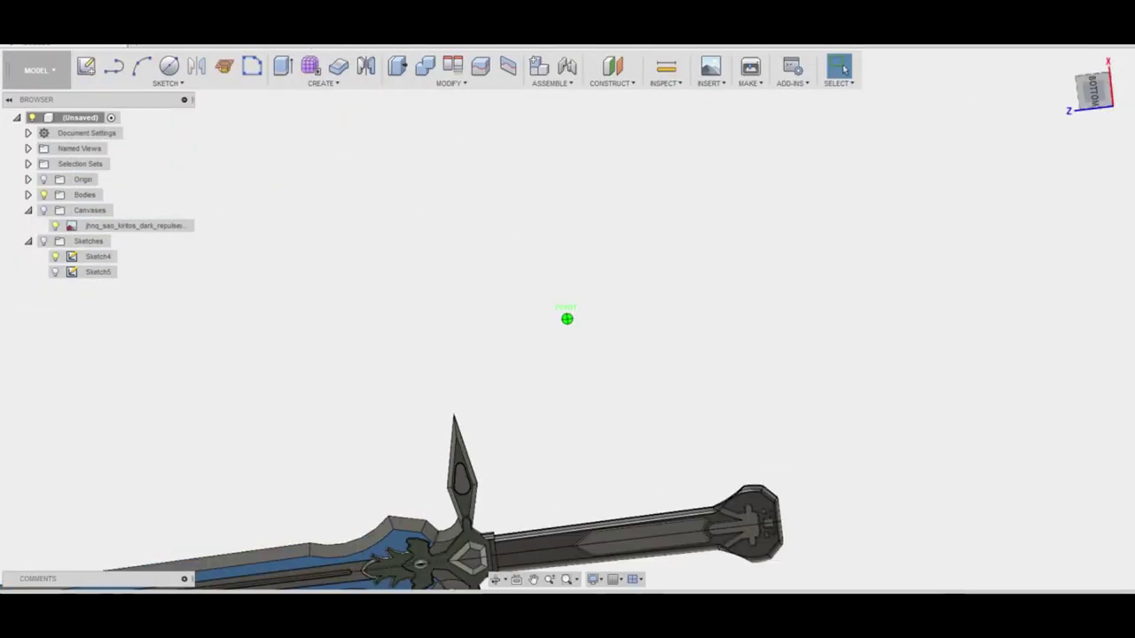
Align the view face-on to the sword and select the top face of the guard boss.
{"action": "scroll", "coordinate": [567, 319], "scroll_direction": "down", "scroll_amount": 3}
{"action": "scroll", "coordinate": [567, 319], "scroll_direction": "up", "scroll_amount": 5}
{"action": "scroll", "coordinate": [567, 318], "scroll_direction": "up", "scroll_amount": 2}
{"action": "left_click", "coordinate": [1096, 91]}
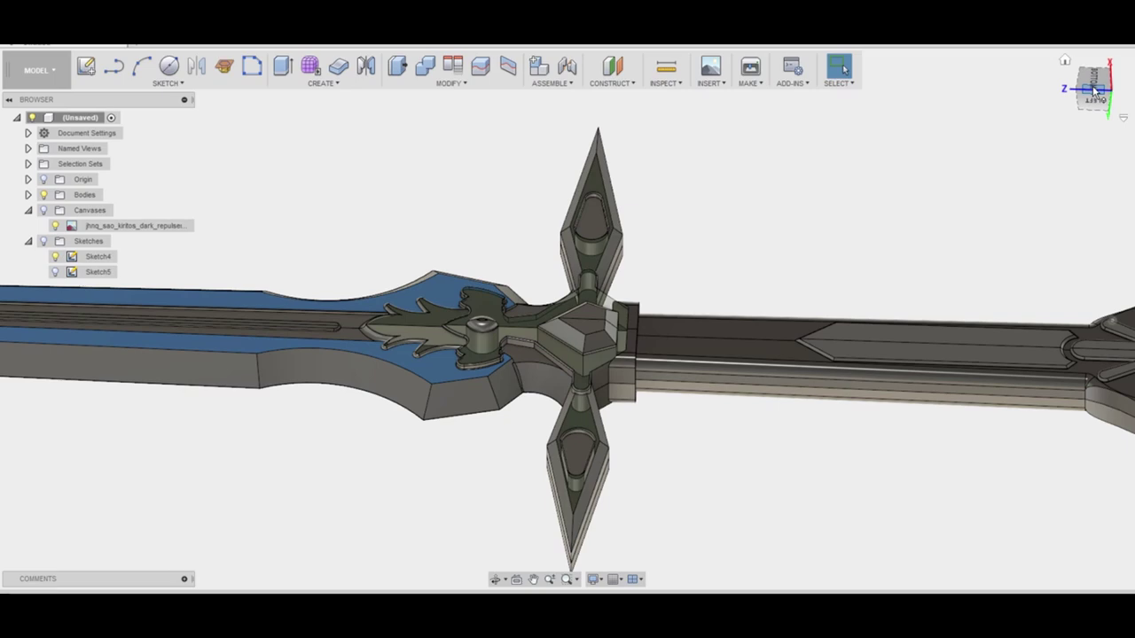
{"action": "scroll", "coordinate": [514, 349], "scroll_direction": "up", "scroll_amount": 5}
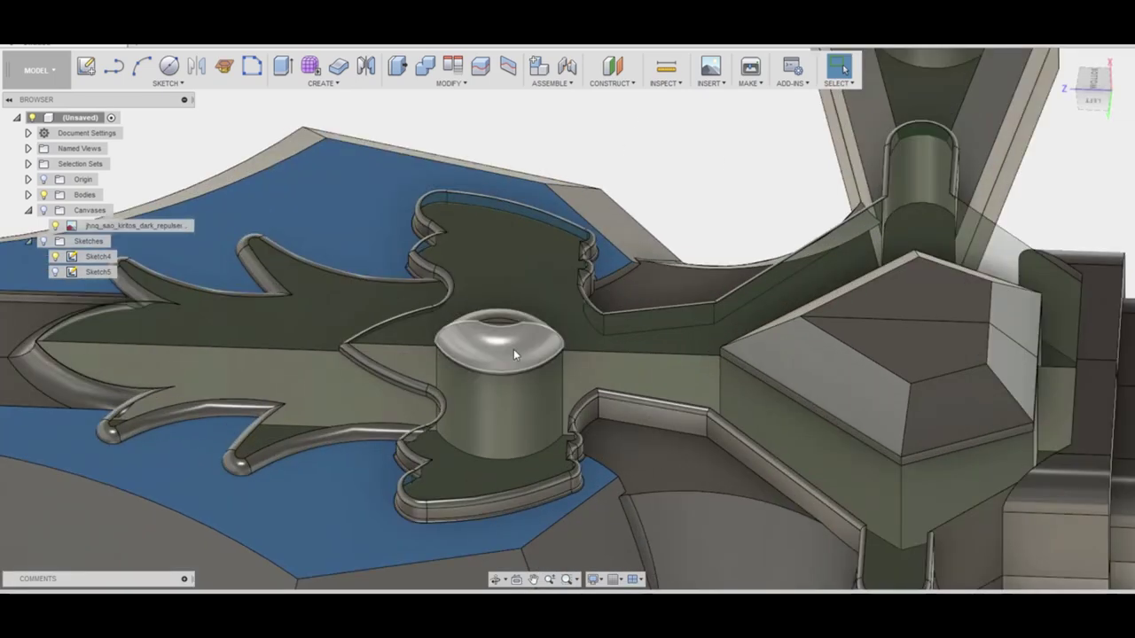
{"action": "right_click", "coordinate": [514, 349]}
{"action": "left_click", "coordinate": [521, 342]}
In the Render workspace, apply smoky glass to the guard's diamond face.
{"action": "left_click", "coordinate": [36, 70]}
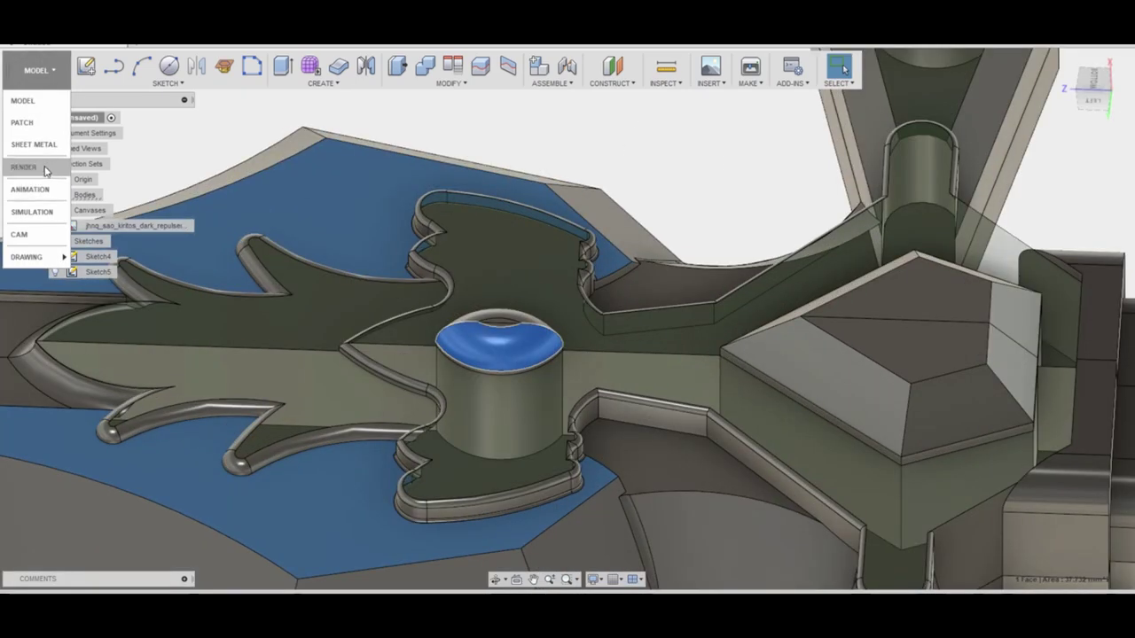
{"action": "left_click", "coordinate": [25, 165]}
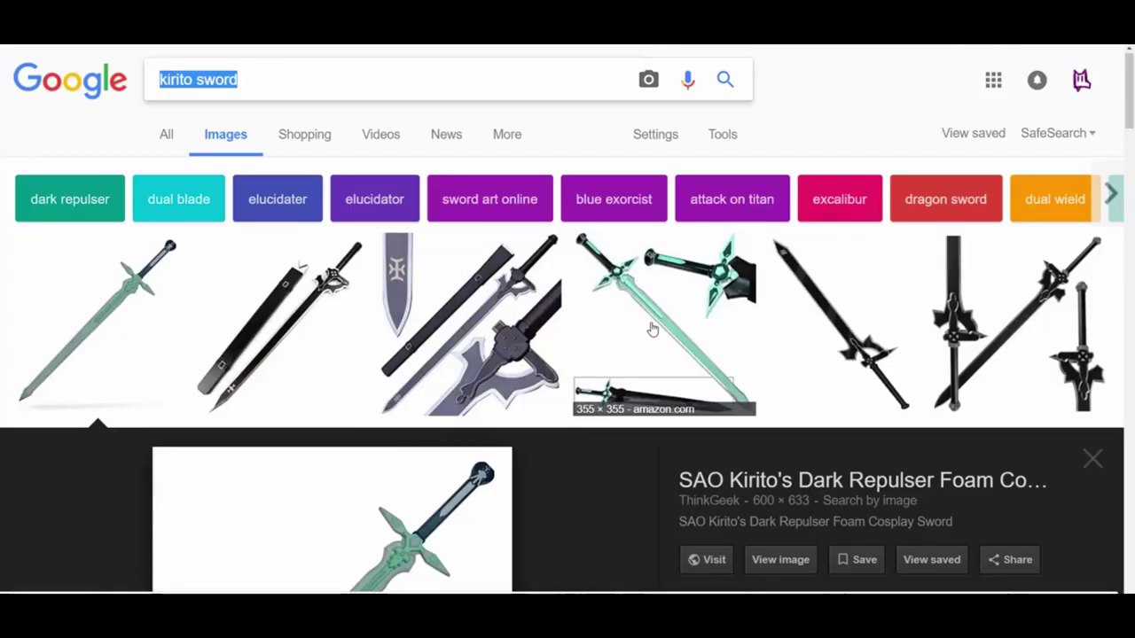
{"action": "left_click", "coordinate": [654, 324]}
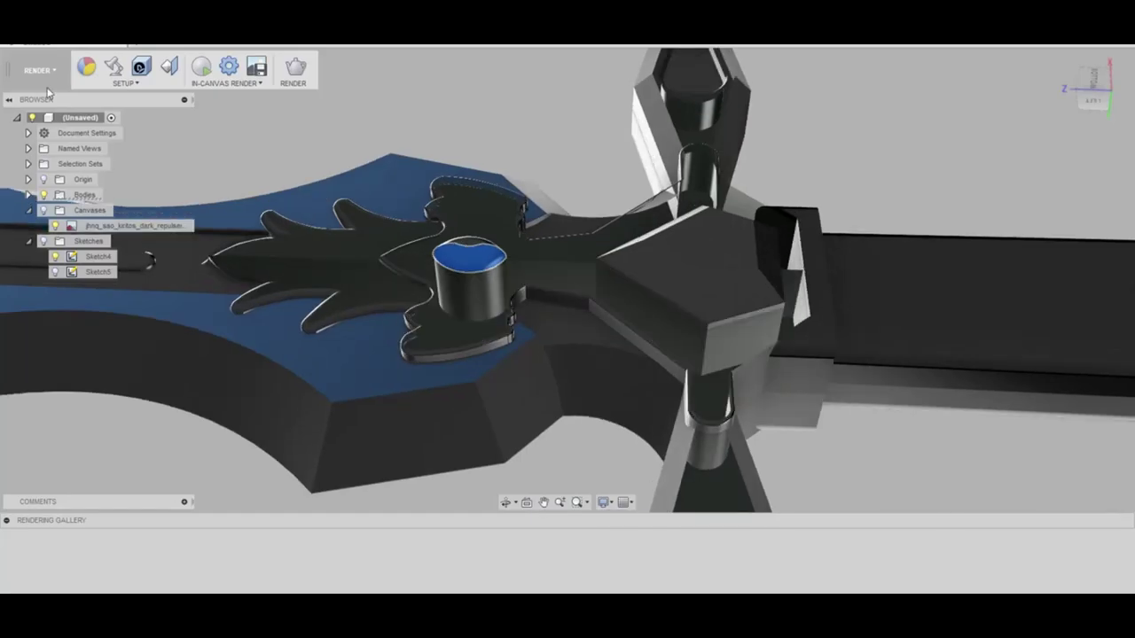
{"action": "key", "text": "a"}
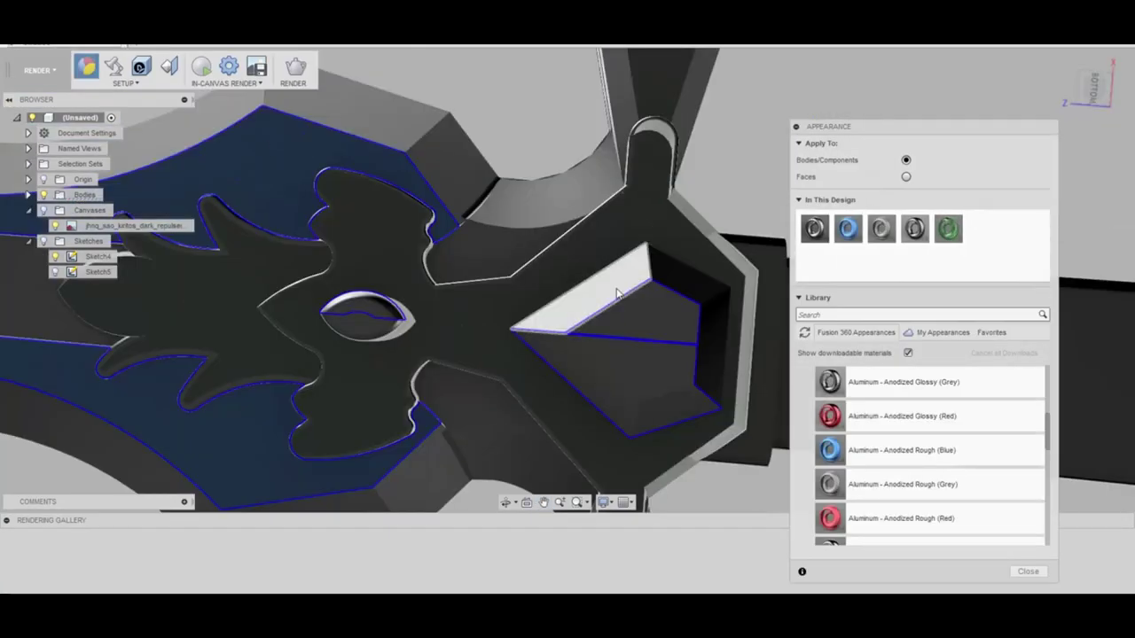
{"action": "left_click_drag", "start_coordinate": [914, 228], "coordinate": [613, 263]}
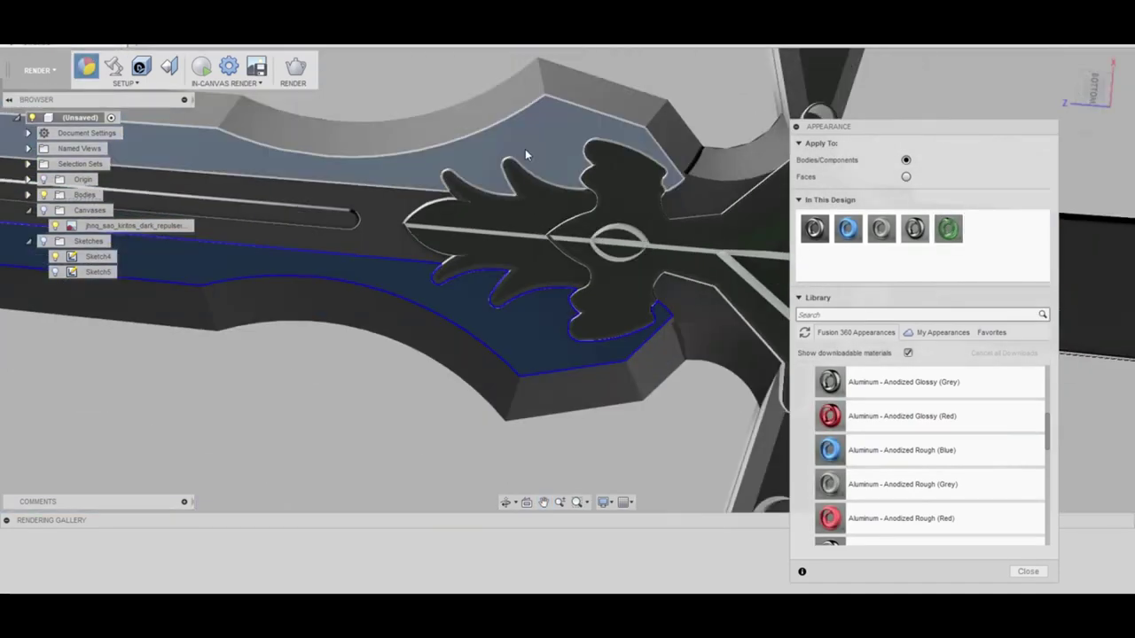
{"action": "scroll", "coordinate": [779, 189], "scroll_direction": "down", "scroll_amount": 5}
{"action": "middle_click_drag", "start_coordinate": [778, 190], "coordinate": [104, 379], "text": "shift"}
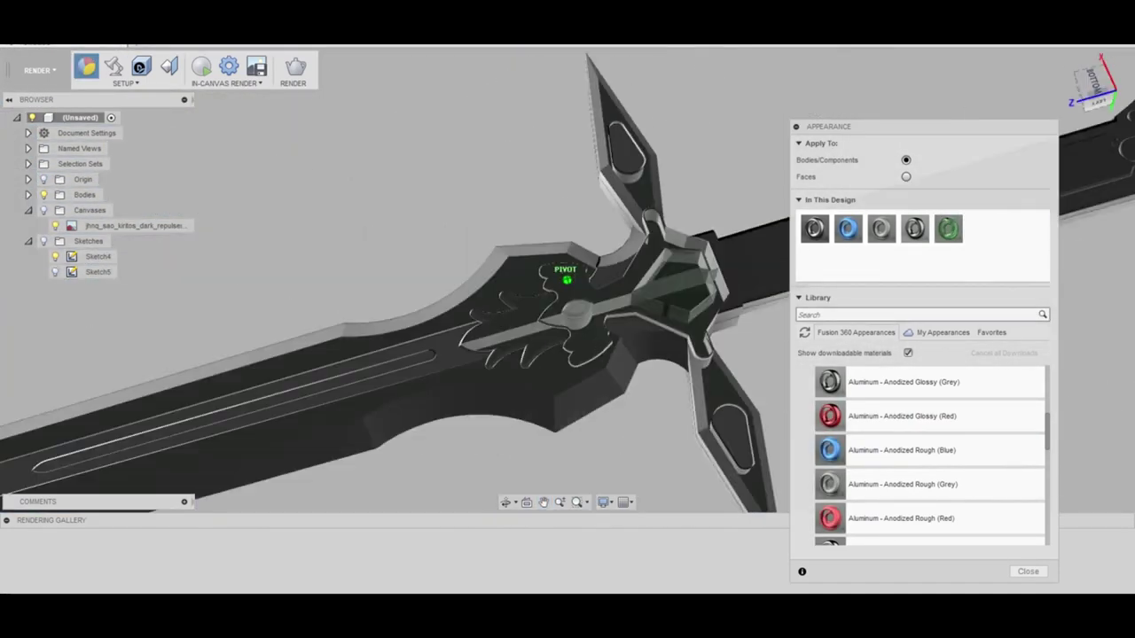
{"action": "scroll", "coordinate": [105, 379], "scroll_direction": "up", "scroll_amount": 3}
{"action": "scroll", "coordinate": [116, 397], "scroll_direction": "down", "scroll_amount": 3}
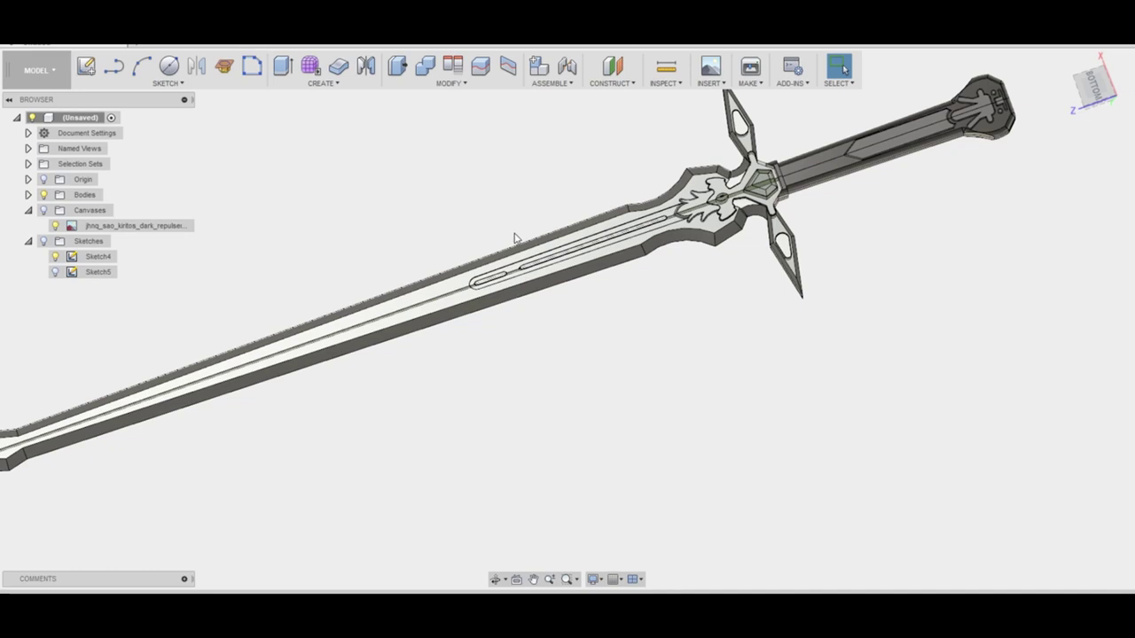
{"action": "middle_click_drag", "start_coordinate": [514, 237], "coordinate": [620, 293], "text": "shift"}
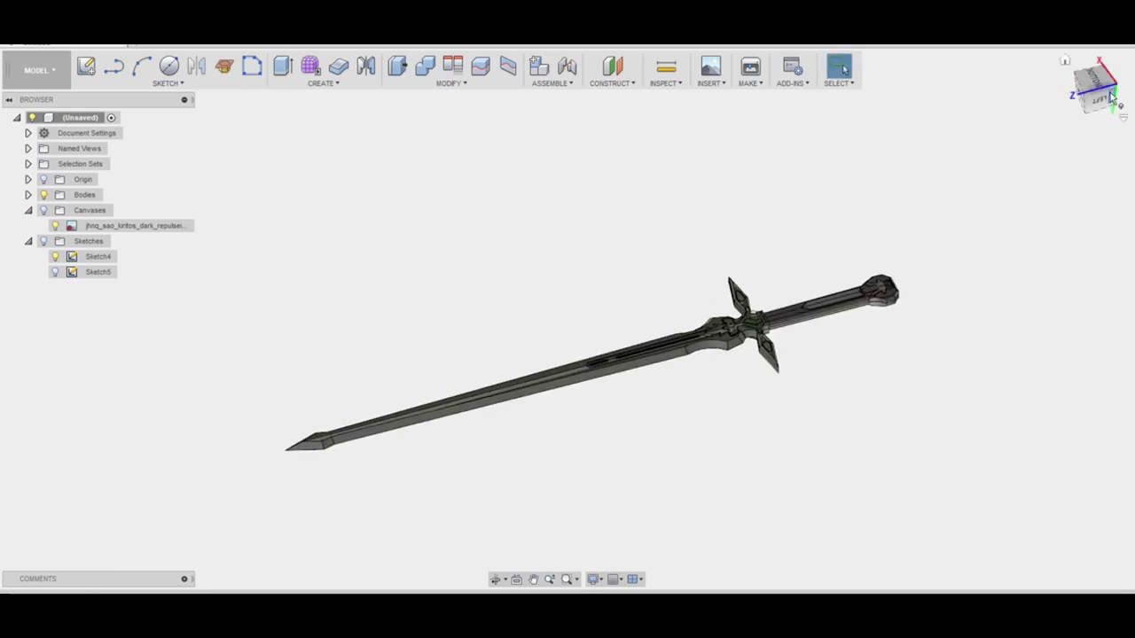
{"action": "left_click", "coordinate": [1095, 88]}
{"action": "middle_click_drag", "start_coordinate": [989, 162], "coordinate": [683, 289], "text": "shift"}
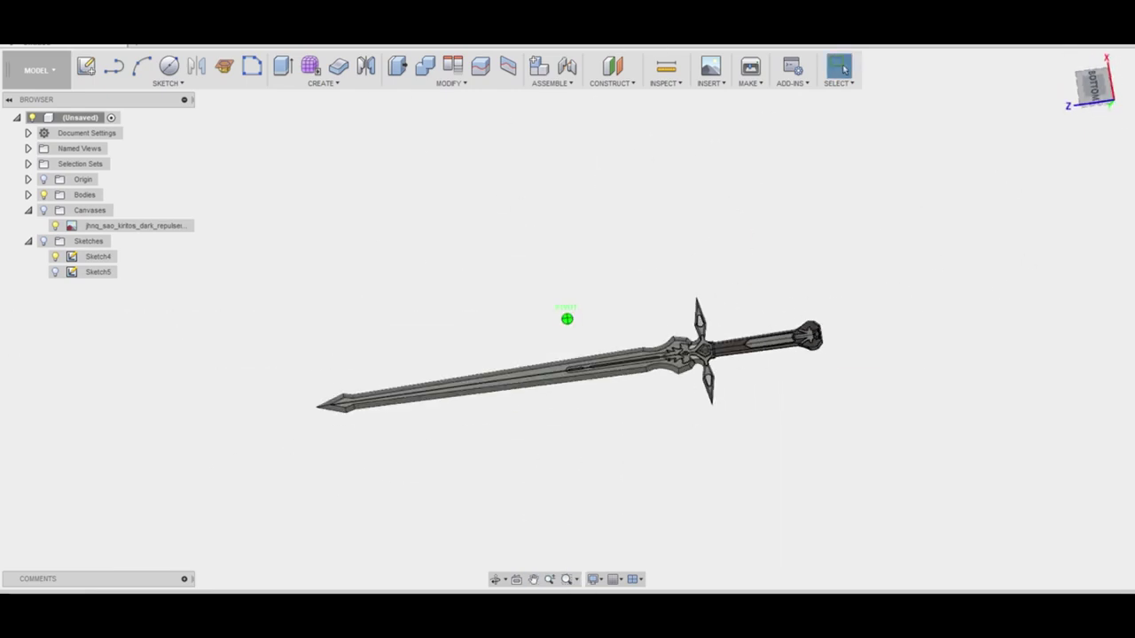